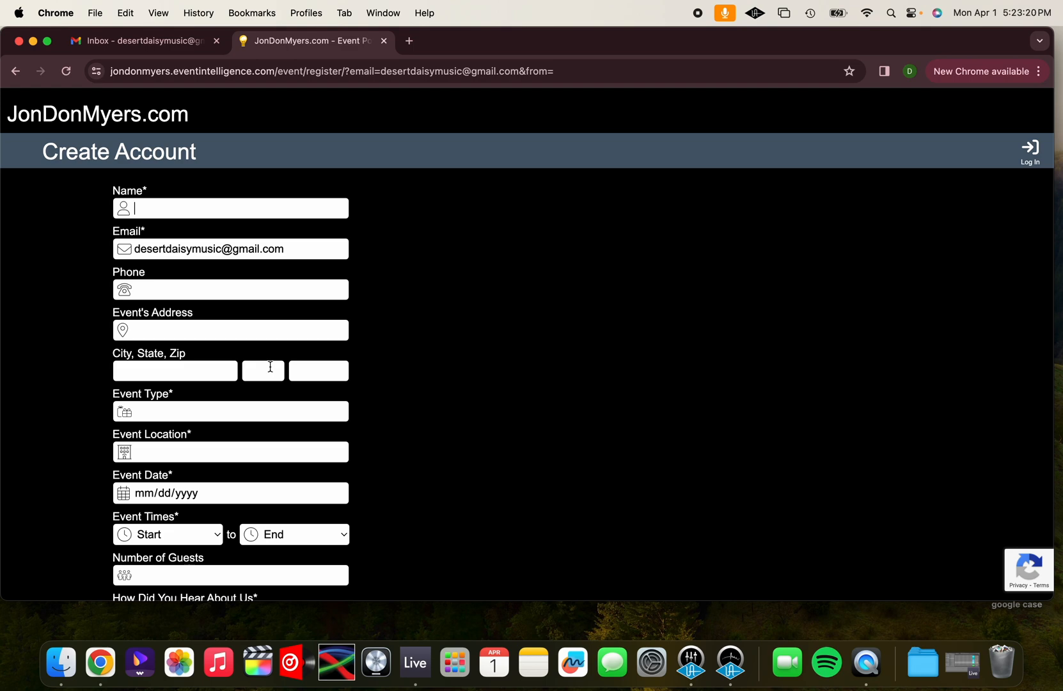
Enter the client's name and phone number in the account registration form
type("Daisy")
left_click(179, 287)
type("555-555-5555")
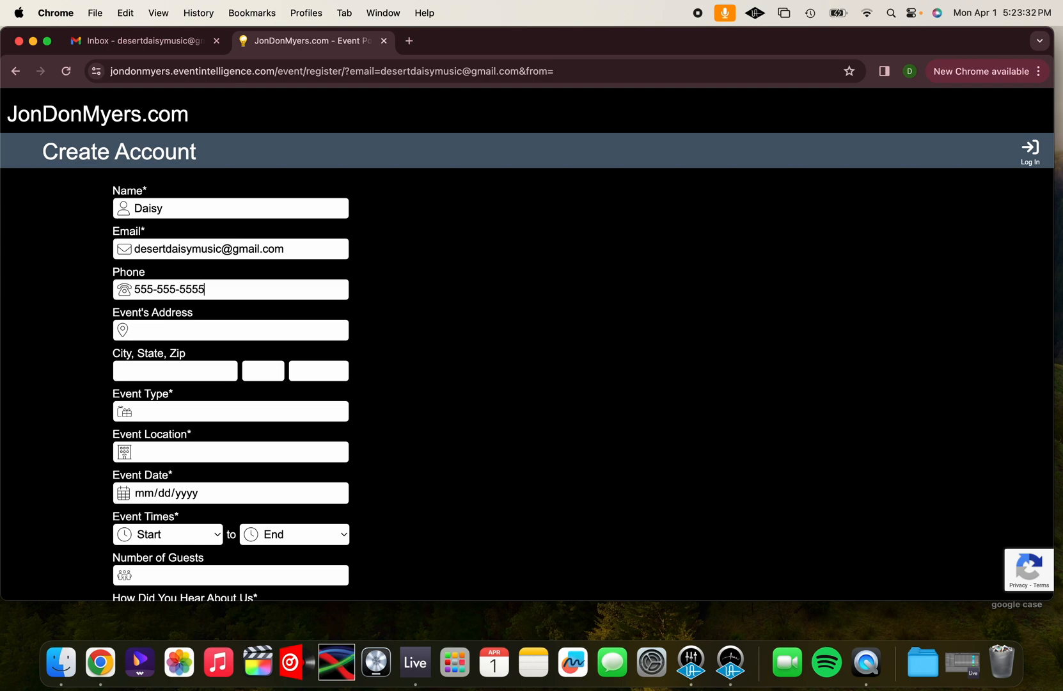
Fill in the event's street address, city, state and zip code
left_click(150, 329)
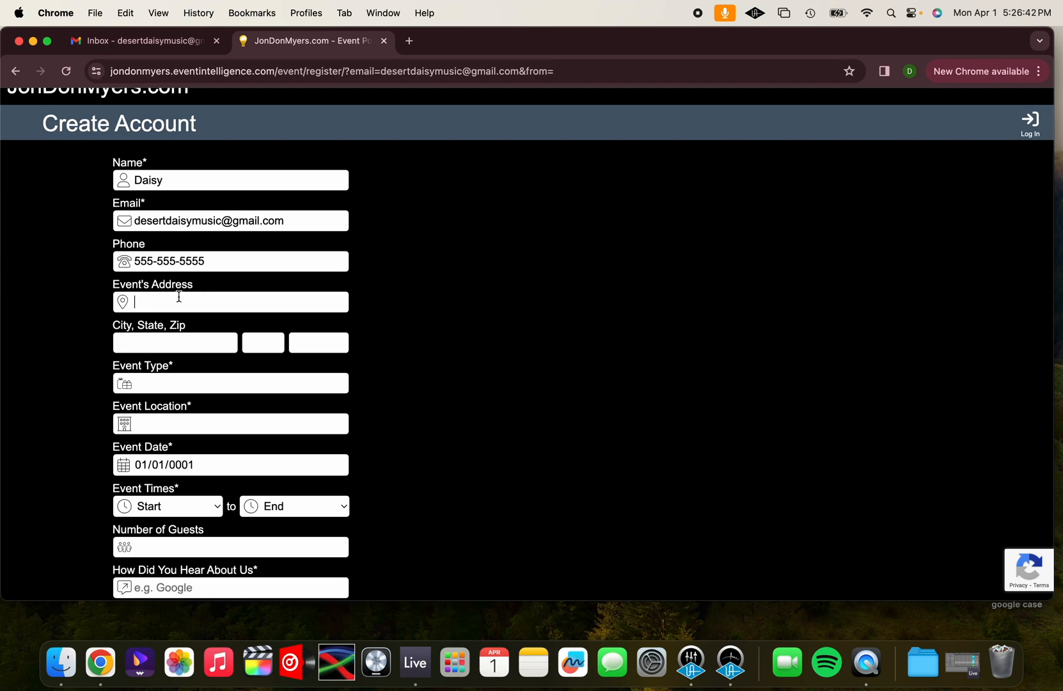
type("555 Daisy Lane")
type("Daisy City")
key("Tab")
type("NJ")
key("Tab")
type("55555")
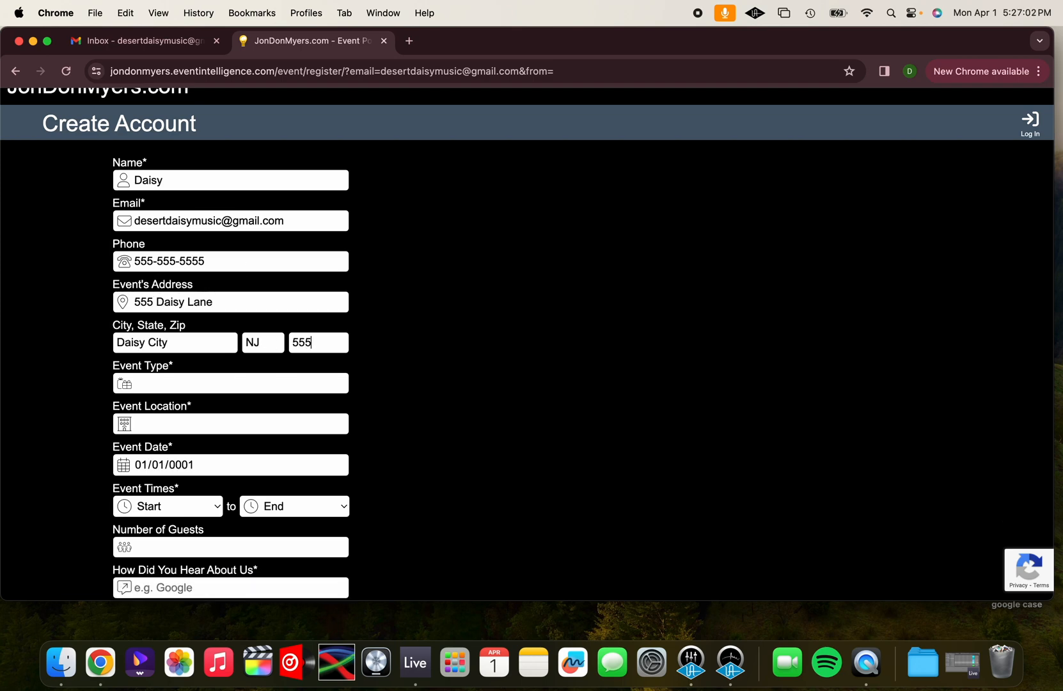
Set the event type to Wedding and the event location to Daisy Estates
left_click(210, 385)
type("Wedding")
left_click(163, 417)
type("Daisy Estates")
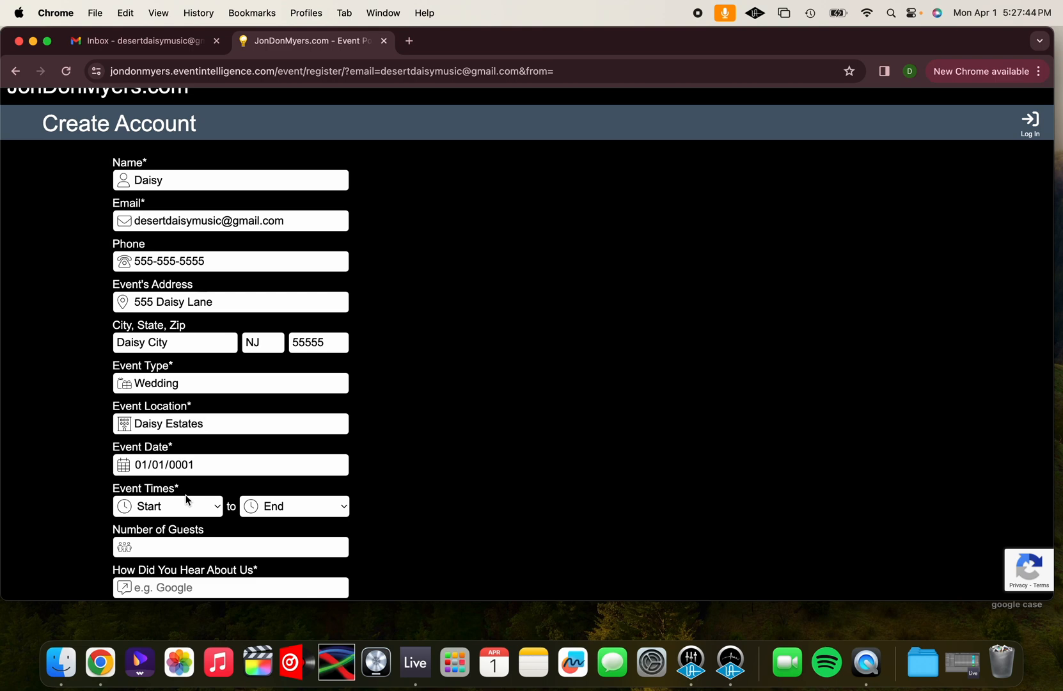
Set the event date to 04/05/2024
scroll(188, 500, "down", 2)
left_click(143, 403)
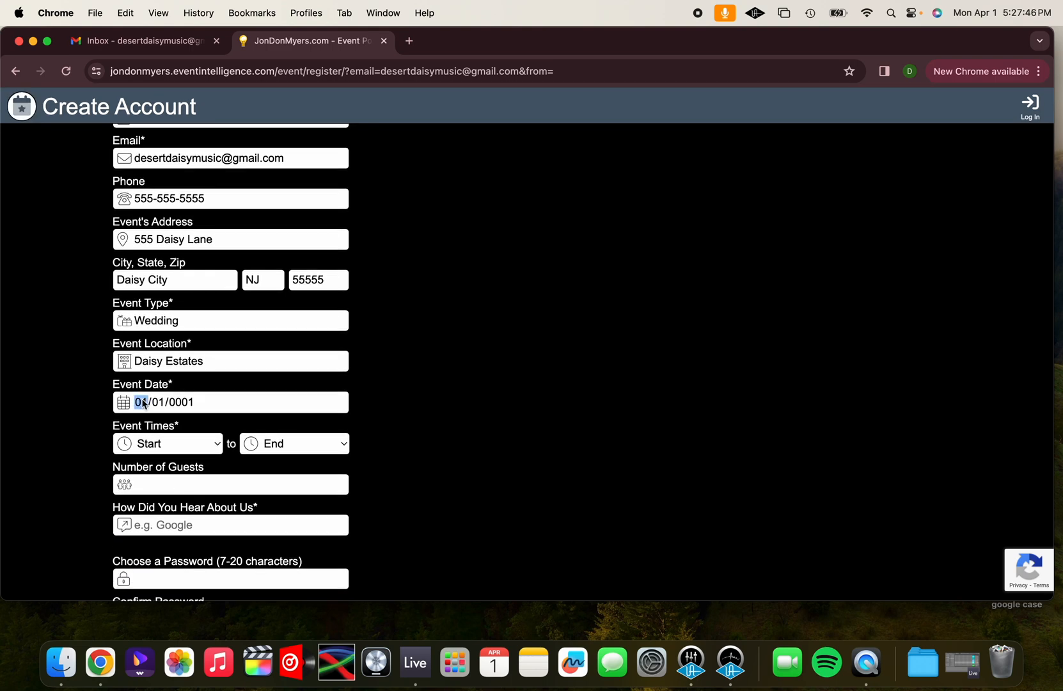
type("04/")
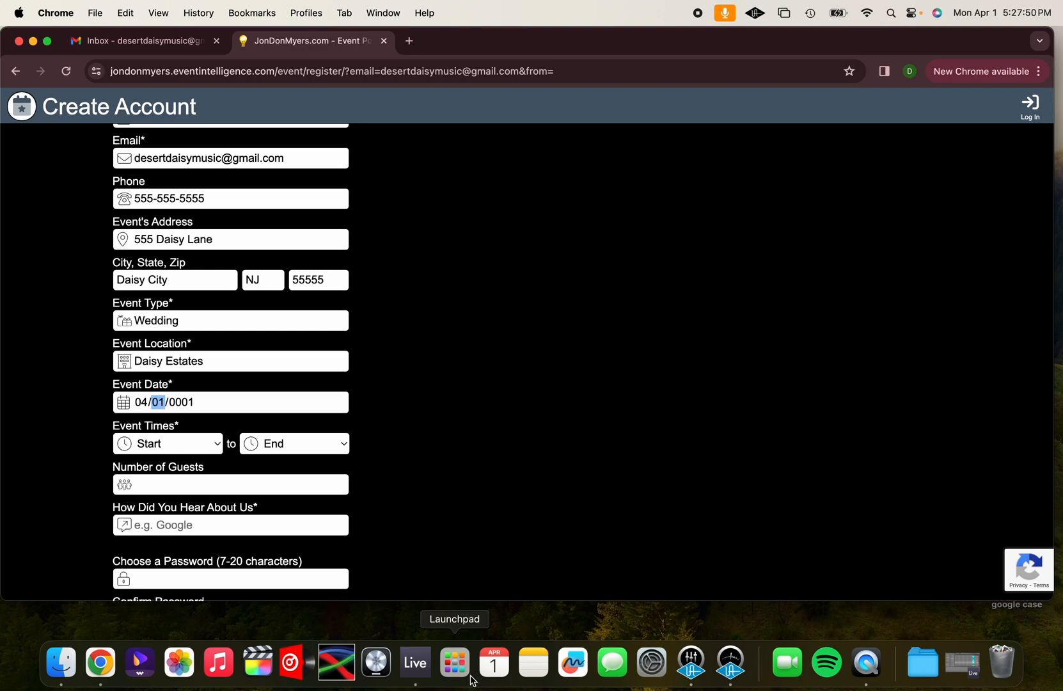
type("05/2024")
Set the event times to run from 5:00 PM to 10:00 PM
left_click(208, 444)
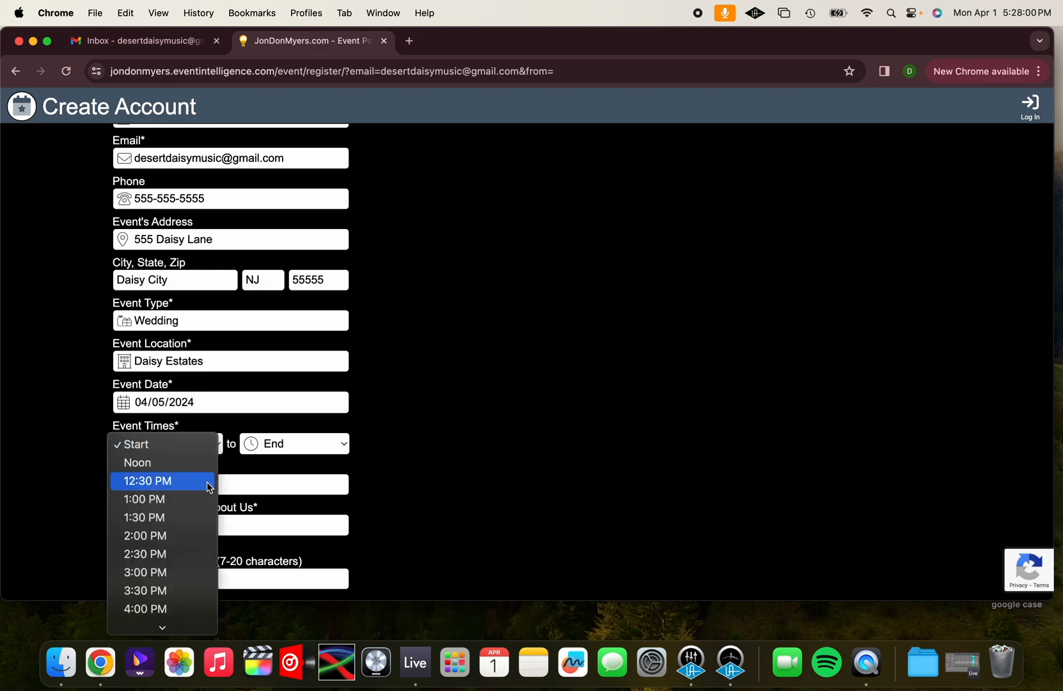
scroll(208, 486, "down", 5)
left_click(162, 240)
left_click(300, 444)
scroll(288, 486, "down", 5)
left_click(282, 423)
Enter 150 as the number of guests and "The knot" as how they heard about the company
left_click(205, 486)
type("150")
left_click(200, 524)
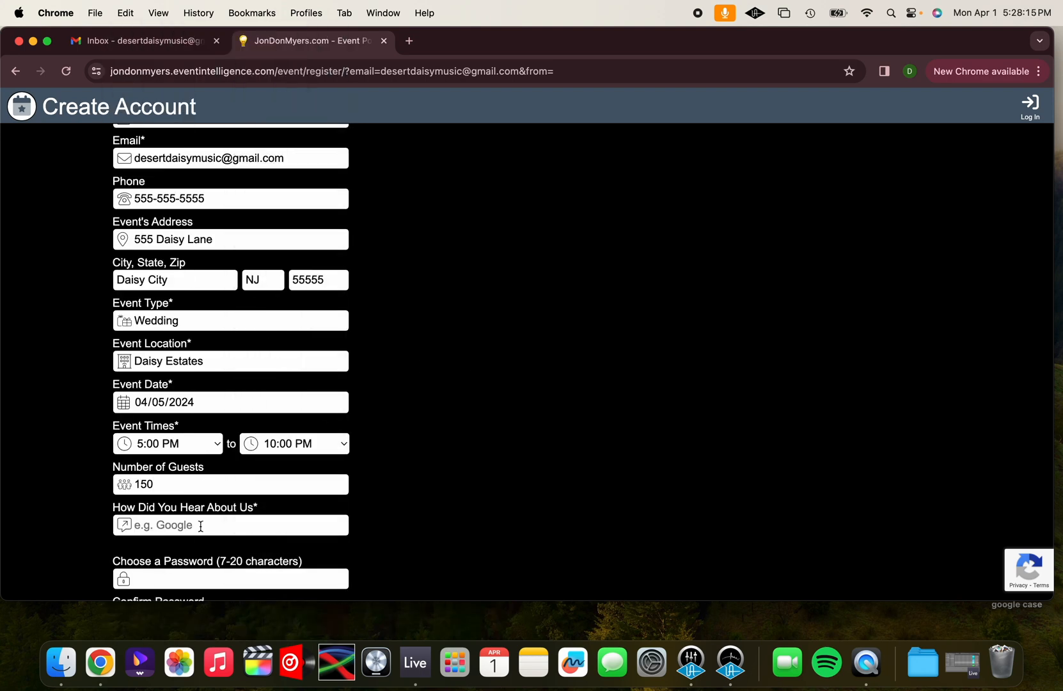
type("The knot")
Enter and confirm an account password and try to create the account
scroll(230, 384, "down", 3)
left_click(153, 428)
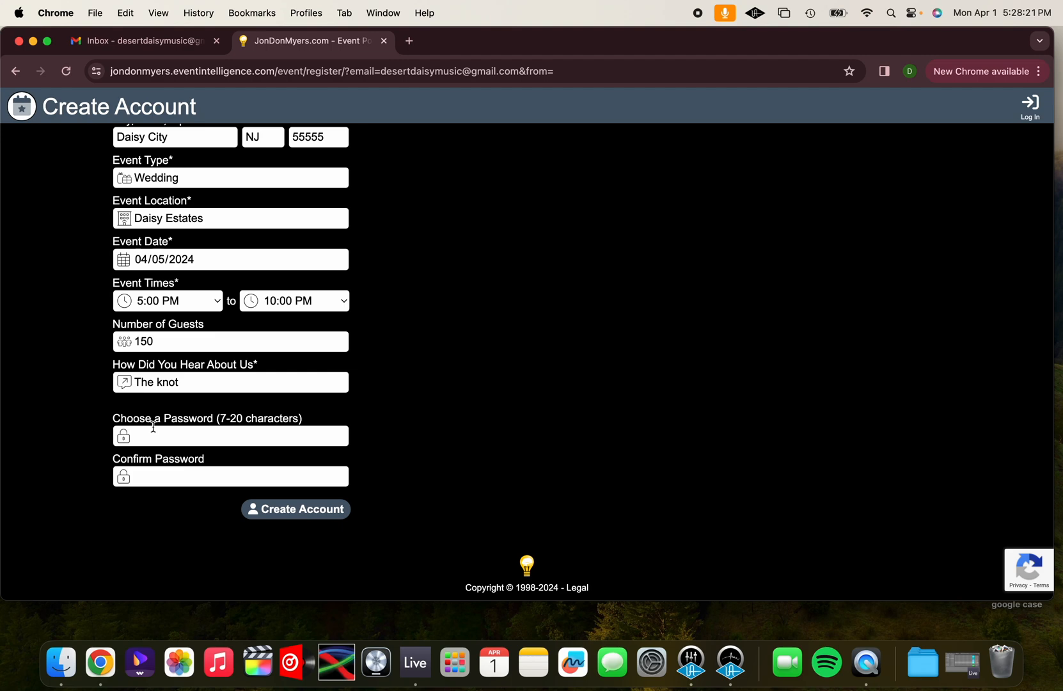
type("••")
left_click(148, 478)
type("•")
left_click(284, 511)
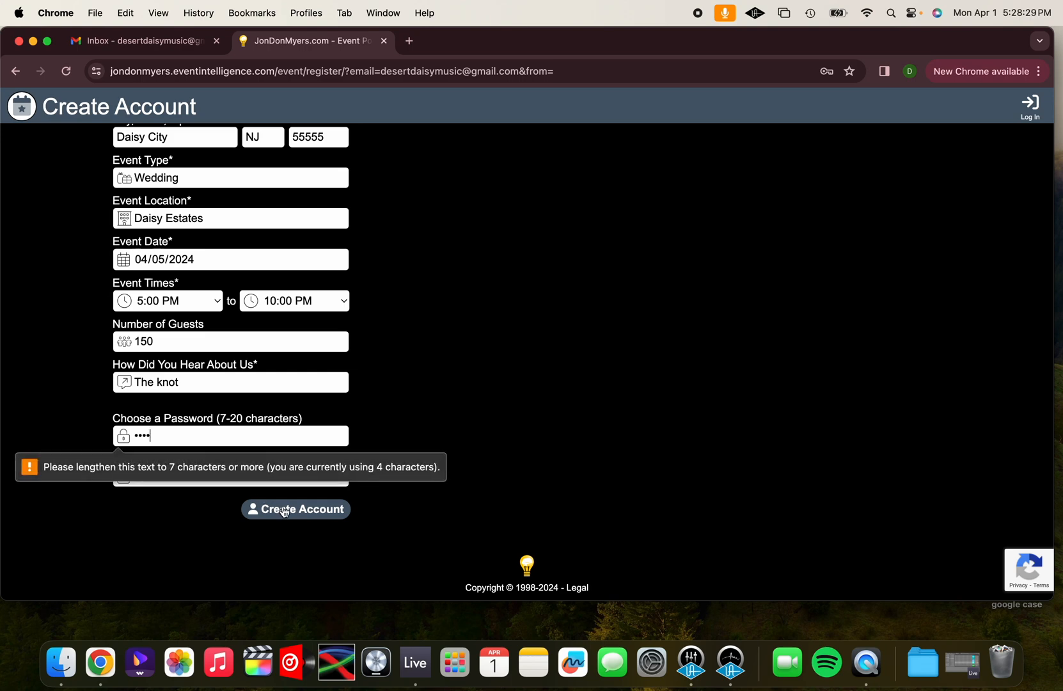
Replace the password and its confirmation with one of at least 7 characters and create the account
key("BackSpace")
key("BackSpace")
key("BackSpace")
key("BackSpace")
type("••••••")
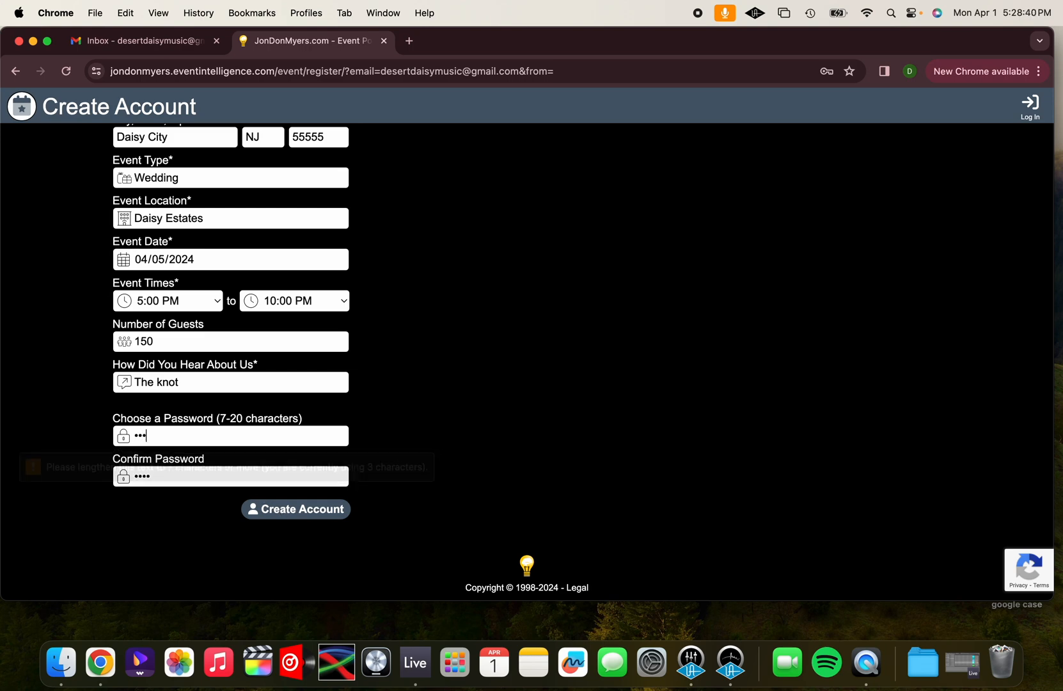
type("•")
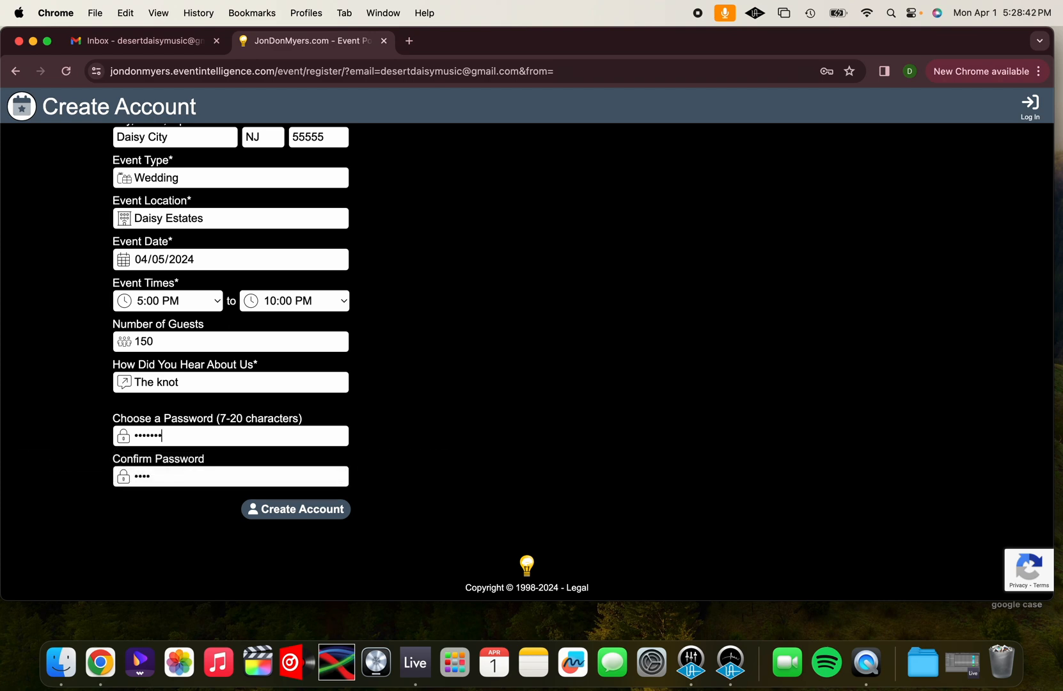
double_click(159, 479)
type("•••••••")
left_click(275, 519)
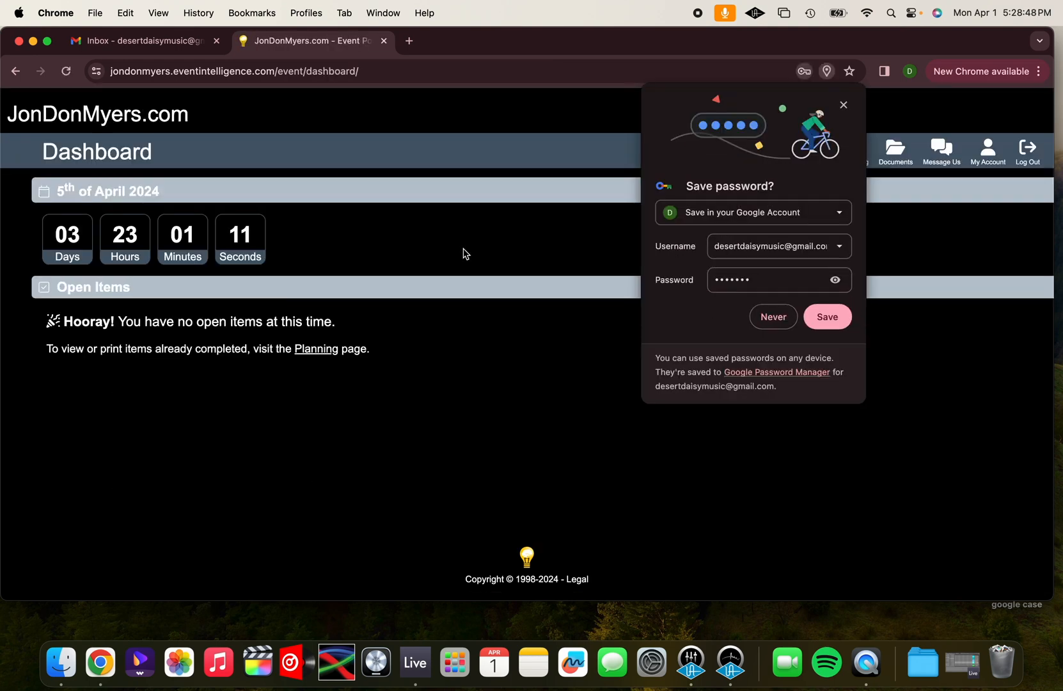
Dismiss the browser's offers to save the password and address, and log out of the event portal
left_click(844, 106)
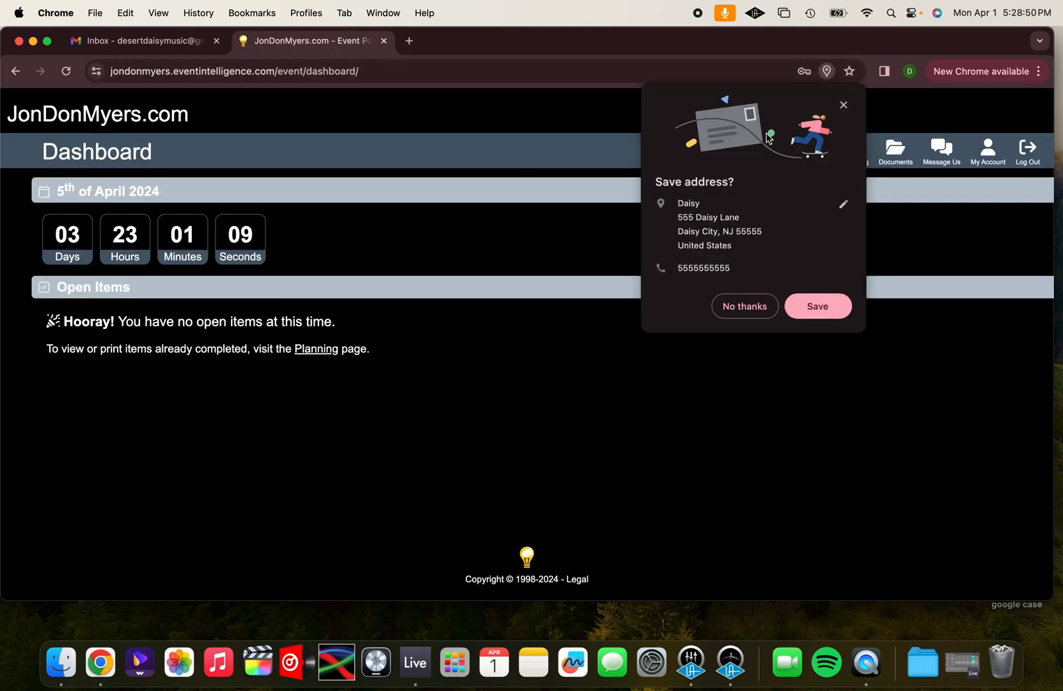
left_click(844, 105)
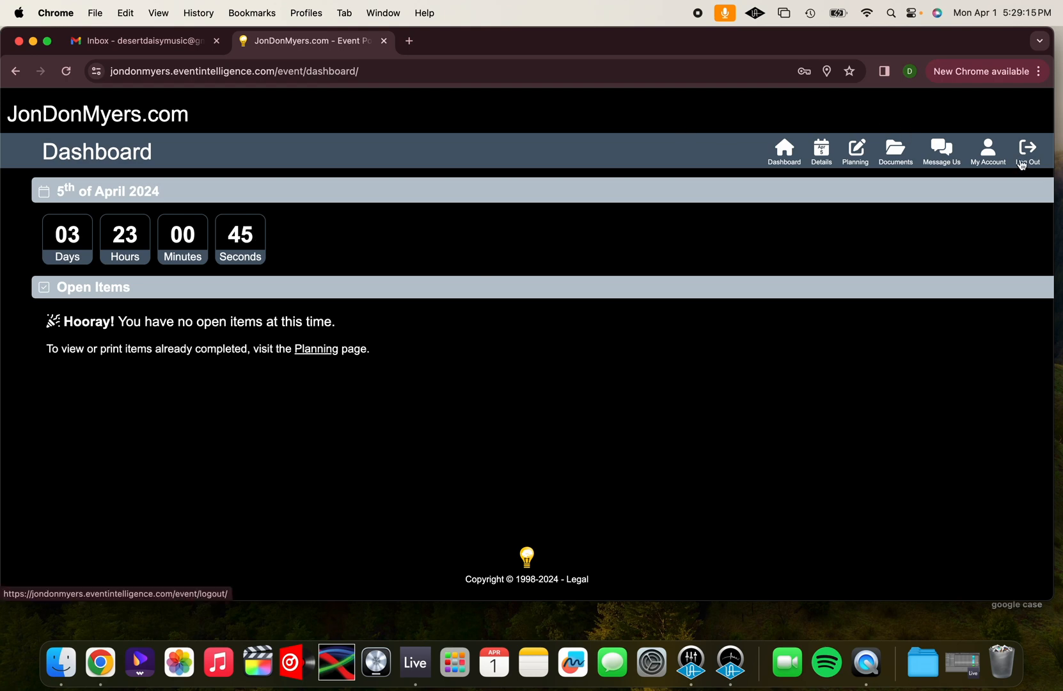
left_click(1026, 159)
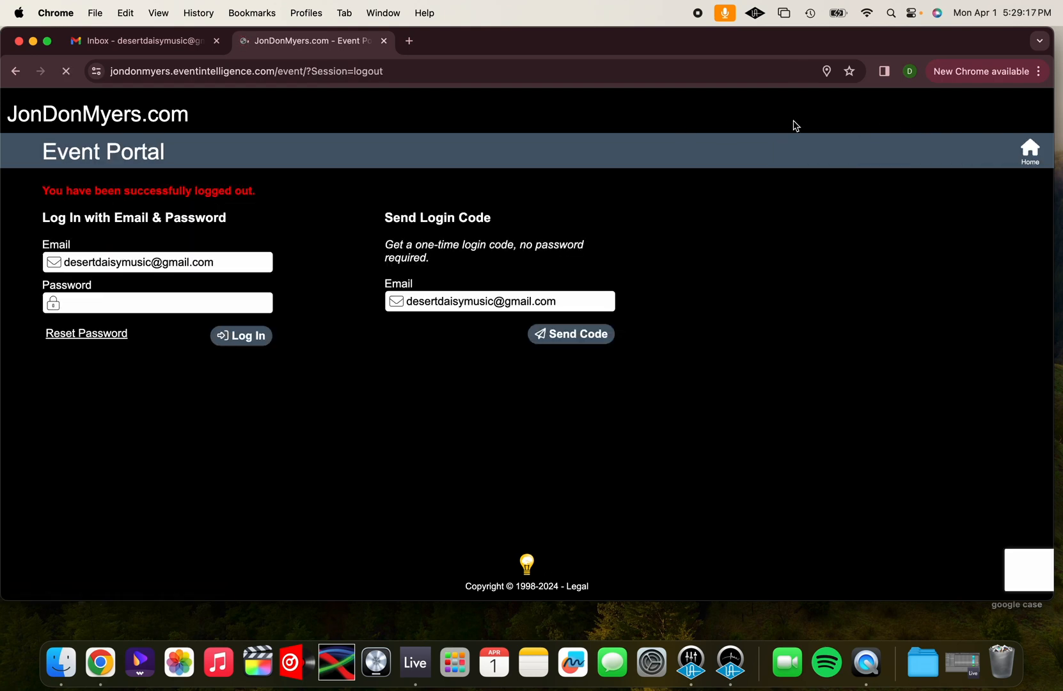
Go to jondonmyers.com and open the Wedding Planning Form from its planning forms
left_click(343, 72)
type("jondonmyers.com")
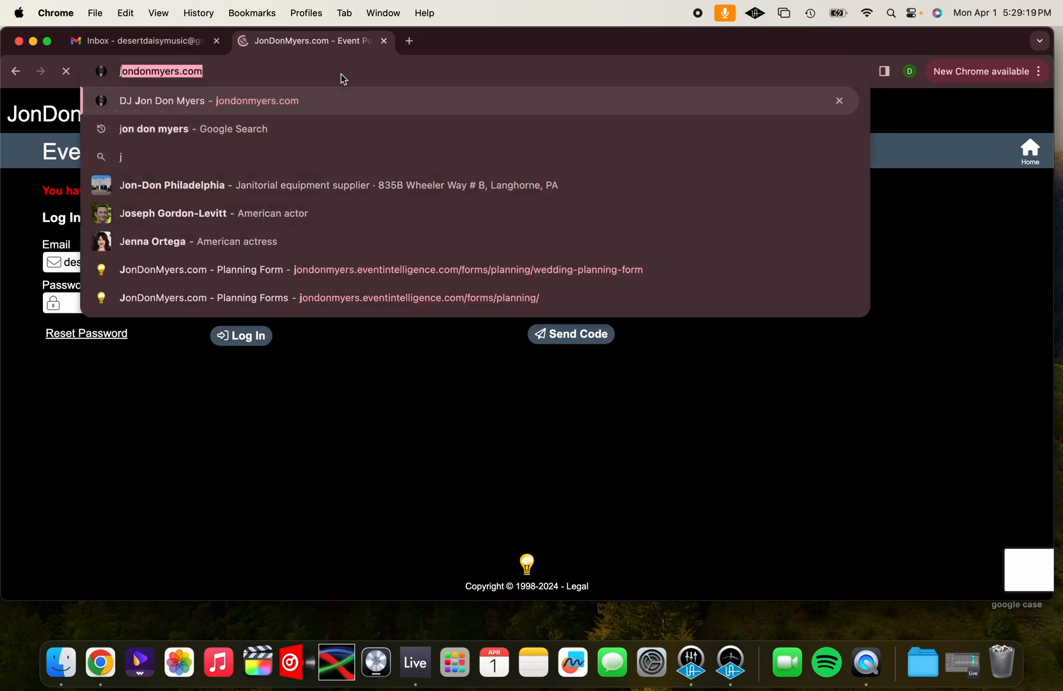
key("Return")
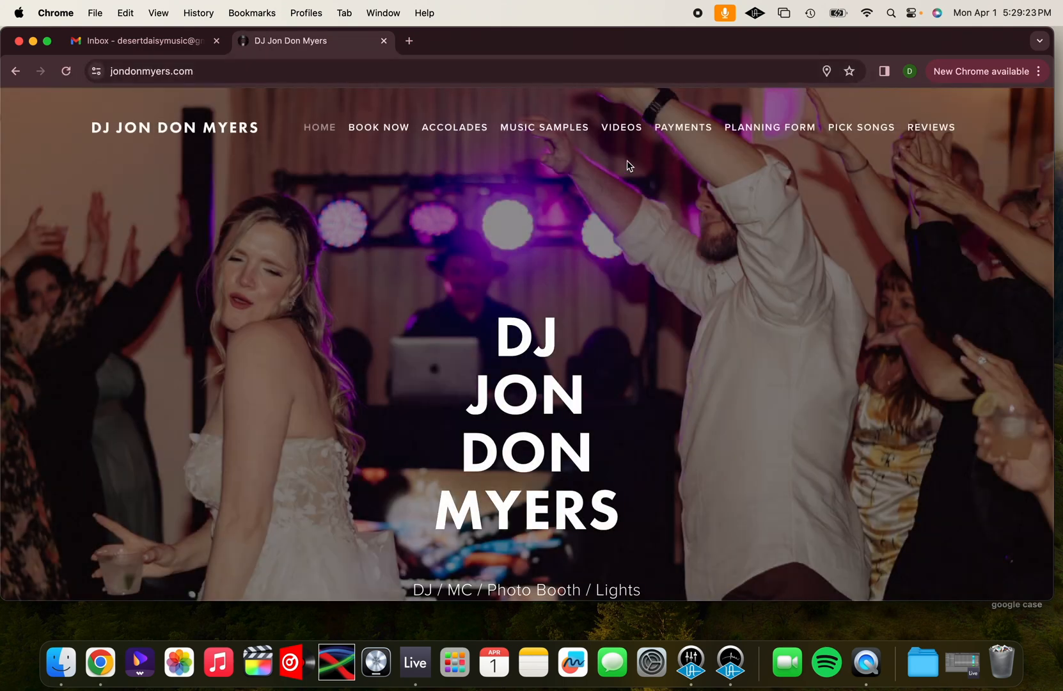
left_click(744, 131)
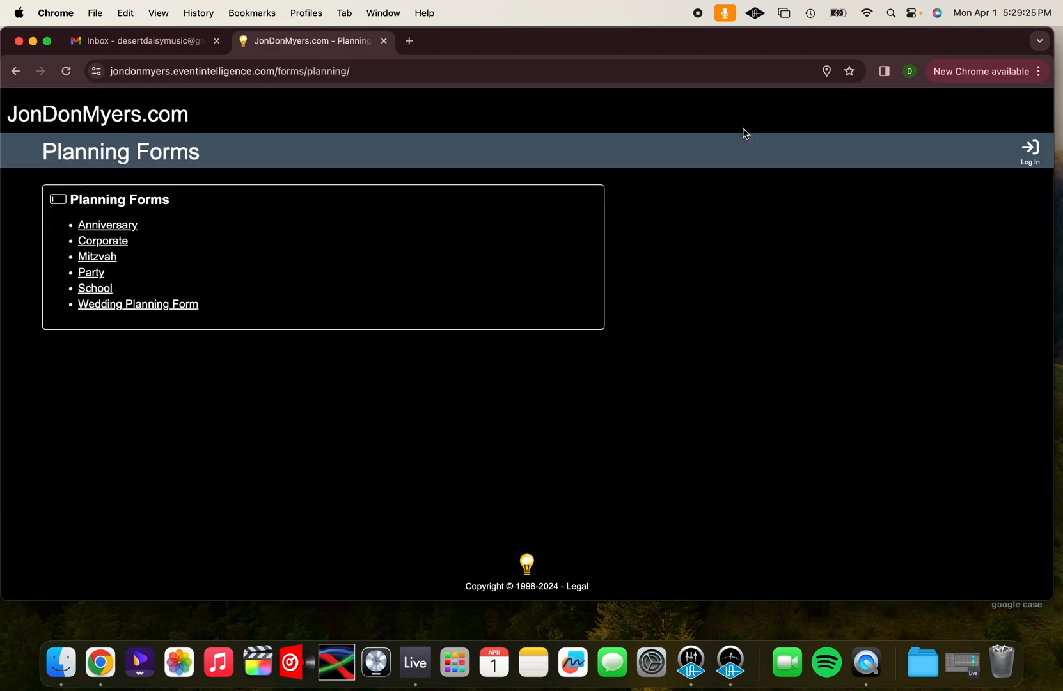
left_click(174, 306)
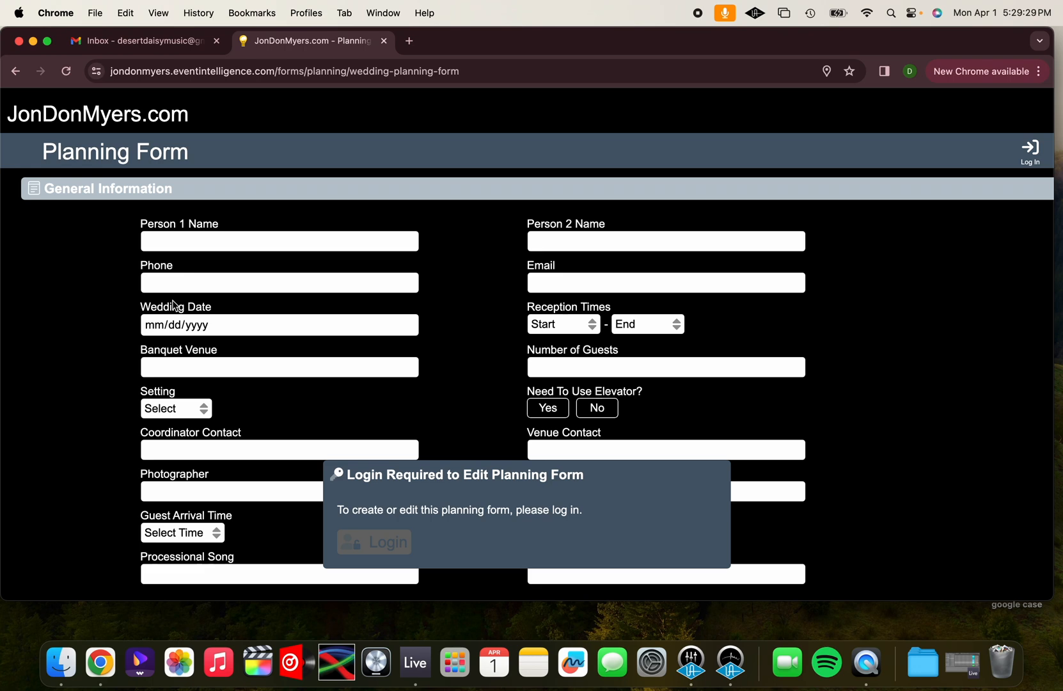
Log in with the account password to edit the wedding planning form
left_click(375, 547)
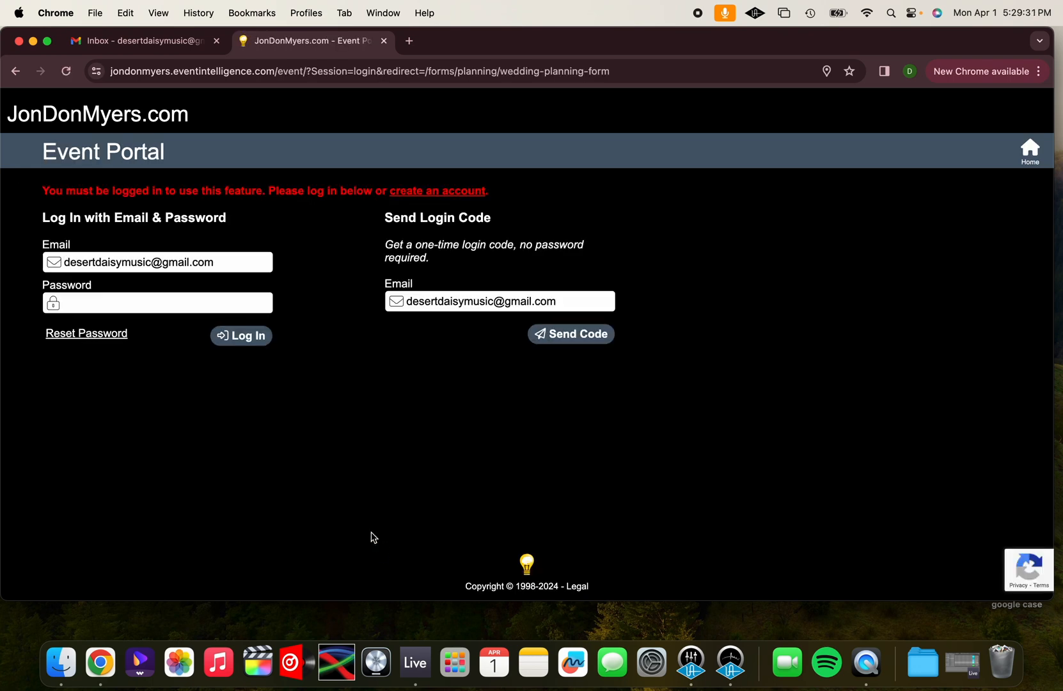
double_click(99, 300)
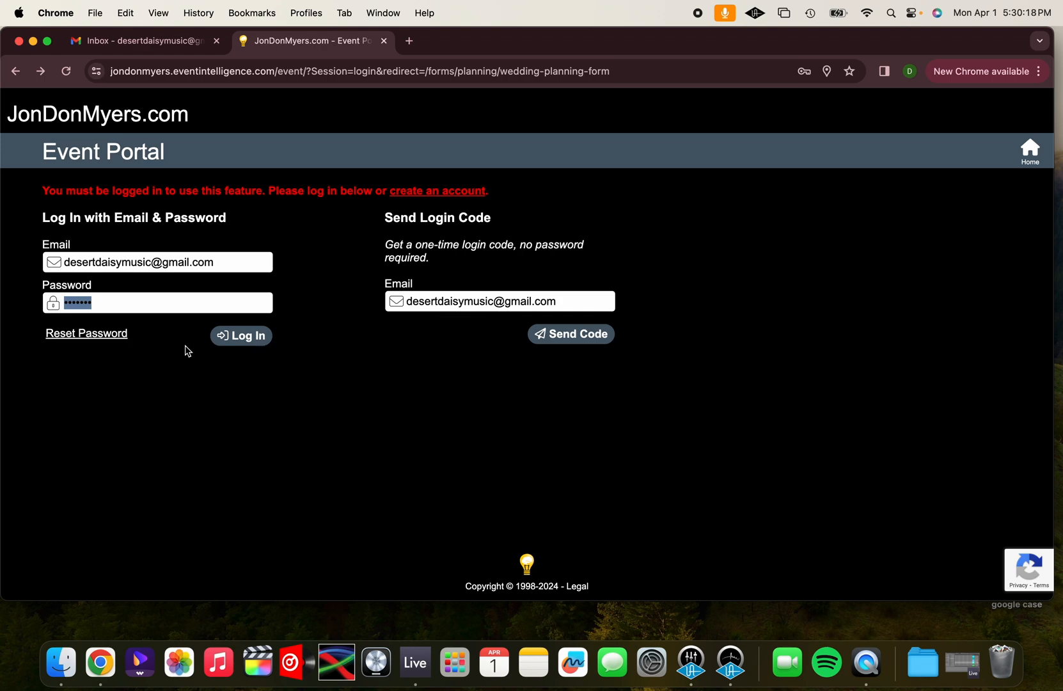
type("•••••••")
left_click(255, 335)
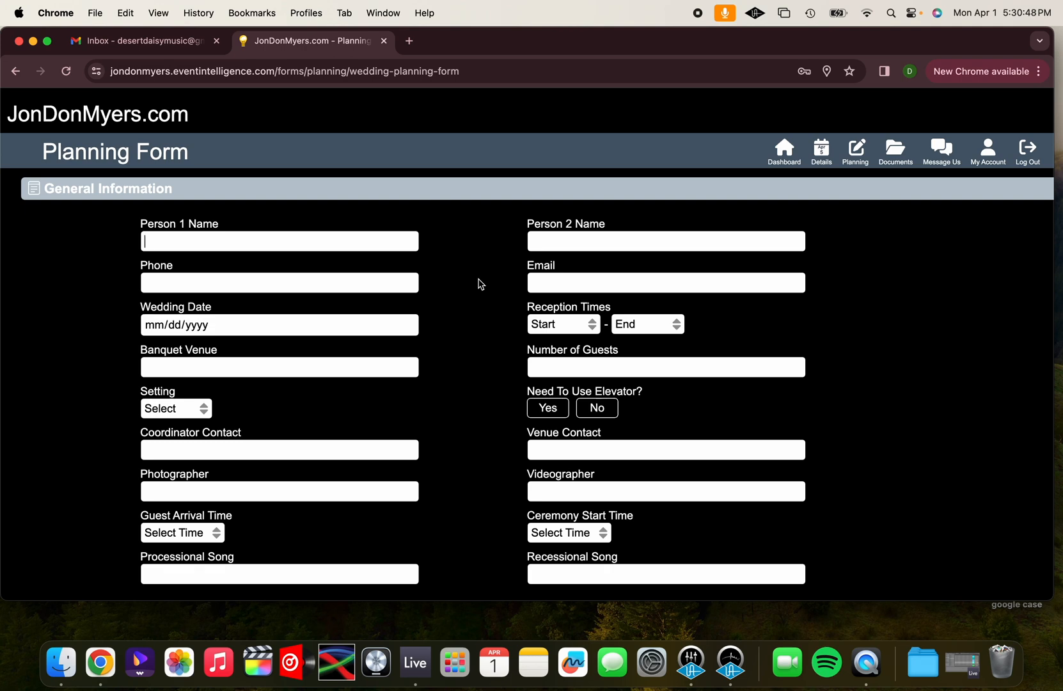
Fill in both partners' names and the contact phone number and e-mail under General Information
type("Daisy Bride")
left_click(678, 242)
type("Buster Groom")
left_click(312, 284)
type("555-555-5555")
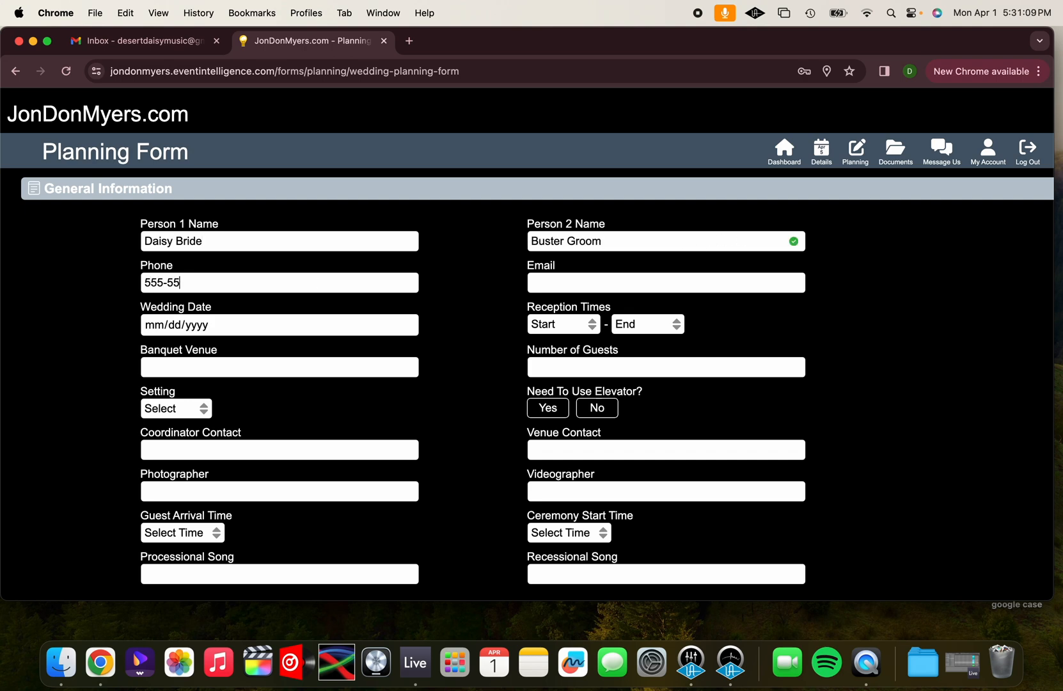
left_click(646, 286)
key("super+v")
Set the wedding date to 04/05/2024, the banquet venue to Daisy Estates, the guest count to 150 and the setting to Indoors
left_click(154, 325)
type("04/")
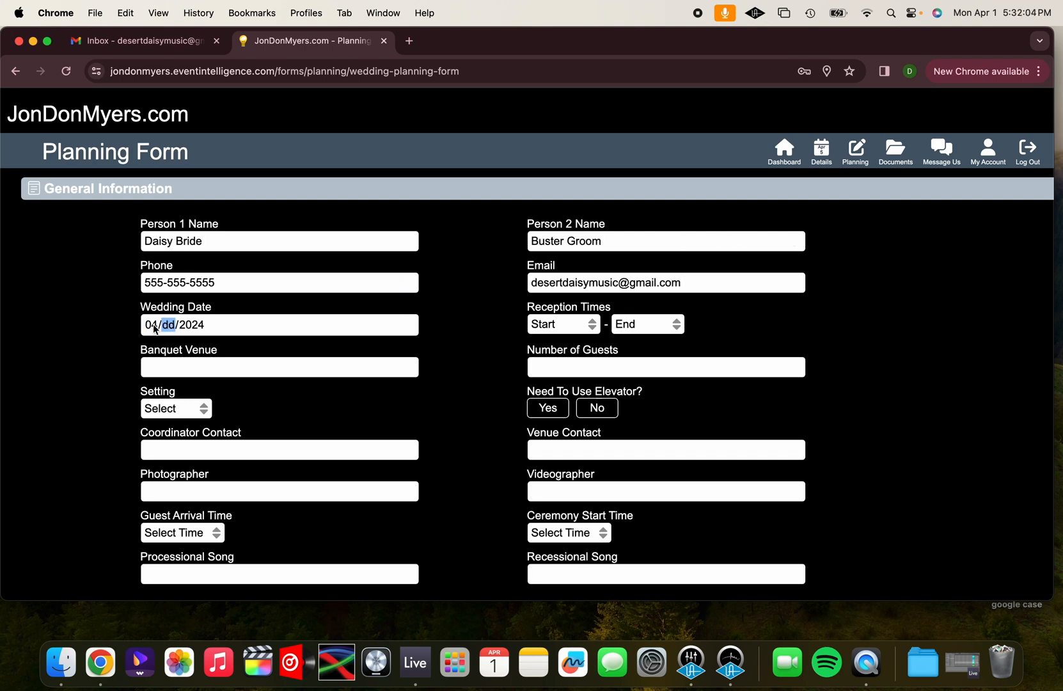
type("05")
key("Tab")
type("Daisy Estates")
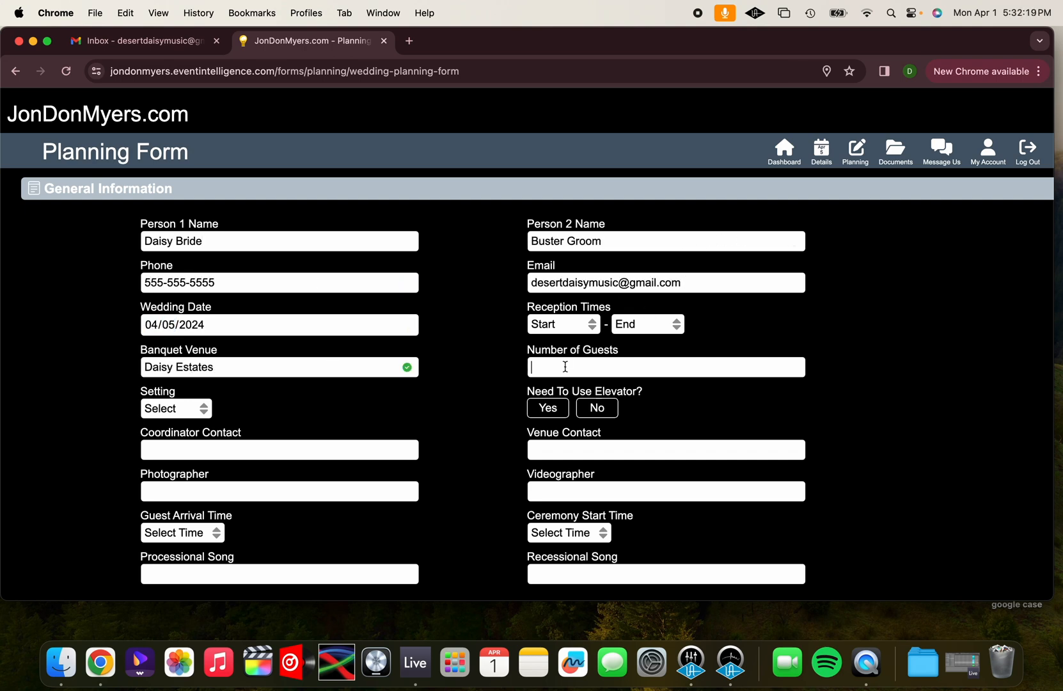
type("150")
left_click(208, 410)
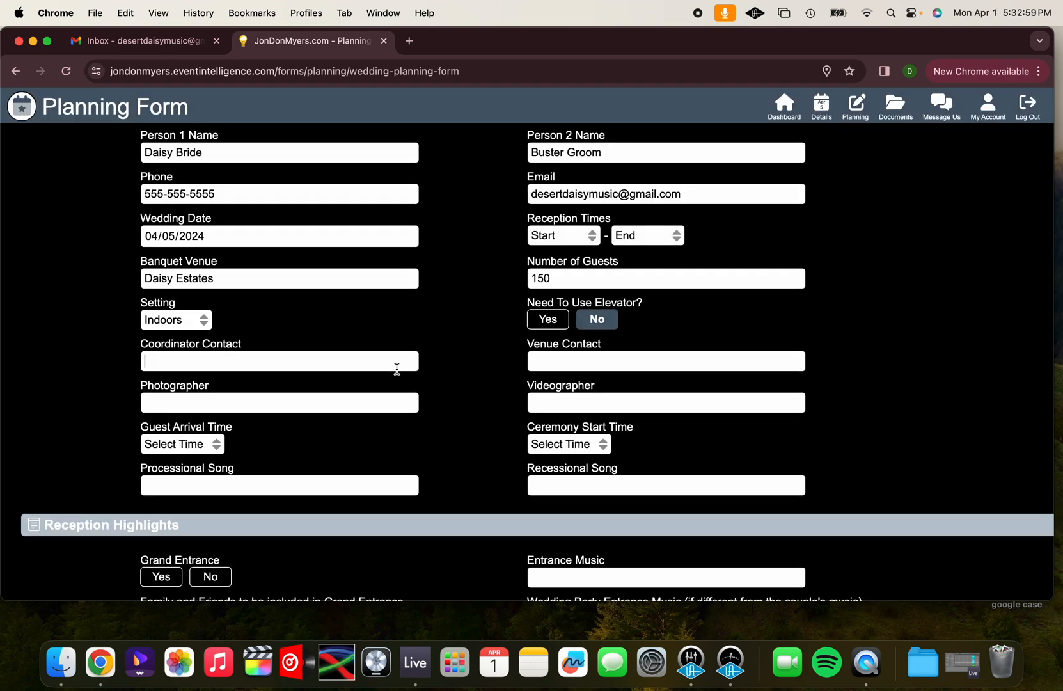
Enter the name, phone number and e-mail of the coordinator and of the photographer
type("Becky 555-555-555")
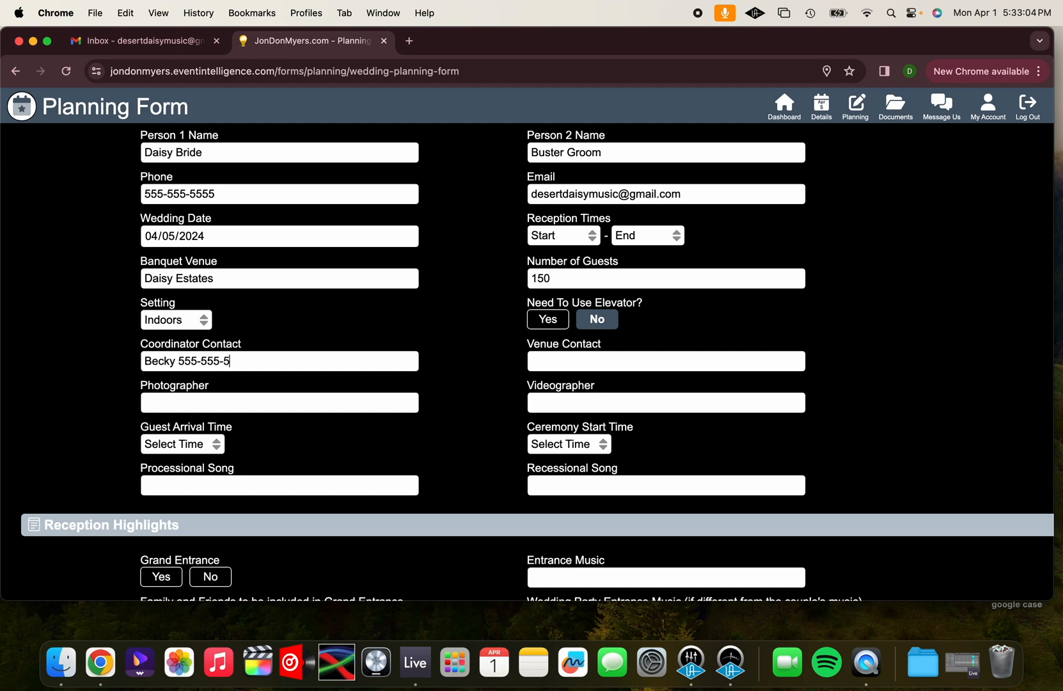
type(" (beck@gma")
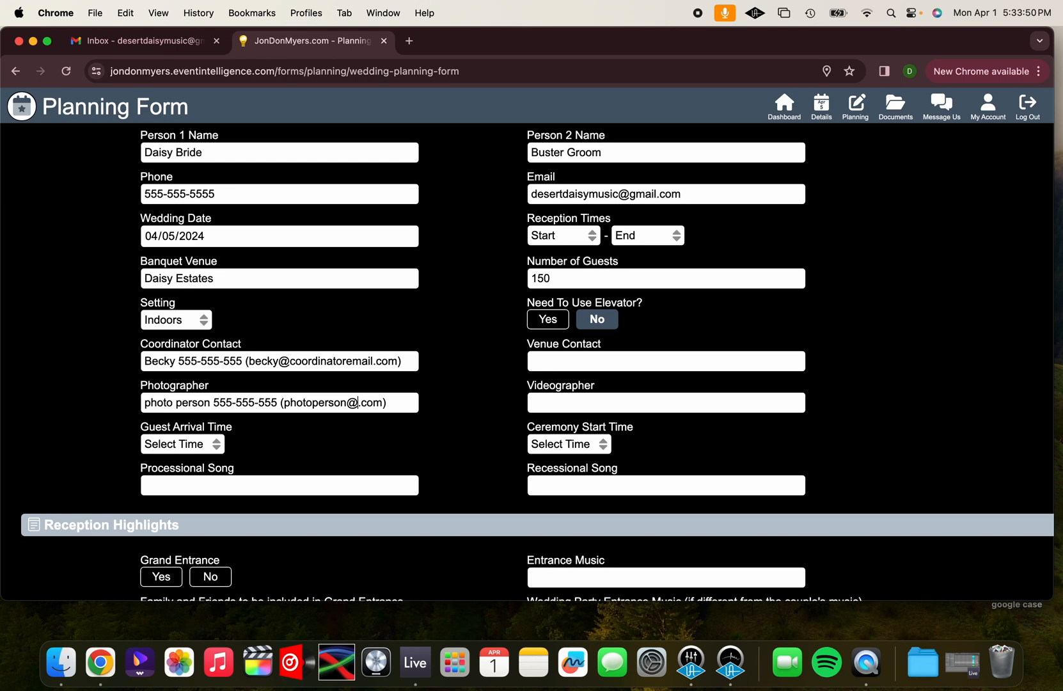
type("hot")
key("super+a")
left_click(219, 444)
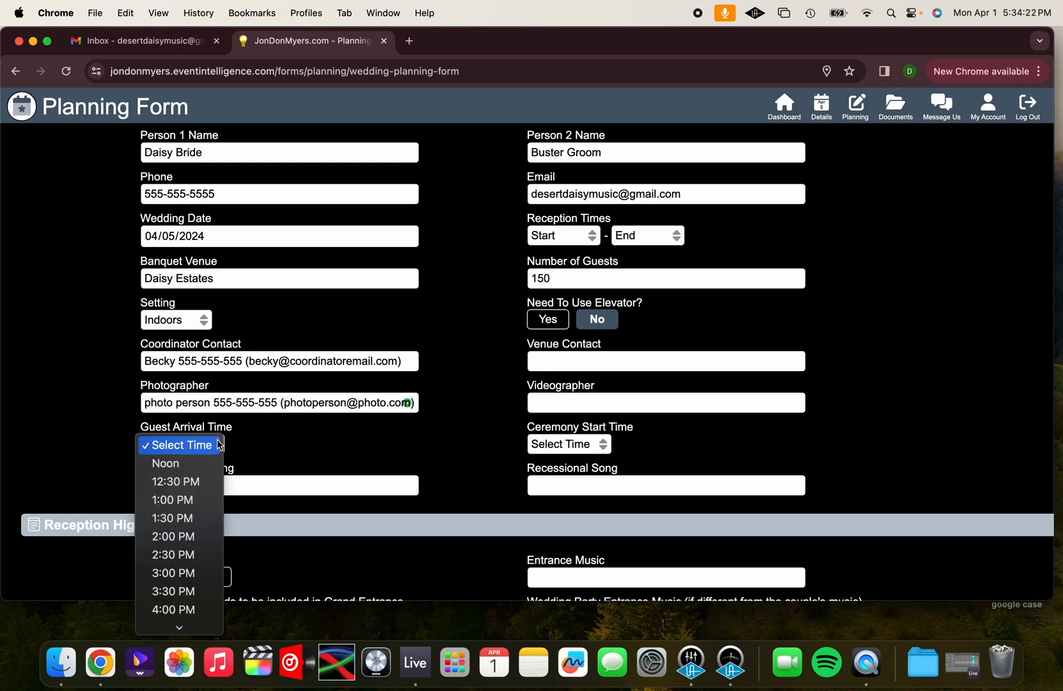
left_click(128, 364)
scroll(128, 365, "up", 3)
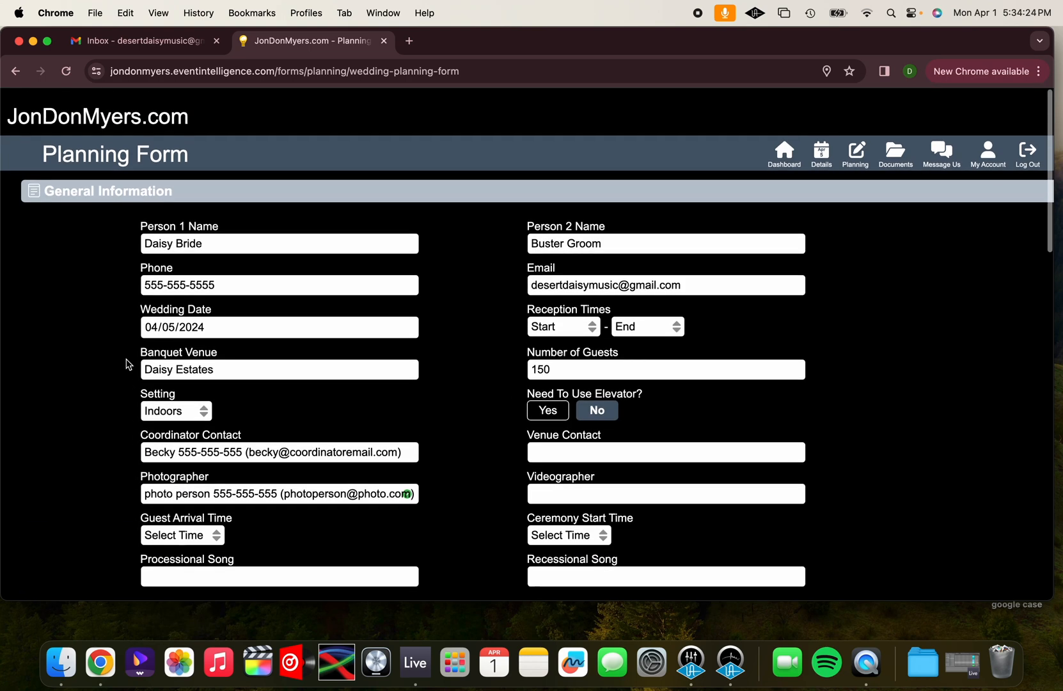
Set the ceremony start time to 5:00 PM
scroll(128, 364, "down", 3)
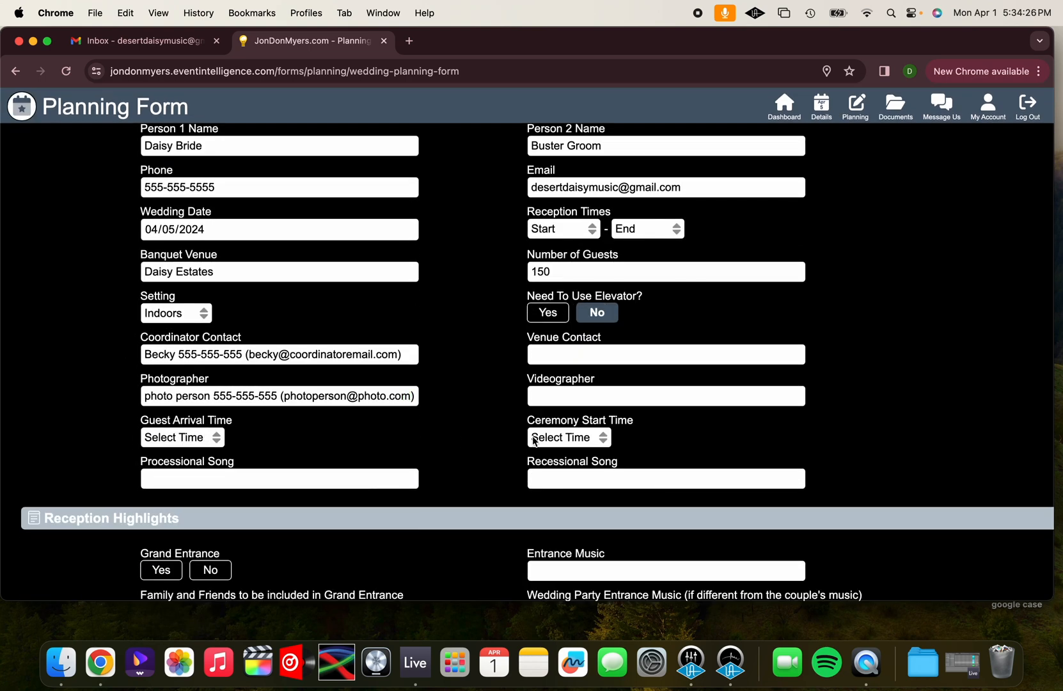
left_click(551, 440)
scroll(556, 557, "down", 5)
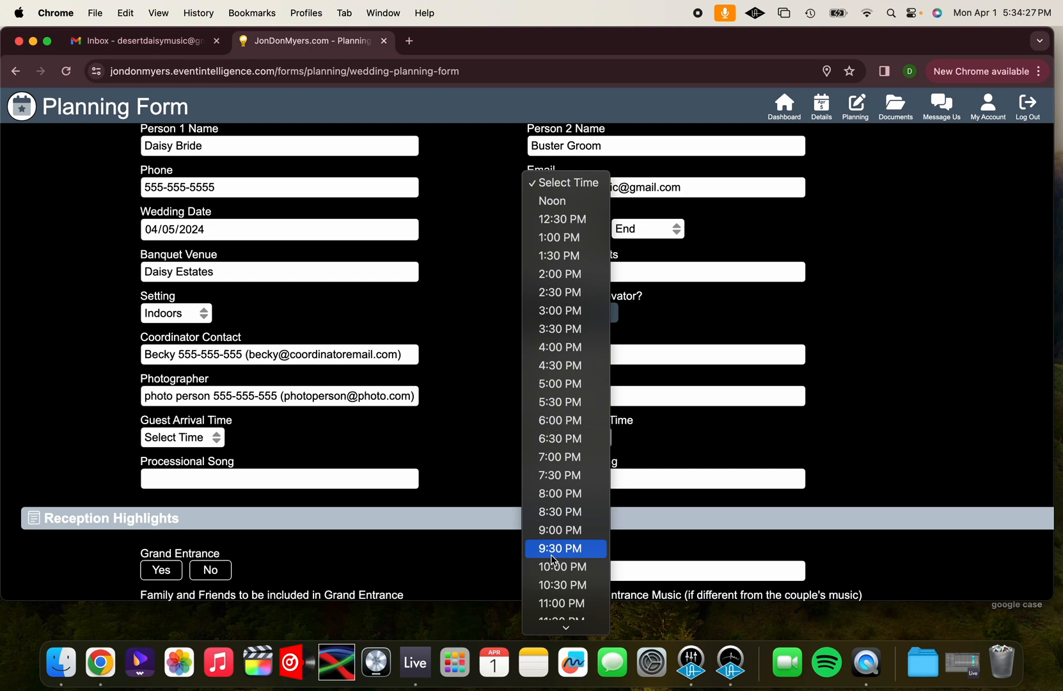
left_click(561, 383)
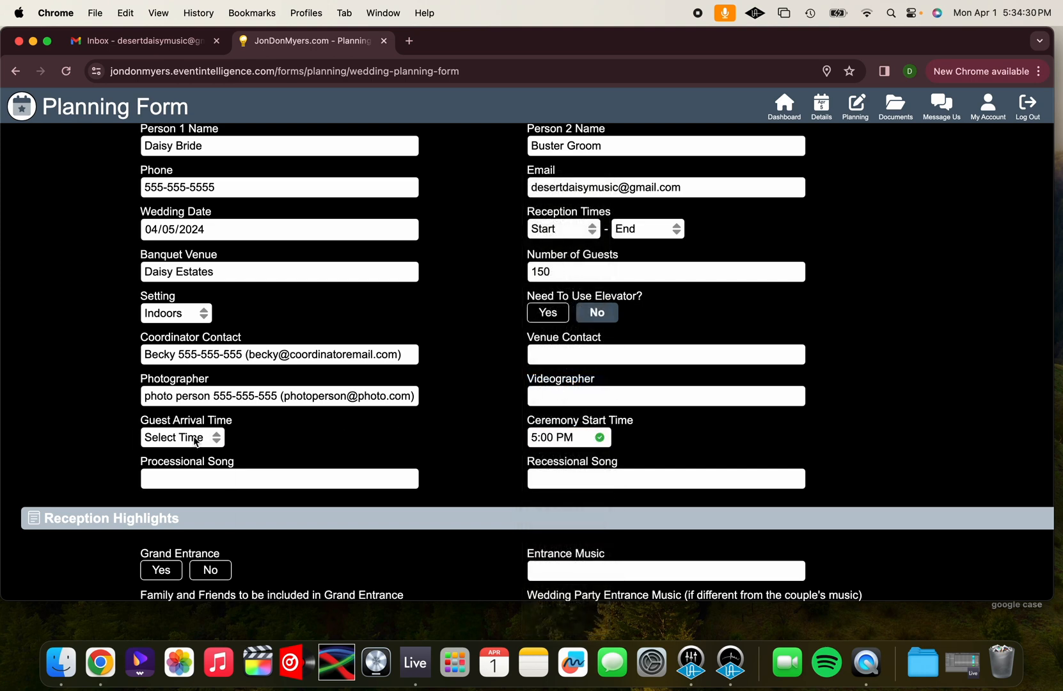
Set the guest arrival time to 4:30 PM
left_click(194, 439)
scroll(182, 567, "down", 5)
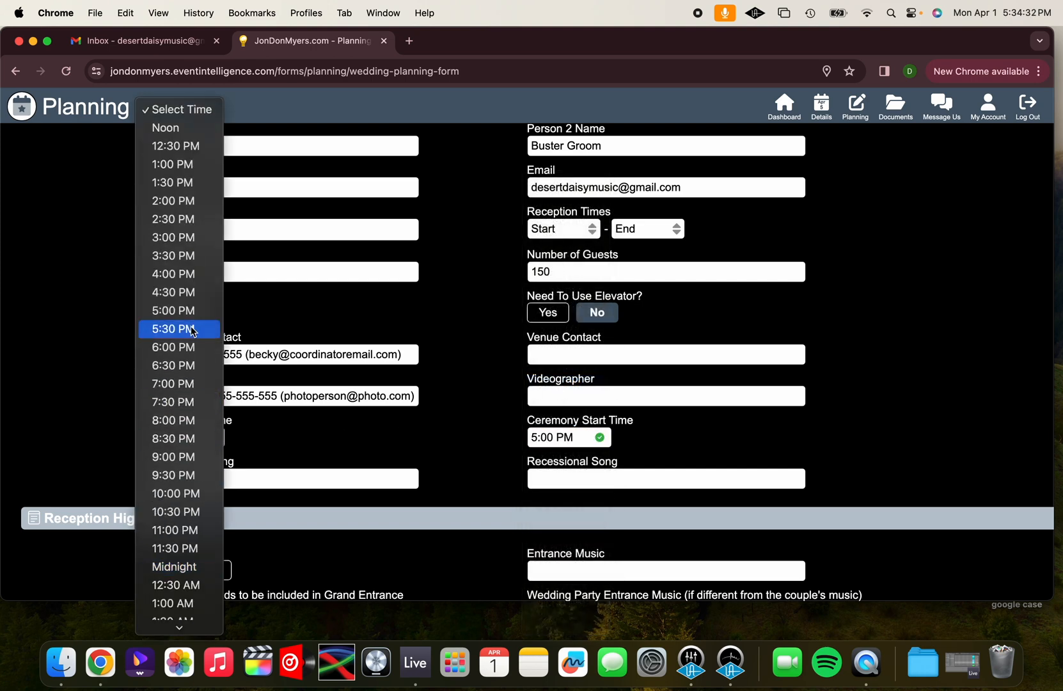
left_click(173, 292)
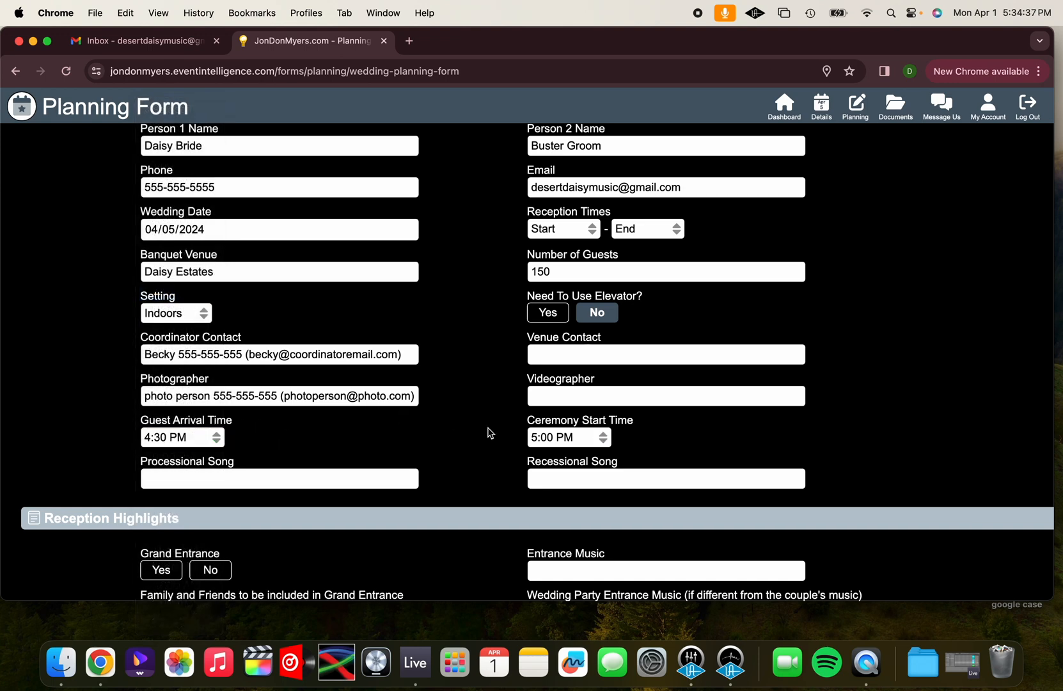
Enter "The theme from the movie twilight" as the processional song
left_click(339, 481)
type("The them from the ")
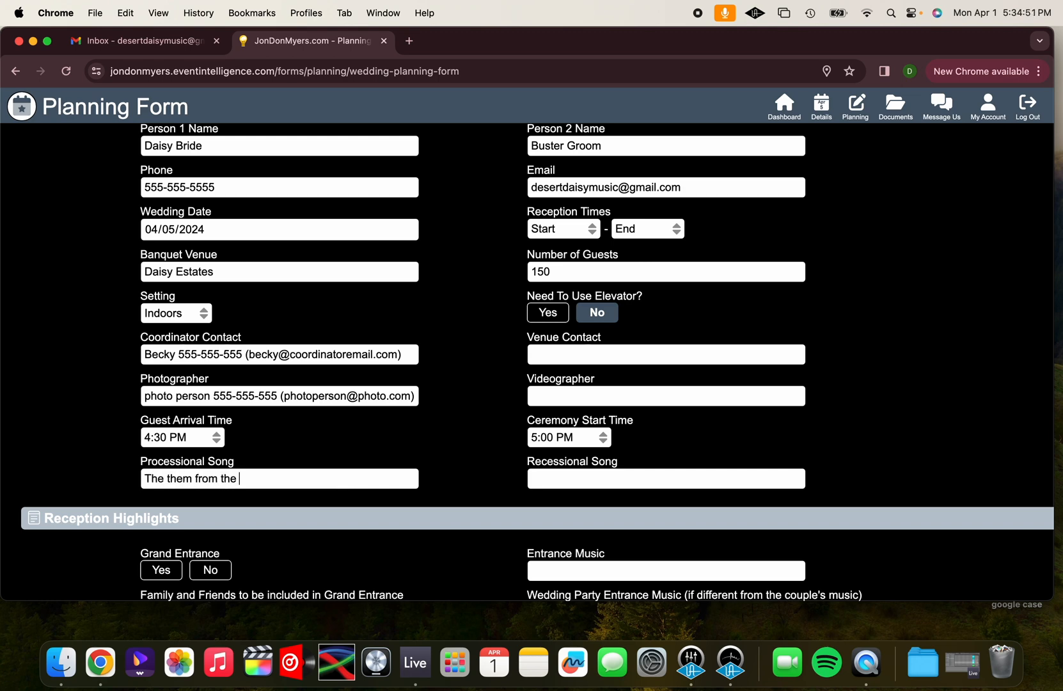
type("movie twilight")
left_click(190, 478)
type("e")
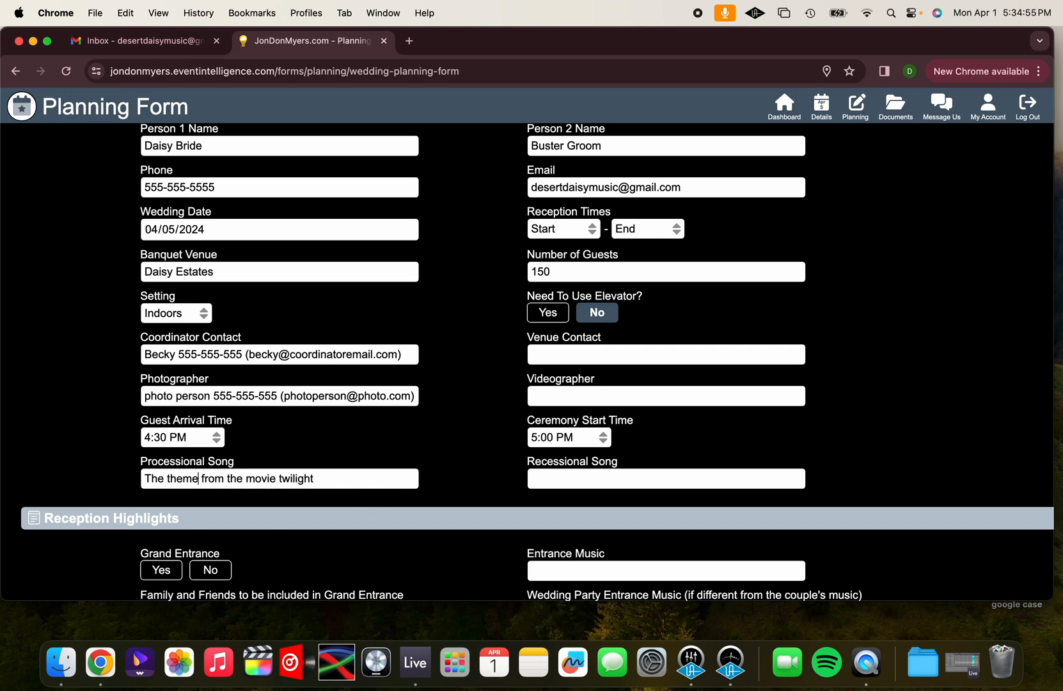
triple_click(255, 475)
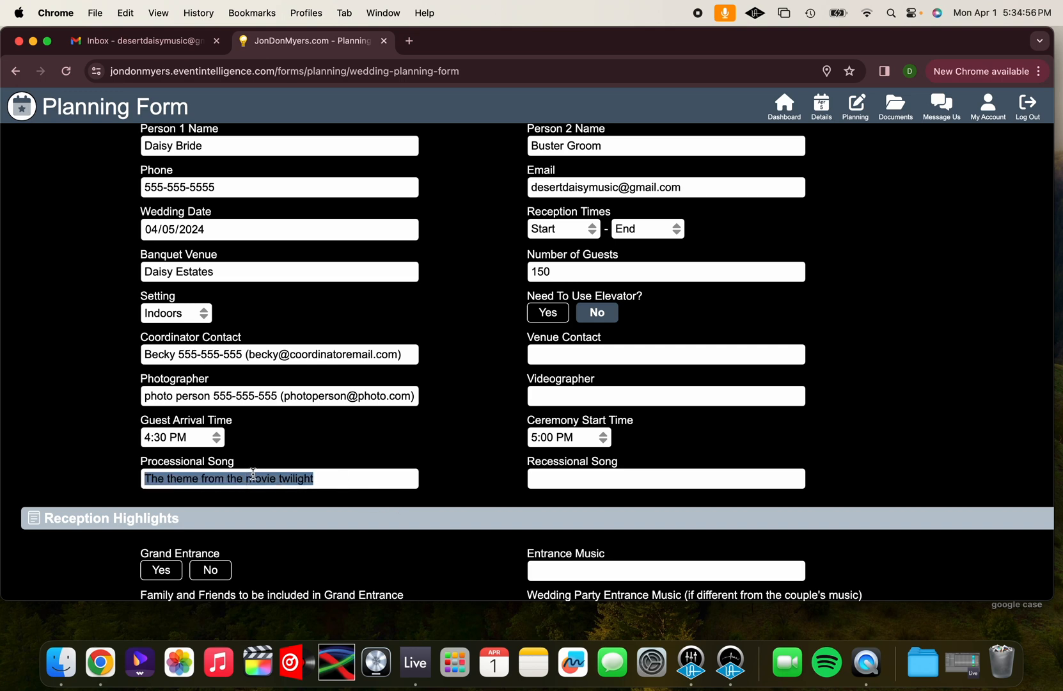
left_click(349, 477)
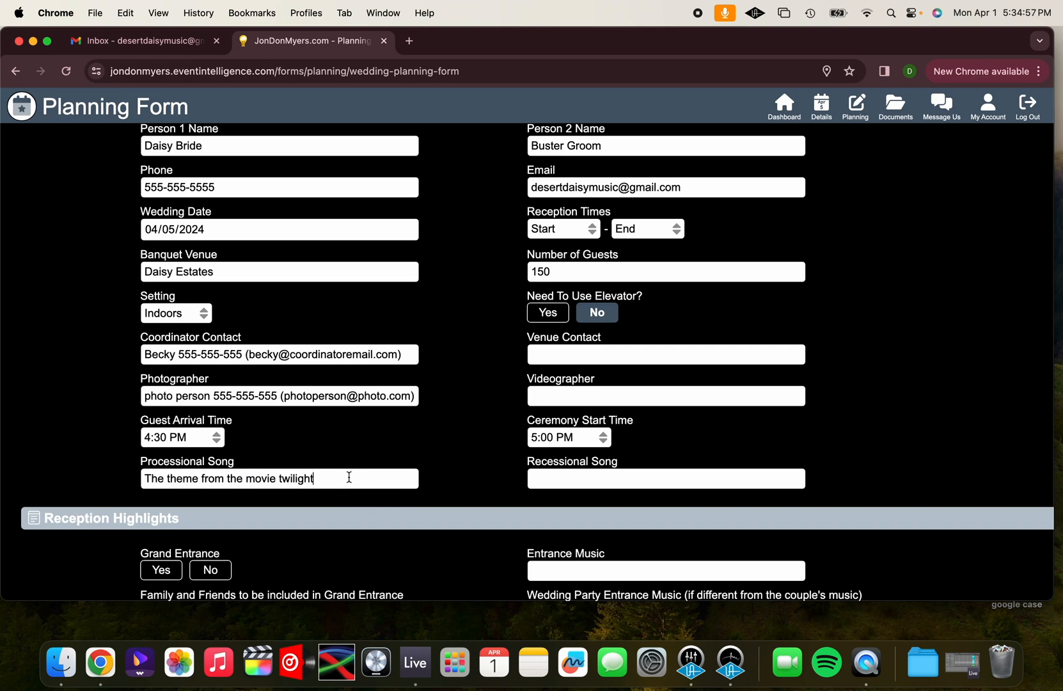
Search Google in a new browser tab for "theme from the movie twilight" and look through the Wikipedia article on the Twilight soundtrack
left_click(411, 41)
type("theme of")
key("BackSpace")
key("BackSpace")
type("f")
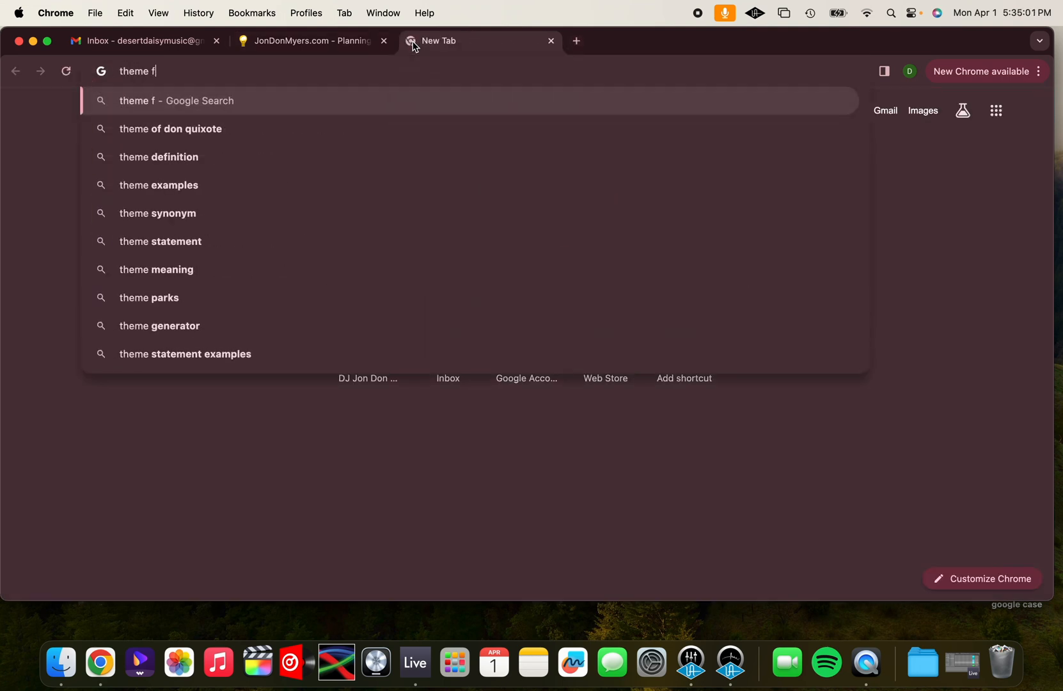
type("rom the movie twilight")
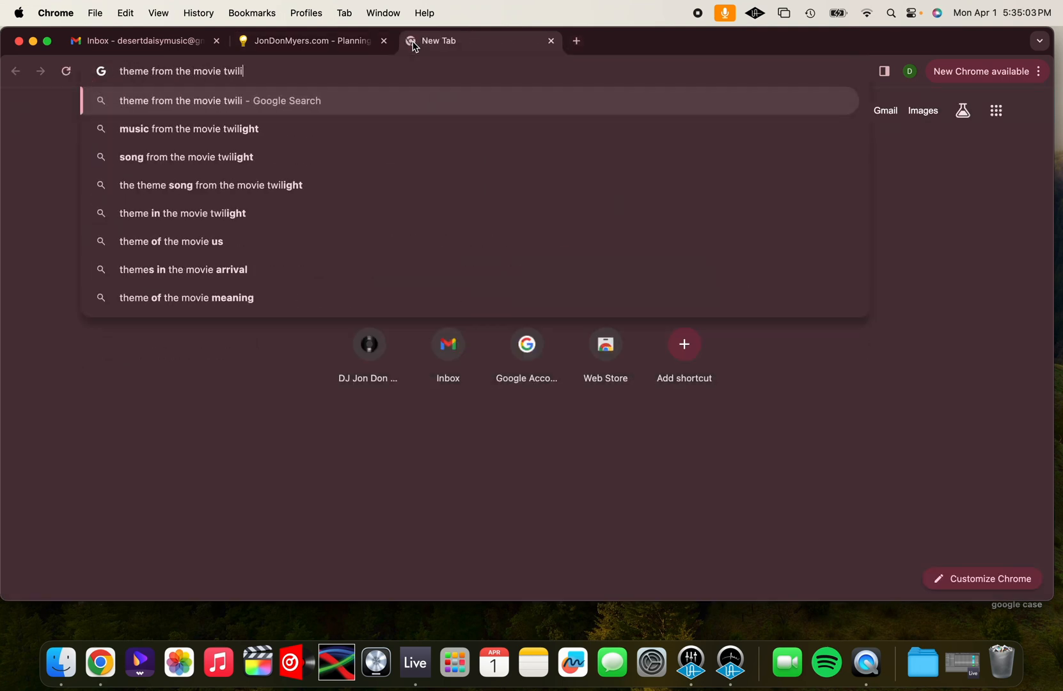
key("Return")
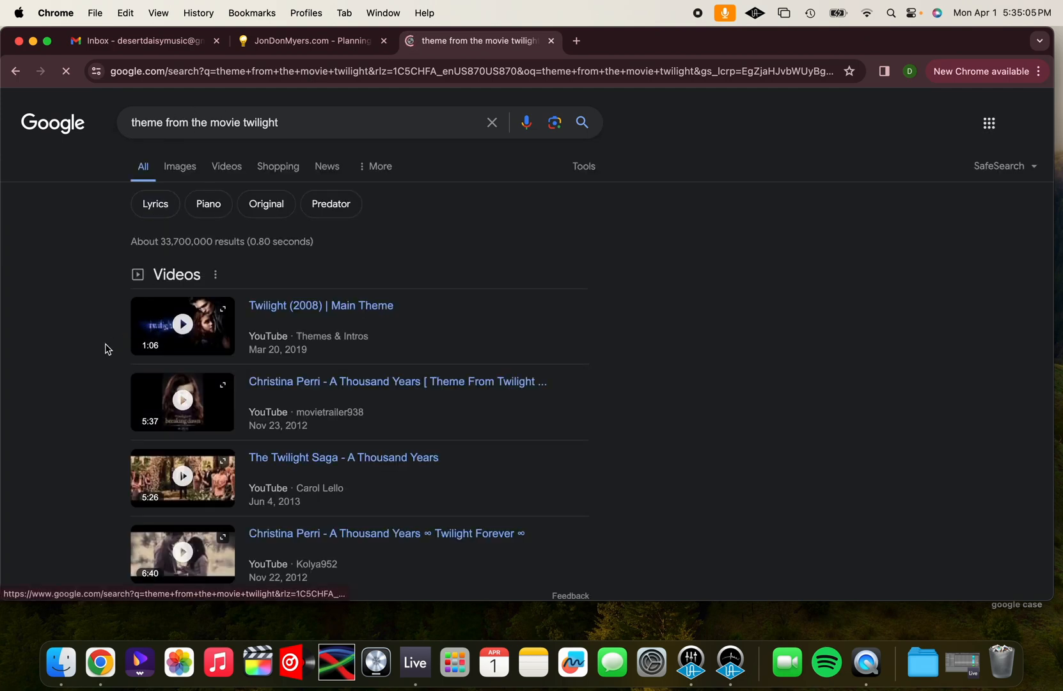
scroll(95, 392, "down", 8)
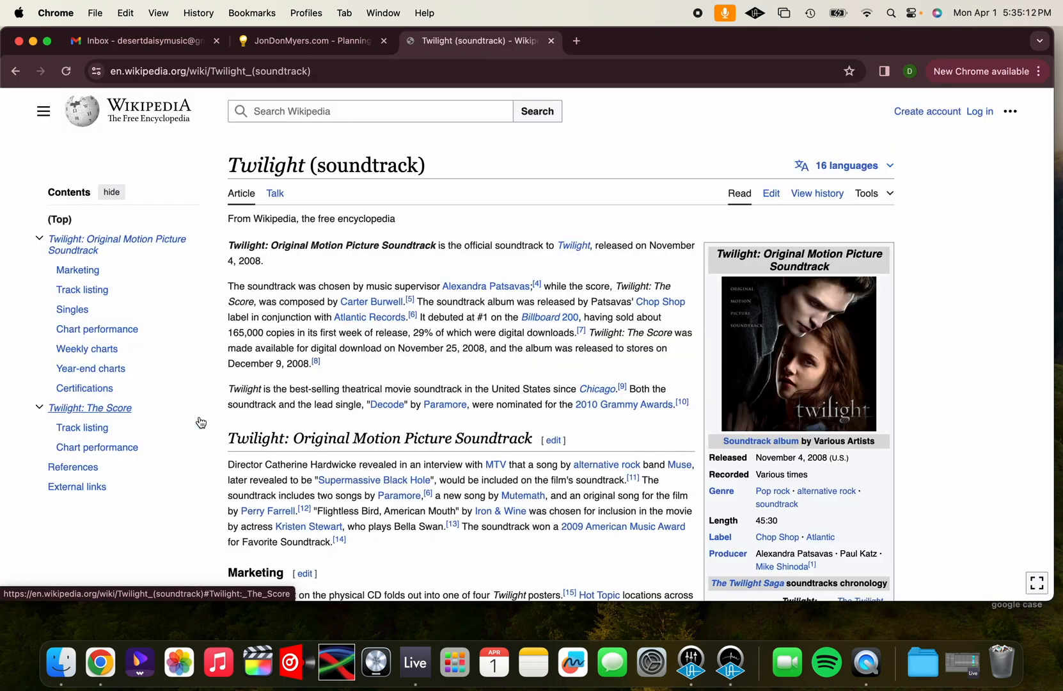
scroll(373, 358, "down", 8)
scroll(375, 360, "down", 4)
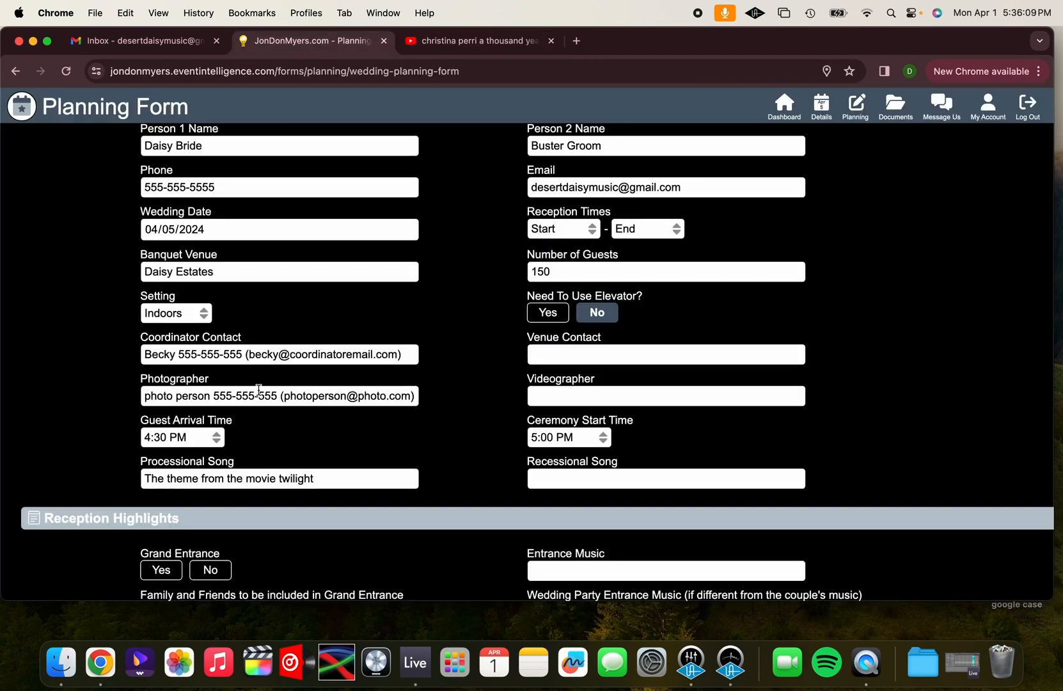
Replace the processional song with "Christina Perri - A Thousand Years" and enter "Bruno Mars - Just the way you are" as the recessional song
triple_click(219, 477)
type("Christina Perri - A Thousand Years")
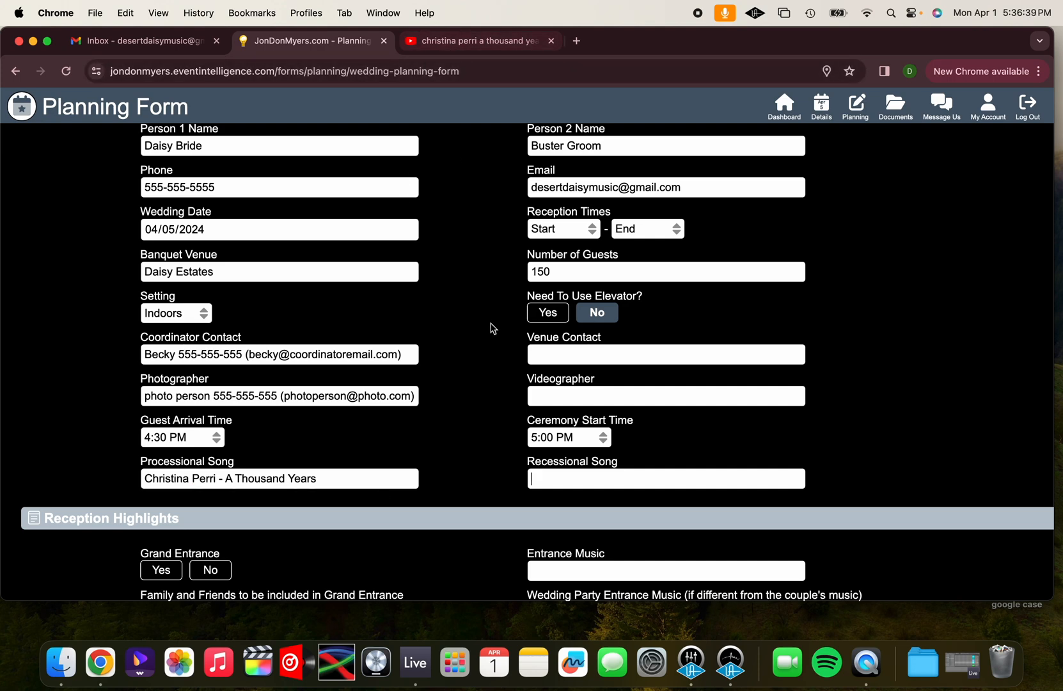
type("Bruno")
type("Ma")
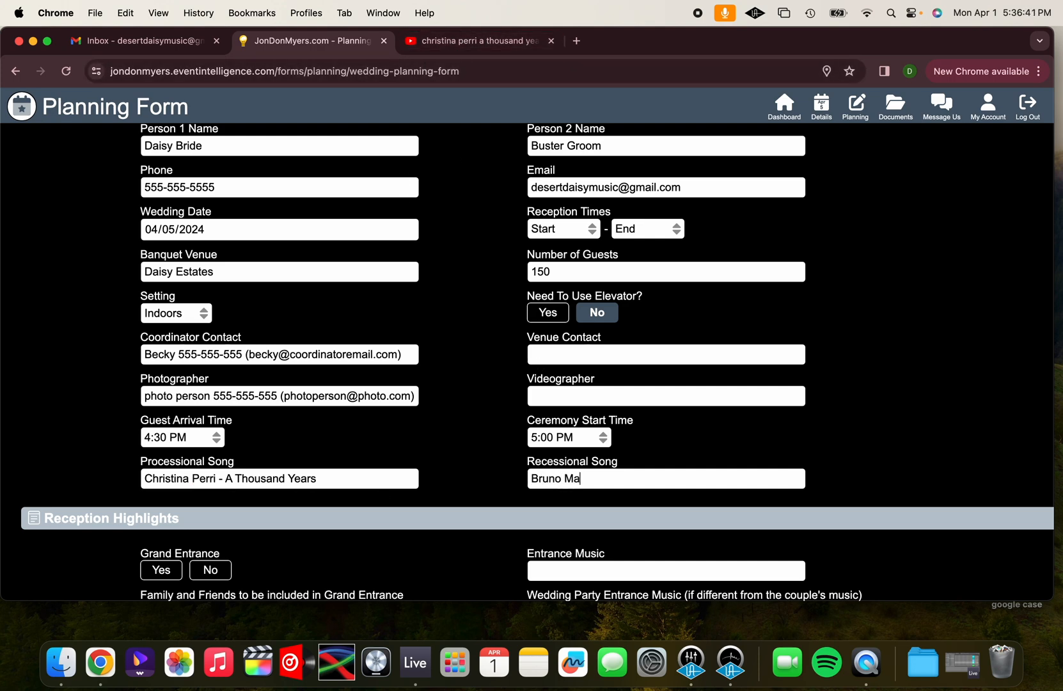
type("rs - Just the way you are")
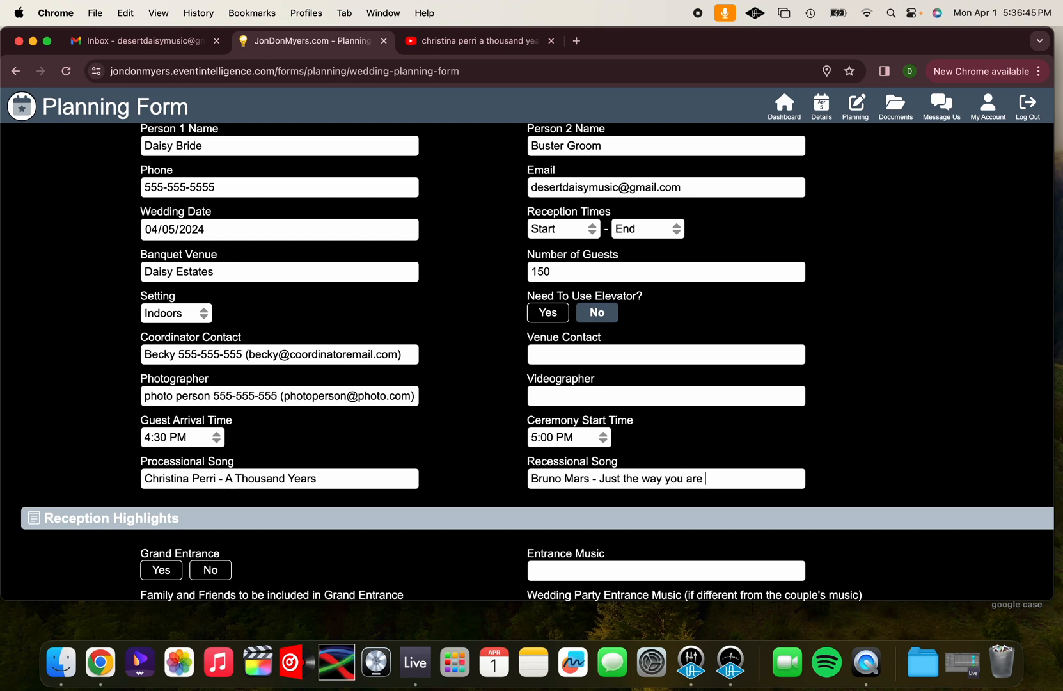
Search YouTube for "bruno mars just the way you are" to check the song title, and return to the planning form
left_click(483, 43)
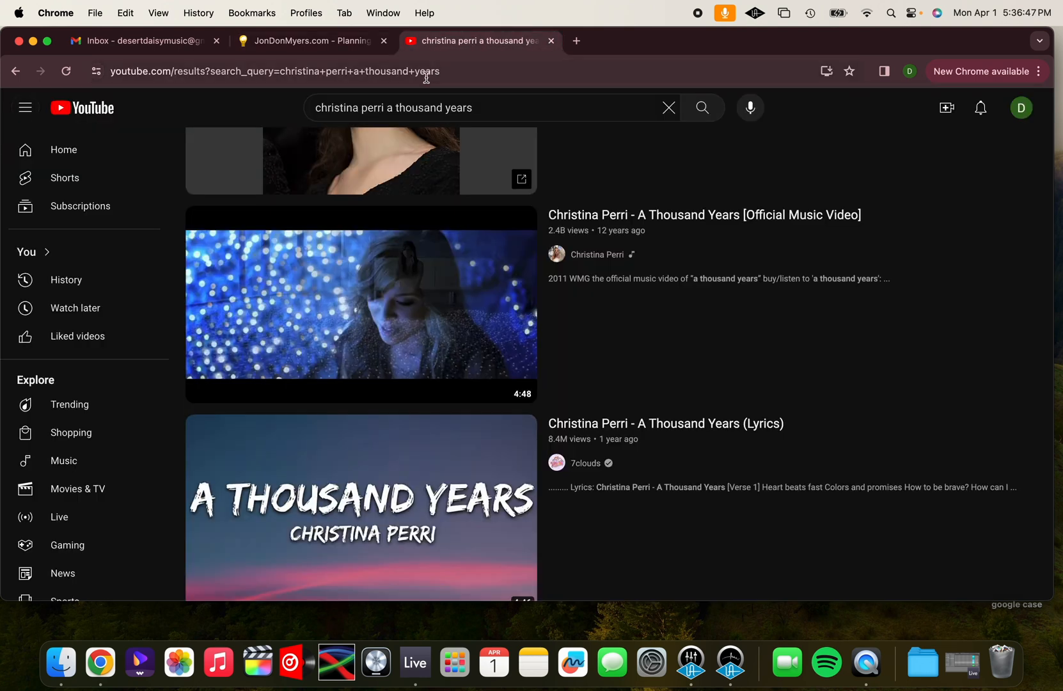
triple_click(410, 107)
type("bruno mras")
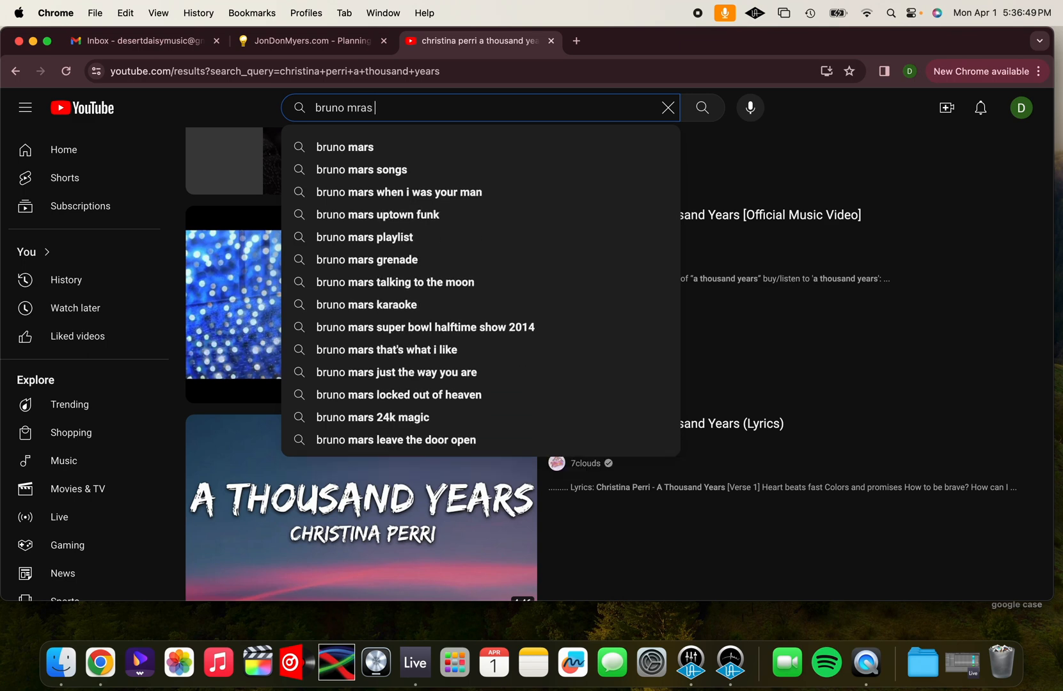
key("BackSpace")
key("BackSpace")
key("BackSpace")
key("BackSpace")
type("ars just")
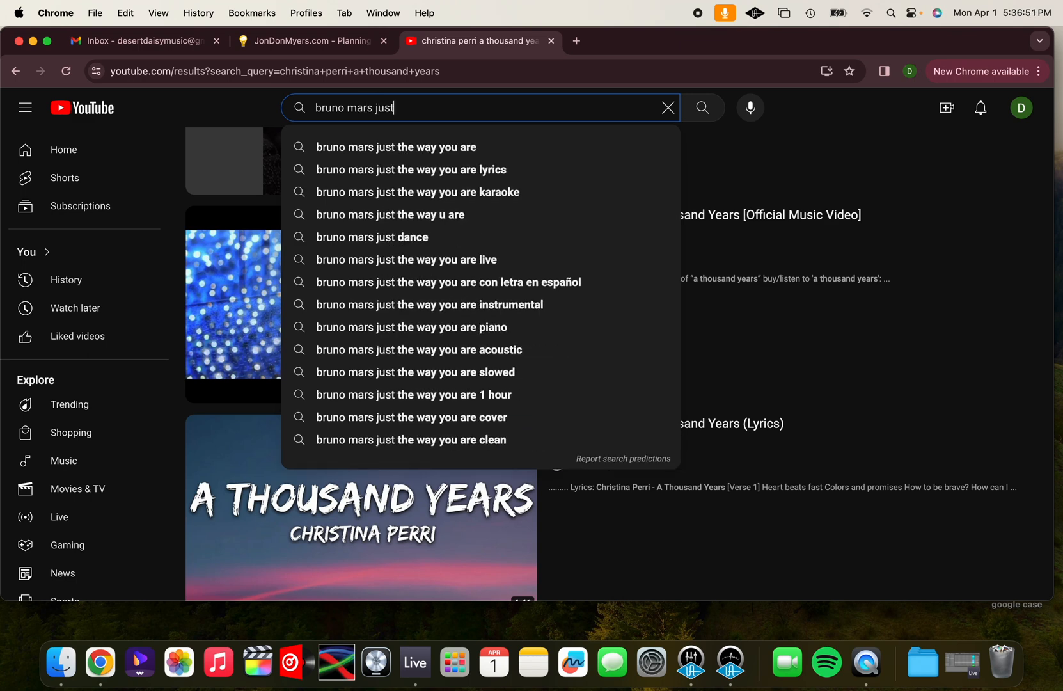
key("Down")
key("Return")
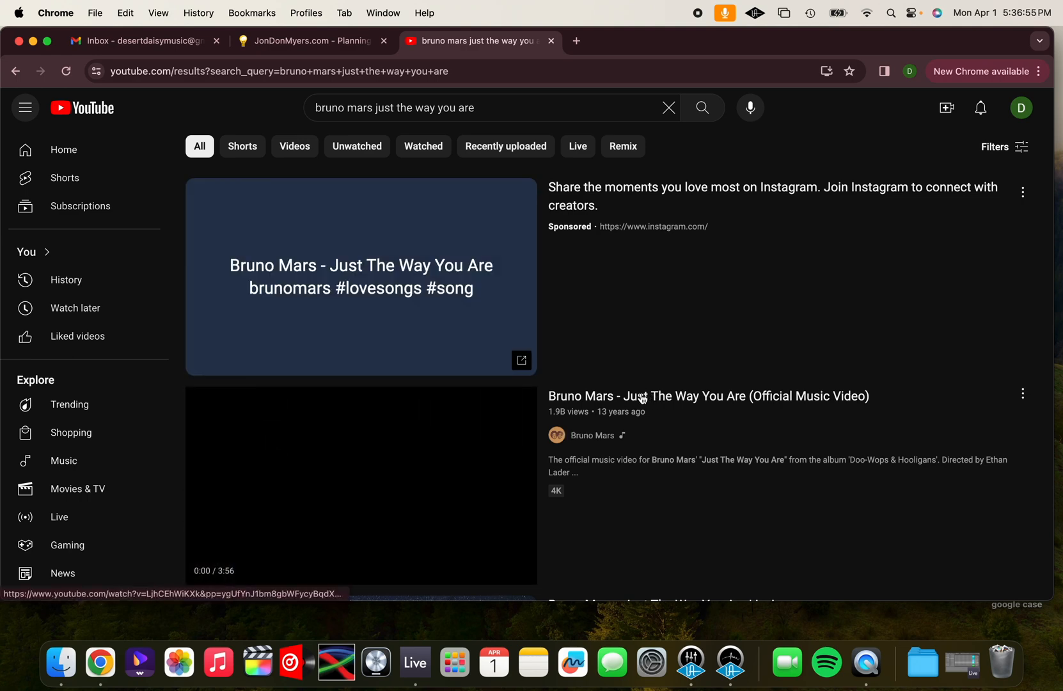
left_click(292, 41)
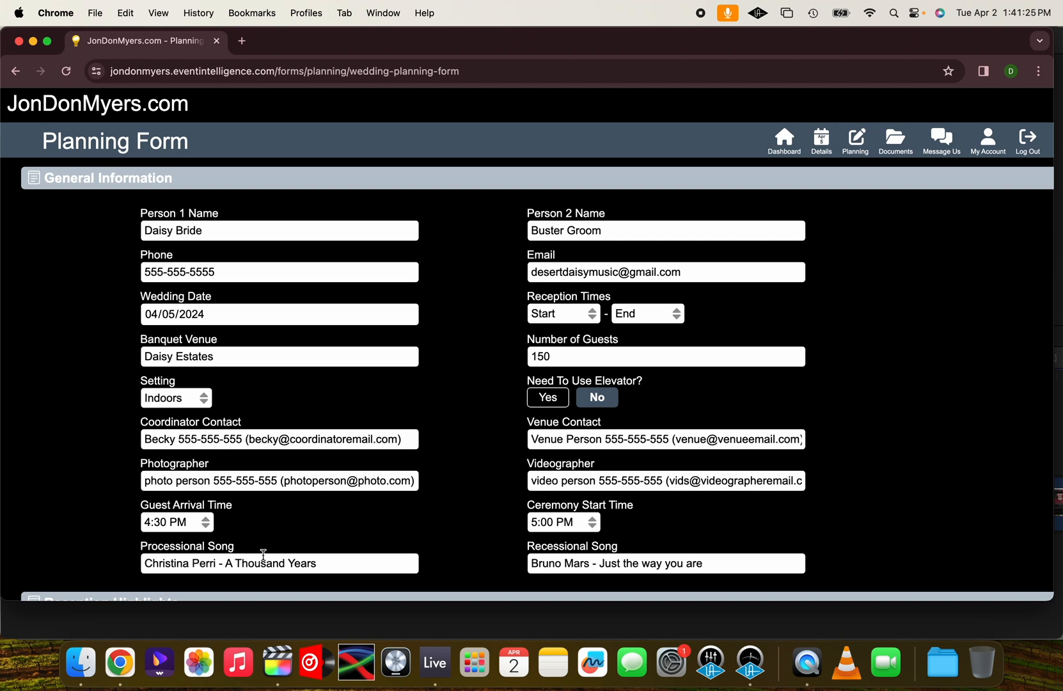
Add a "processional music" heading and the line "1. bridal party -" above the existing notes in Other Information
scroll(294, 545, "down", 8)
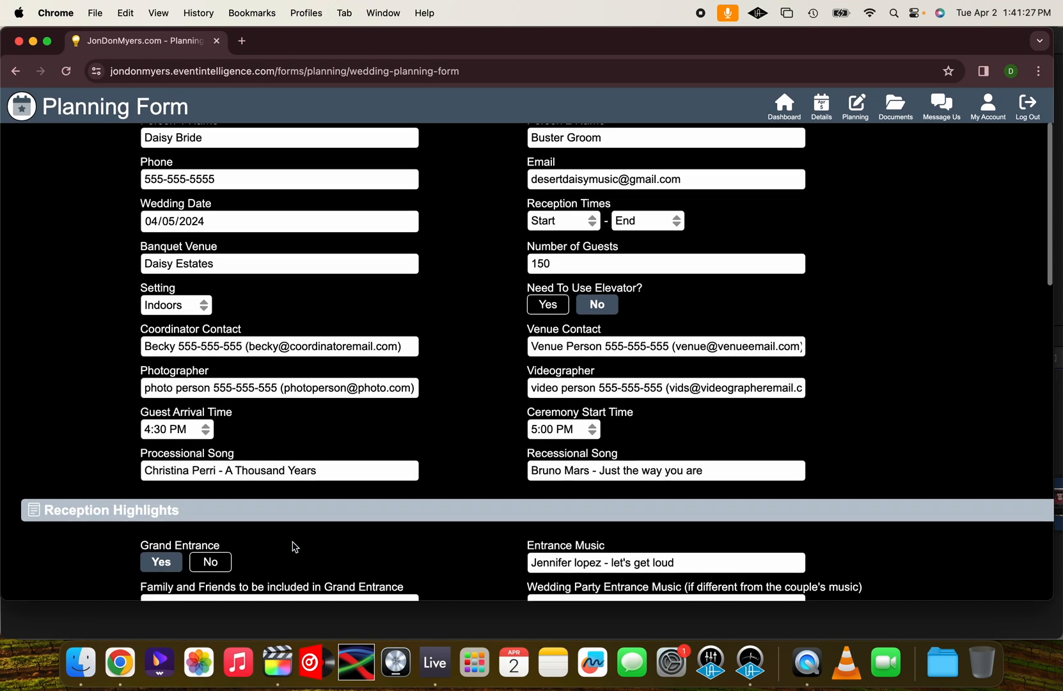
scroll(295, 545, "down", 12)
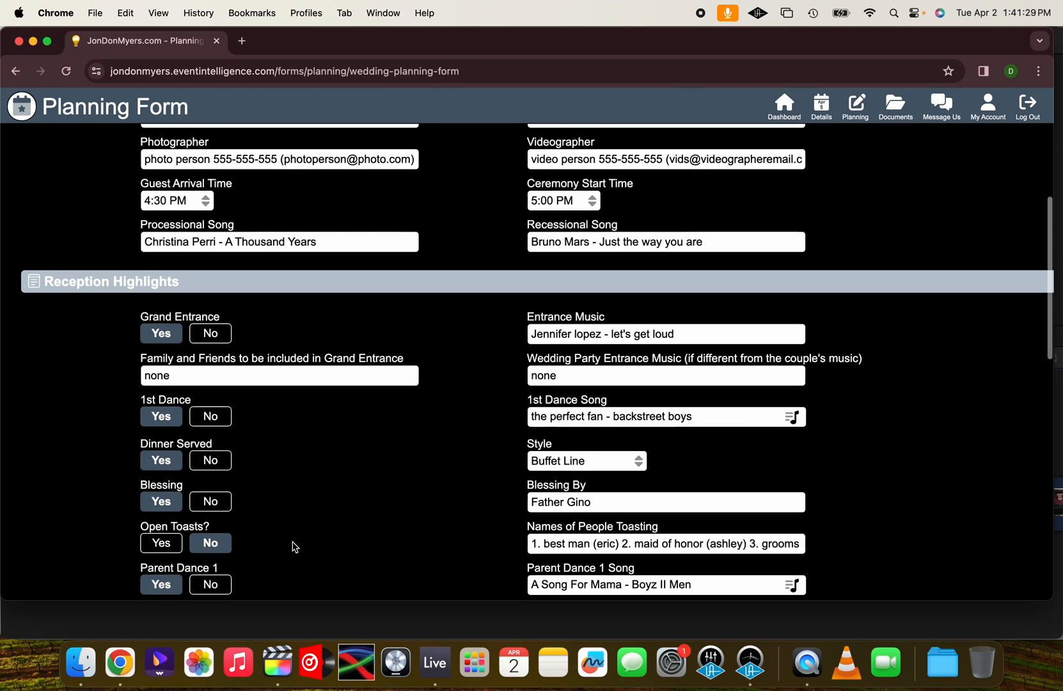
scroll(294, 545, "down", 7)
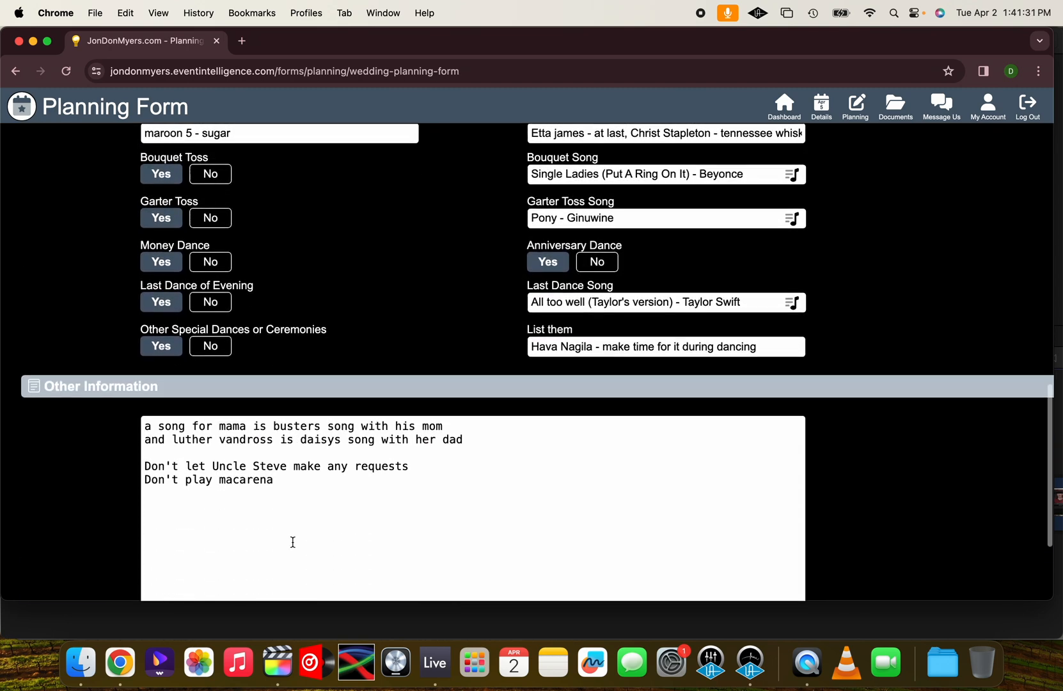
type("proce")
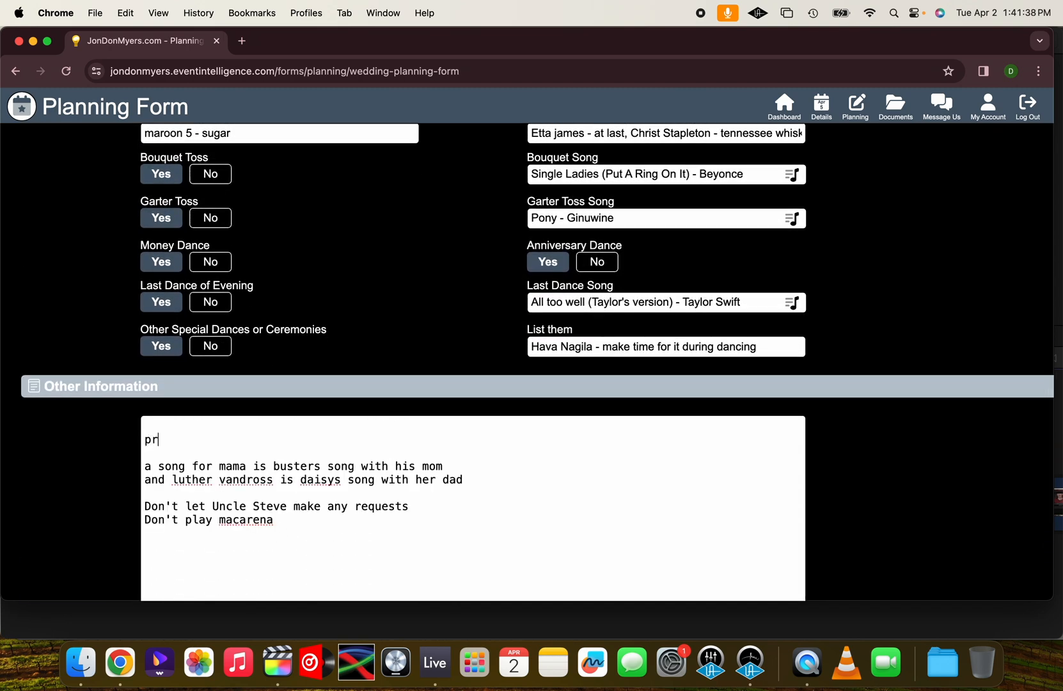
type("ssional music")
key("Return")
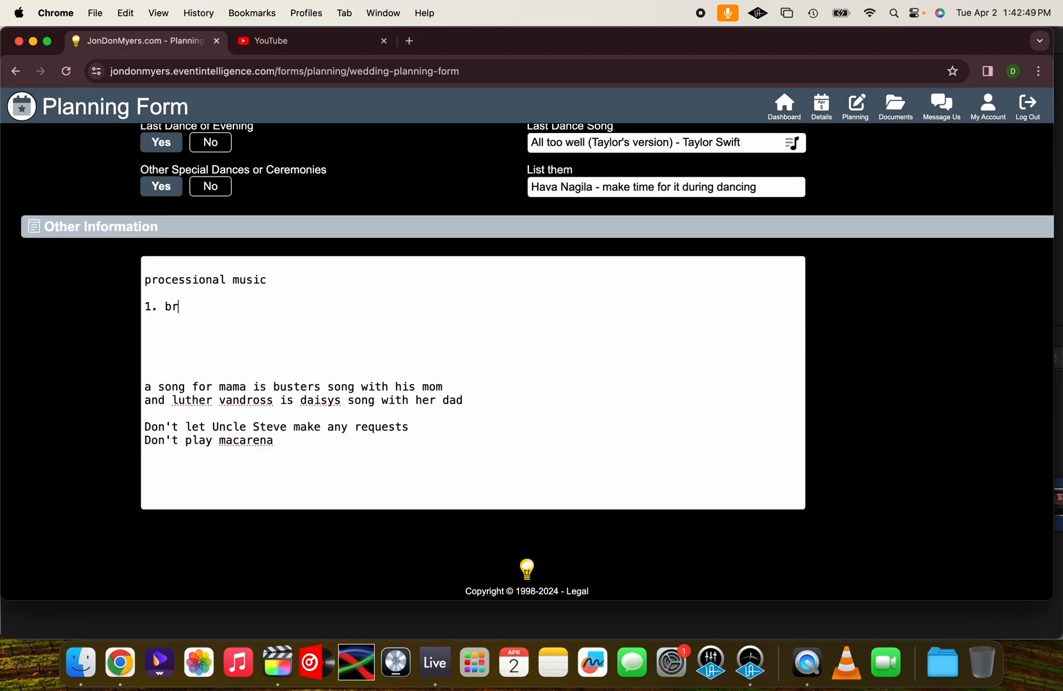
type("idal party -")
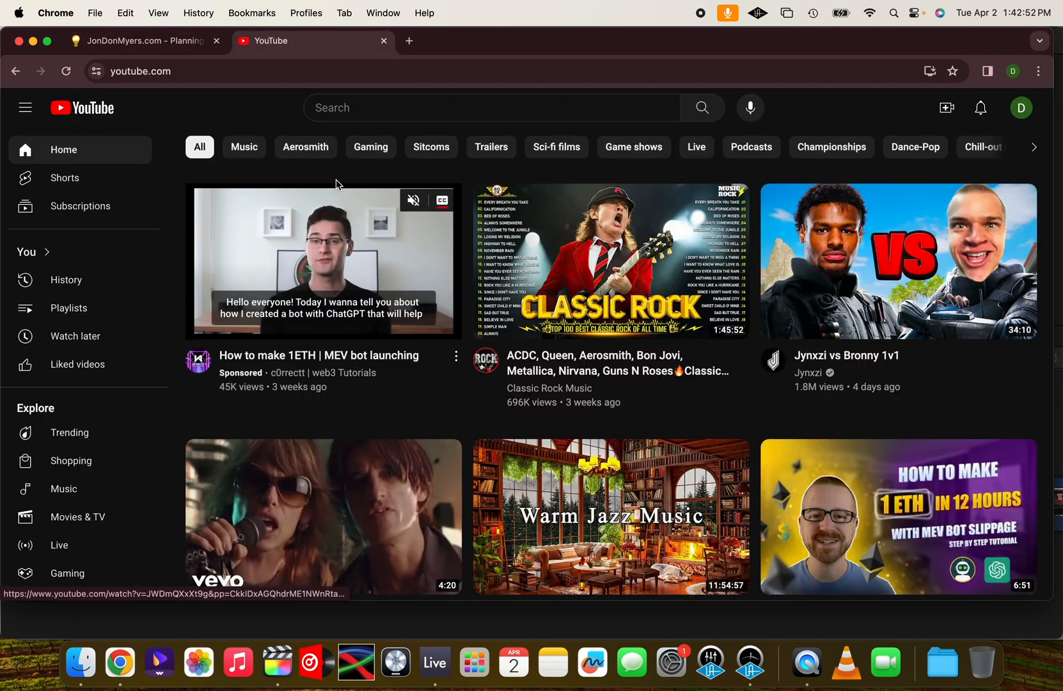
Search YouTube for "a thousand years brooklyn duo" and open the video "Brooklyn Duo - A Thousand Years [WEDDING VERSION]"
left_click(344, 101)
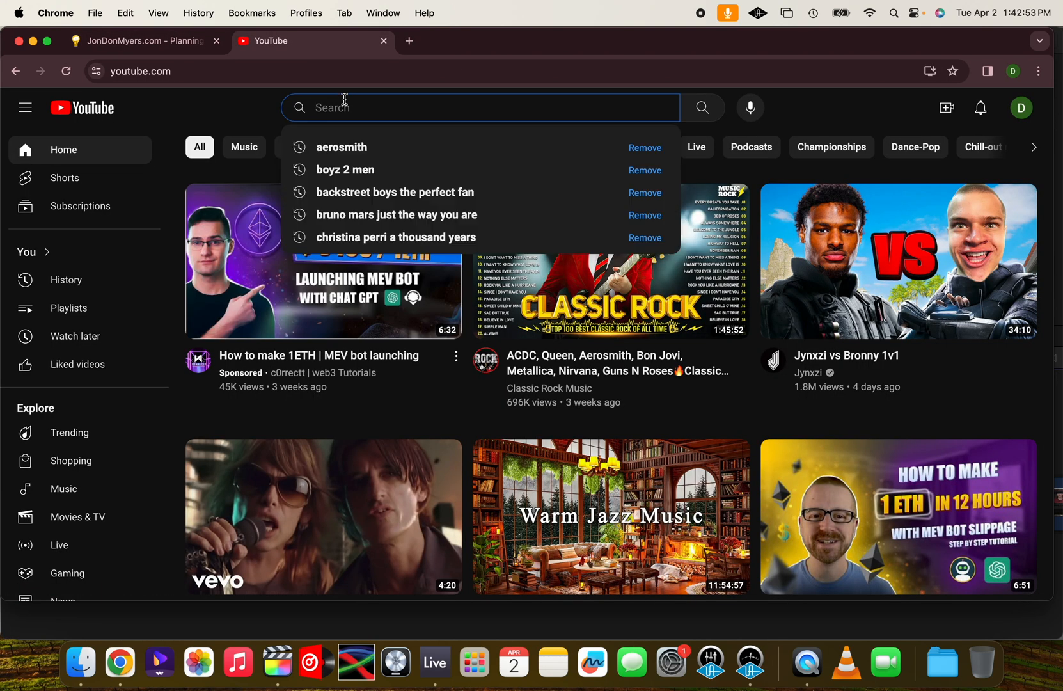
type("a thousand years broo")
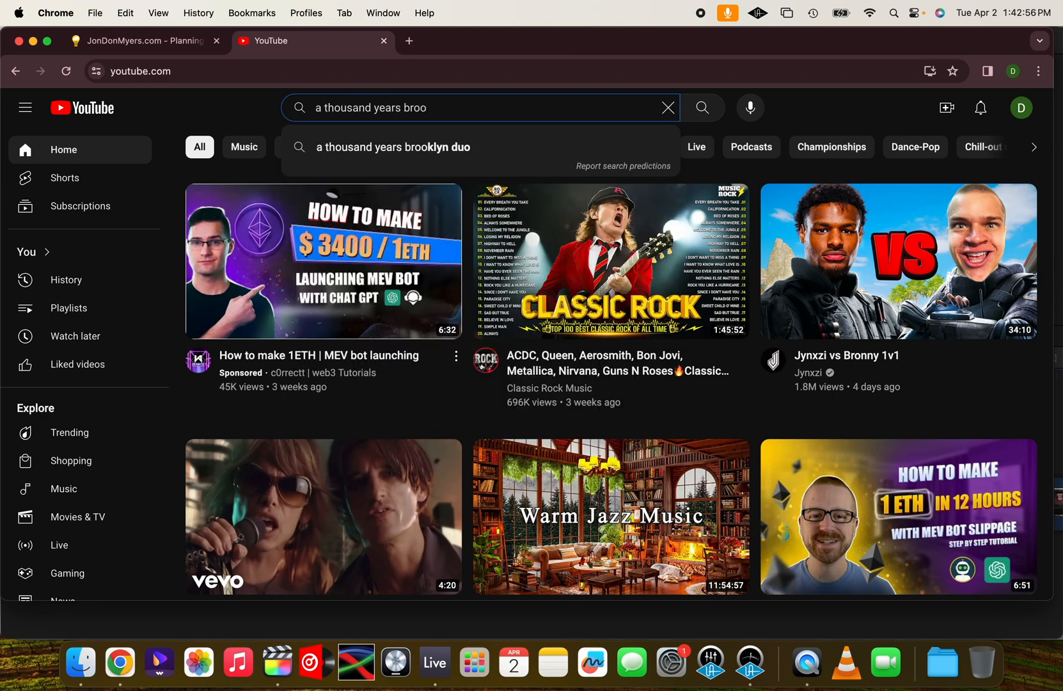
key("Down")
key("Return")
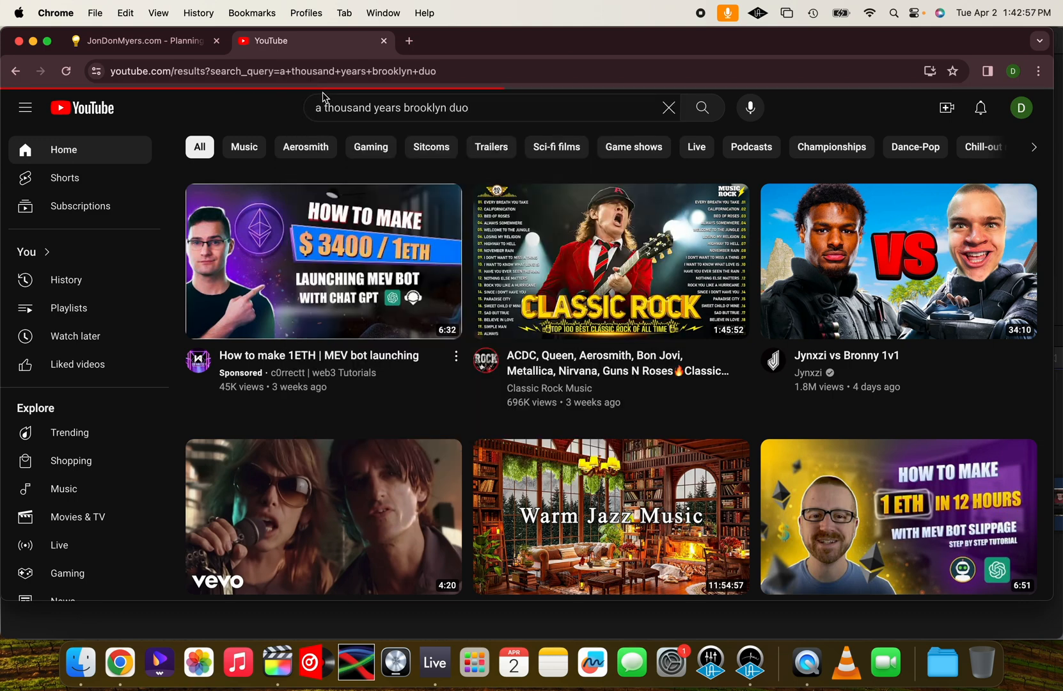
scroll(252, 447, "down", 2)
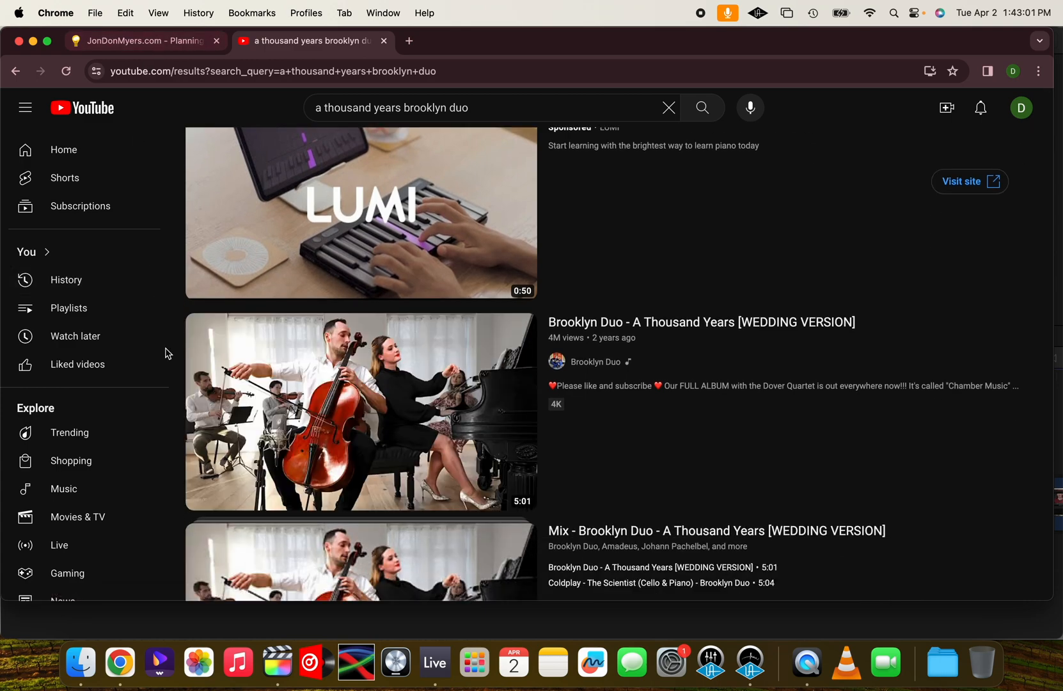
left_click(350, 384)
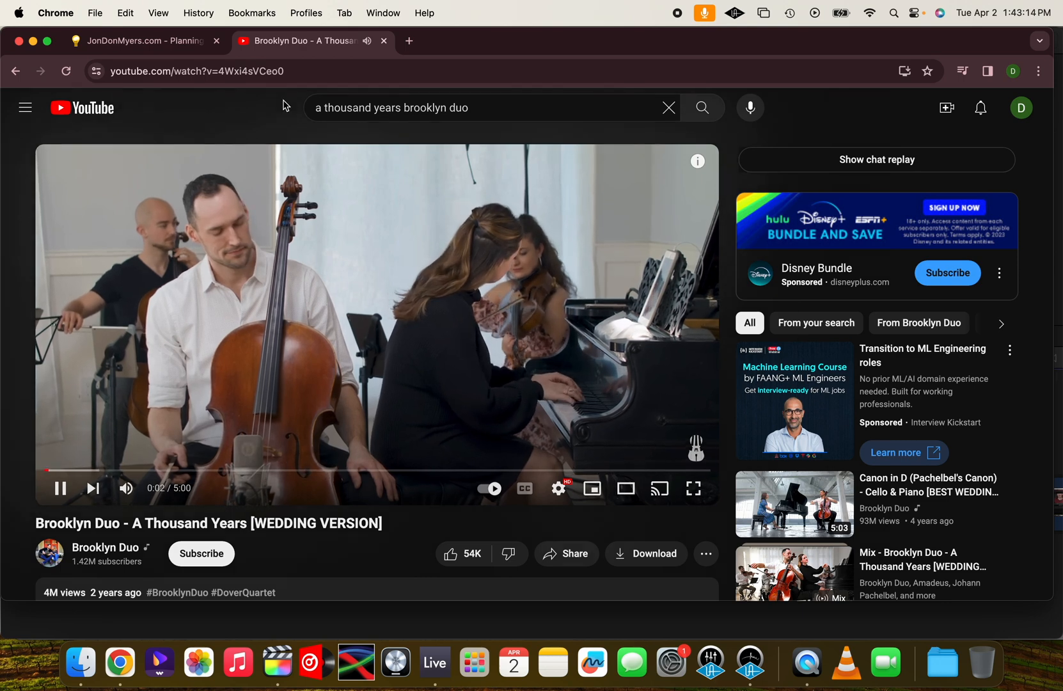
Copy the video's web address and paste it on a new line under the bridal party entry in Other Information
left_click(256, 62)
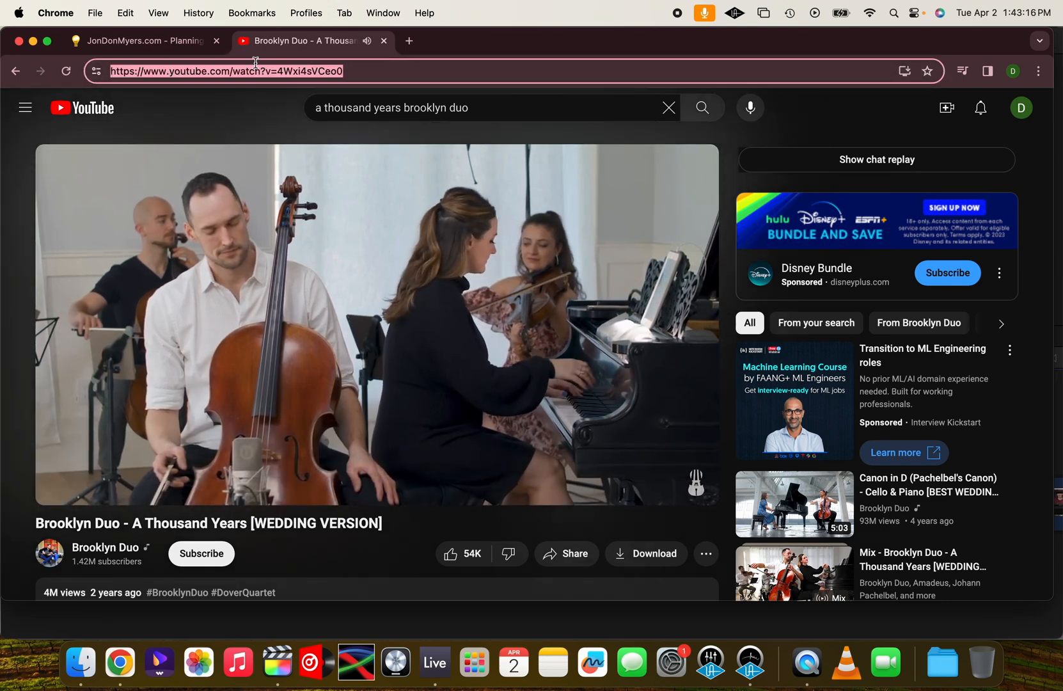
right_click(242, 75)
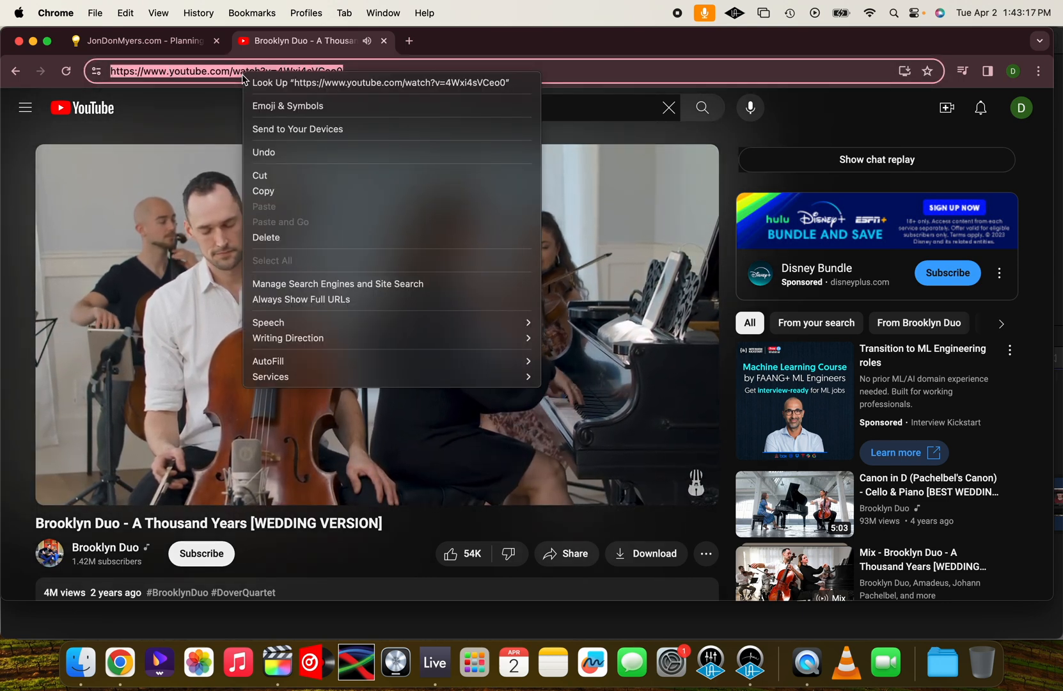
left_click(268, 191)
left_click(180, 43)
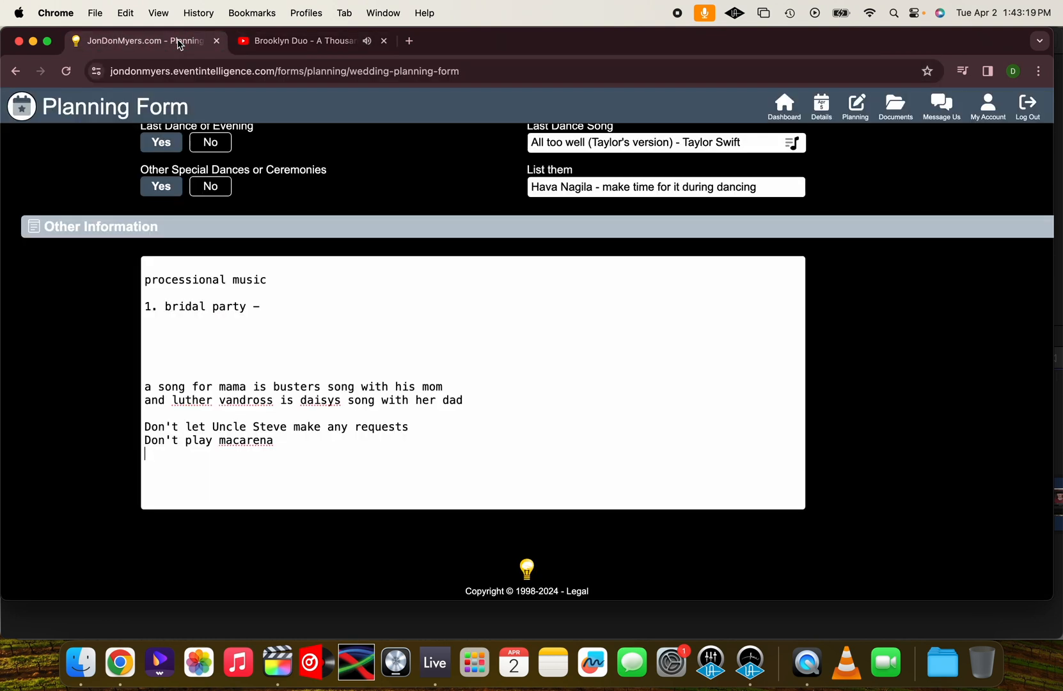
left_click(281, 307)
key("Return")
key("super+v")
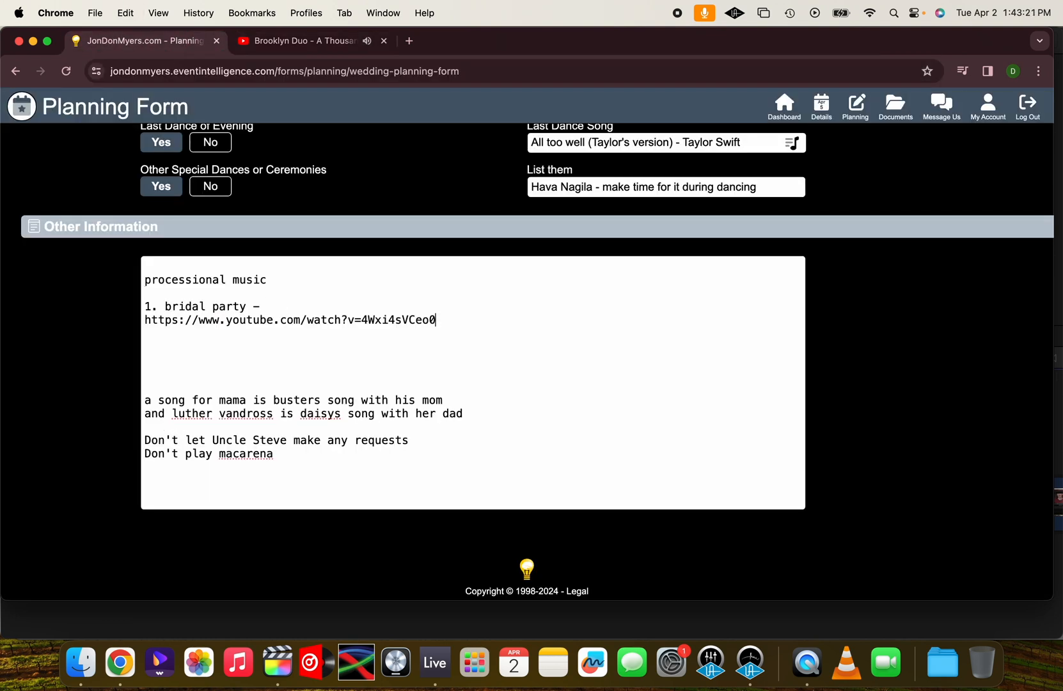
Complete the bridal party line with "brooklyn duo - a thousand years" and add two line breaks after the video link
left_click(273, 306)
type("brooklyn duo - a thousand year")
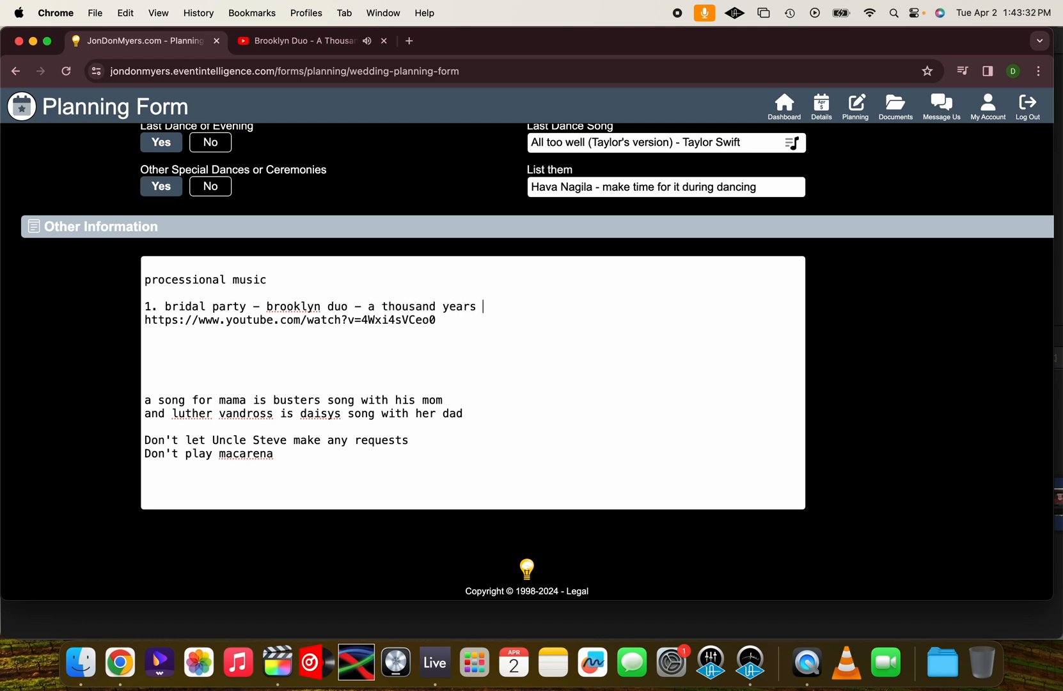
type("s")
left_click(452, 319)
key("Return")
key("Return")
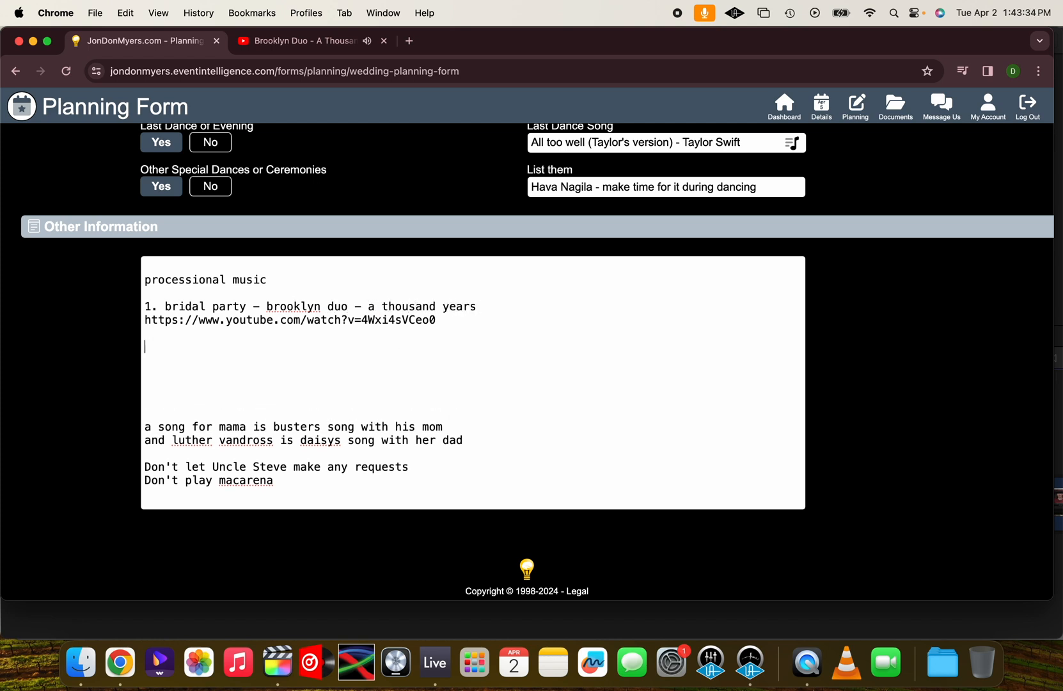
Add the line "2. bride music -" under the processional music notes and open Brooklyn Duo's "Canon in D (Pachelbel's Canon)" wedding video on YouTube
type("2. bride music -")
left_click(332, 37)
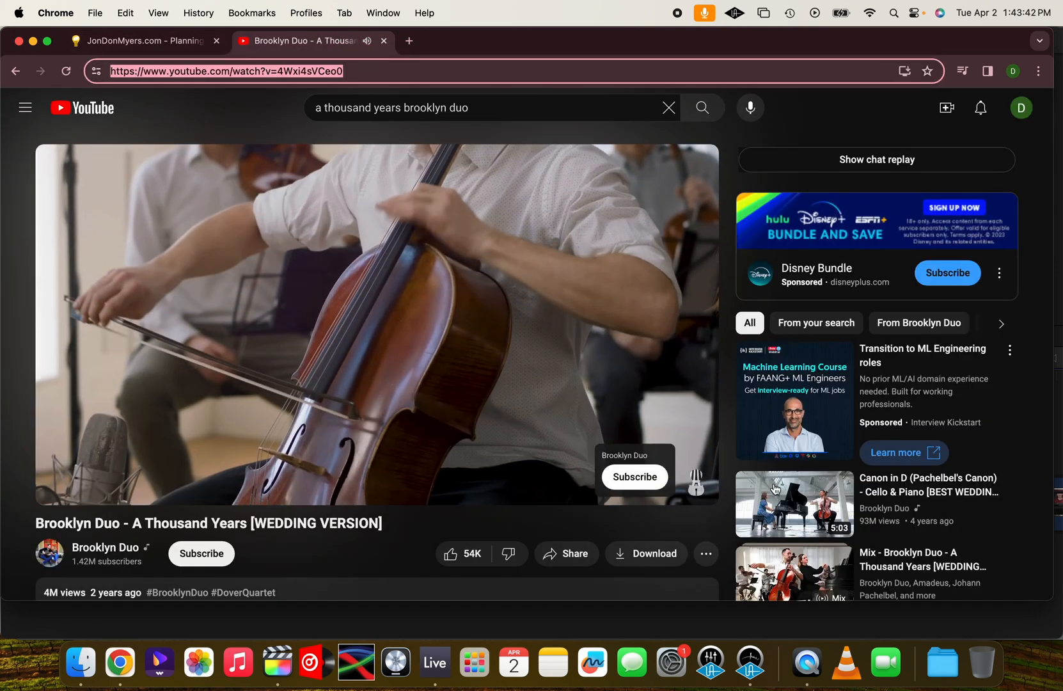
left_click(752, 484)
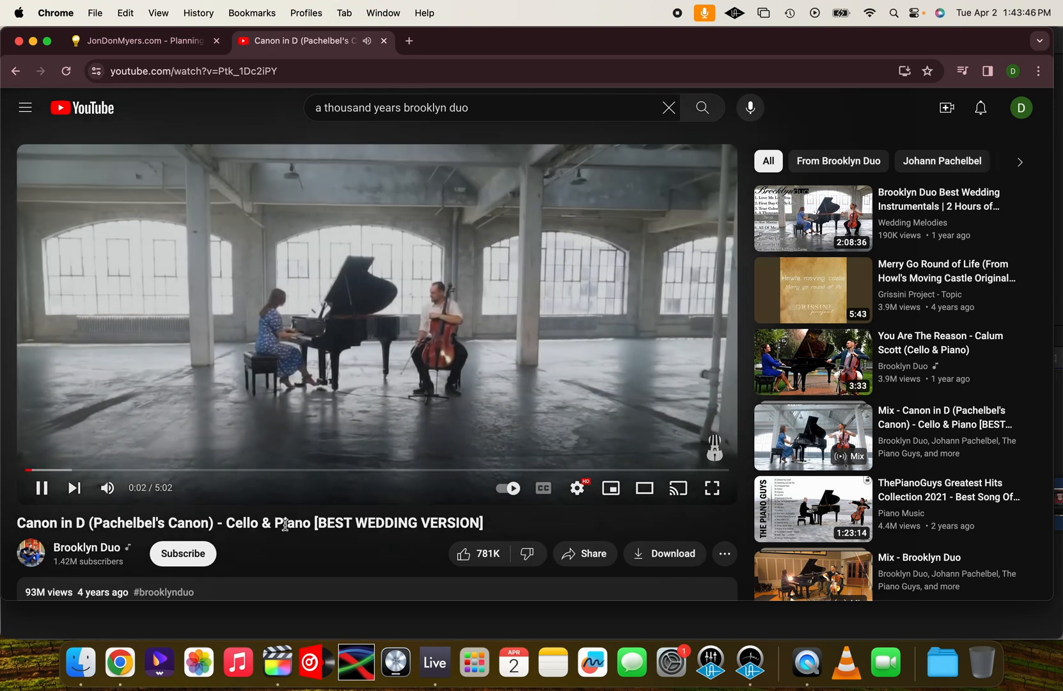
Copy the Canon in D video's web address and paste it below the bride music entry in Other Information
left_click(204, 71)
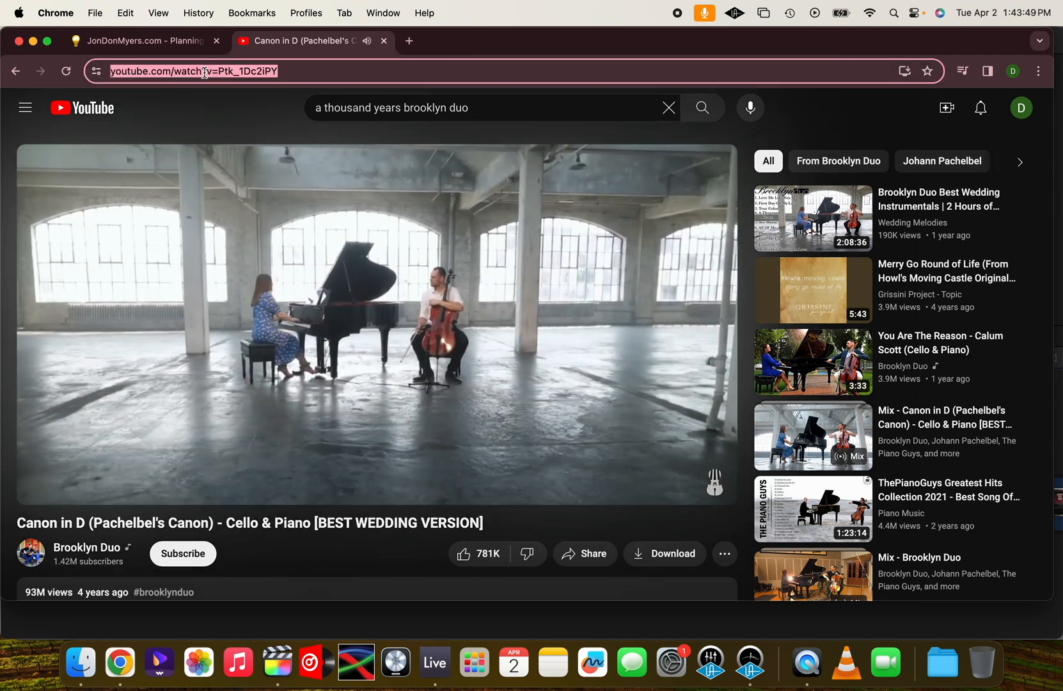
left_click(138, 40)
key("super+v")
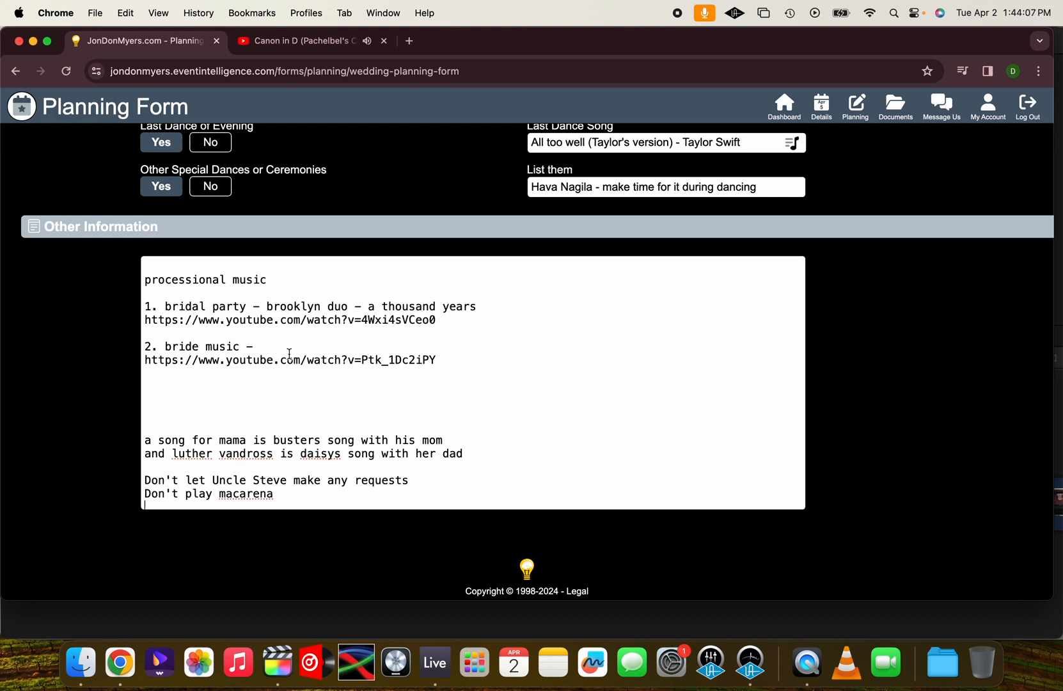
Complete the bride music line so it reads "Canon in D by Johann Pachelbel - Brooklyn Duo"
left_click(278, 350)
key("super+v")
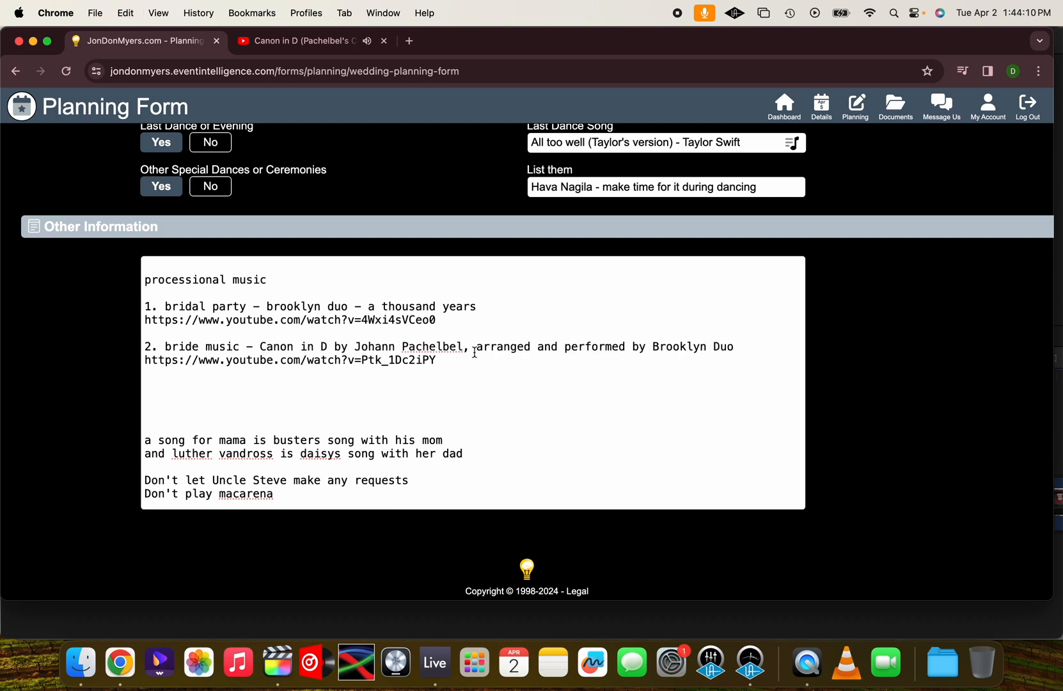
left_click_drag(463, 349, 647, 349)
key("BackSpace")
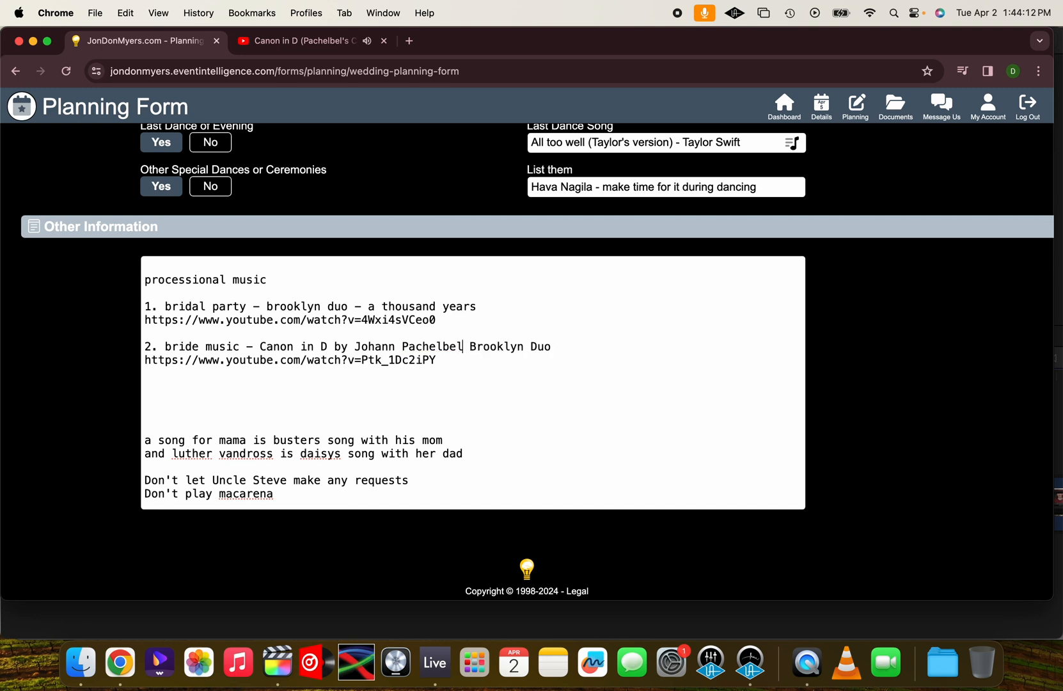
type("-")
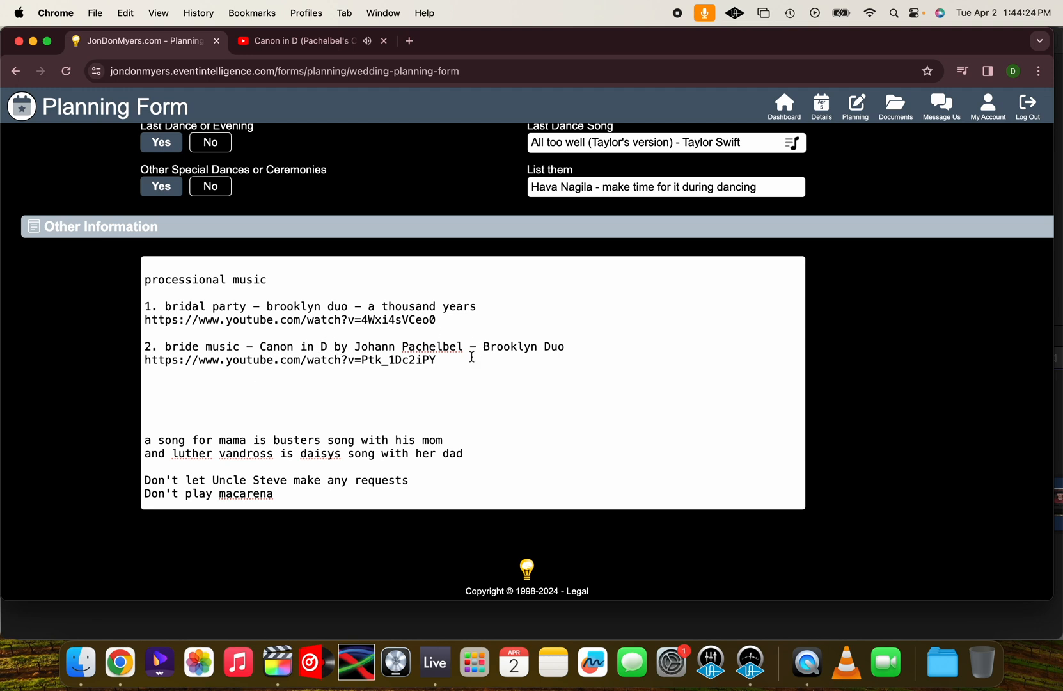
Add the line "3. recessional - bruno mars - just the way you are" below the bride music link
key("Return")
type("3.")
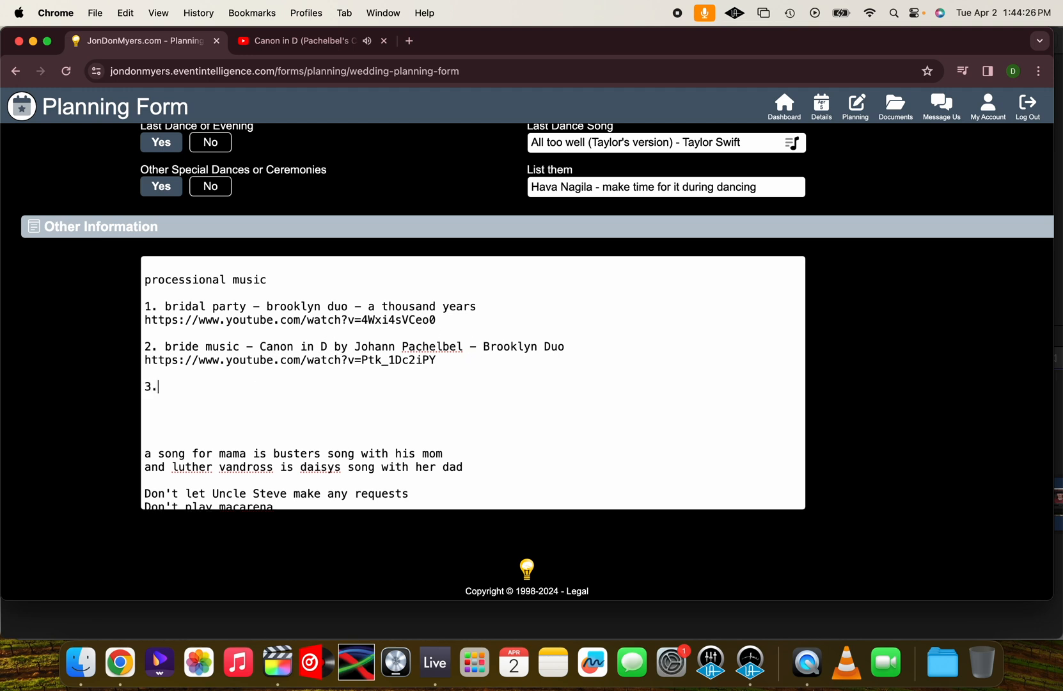
type(" recessional - bruno mar")
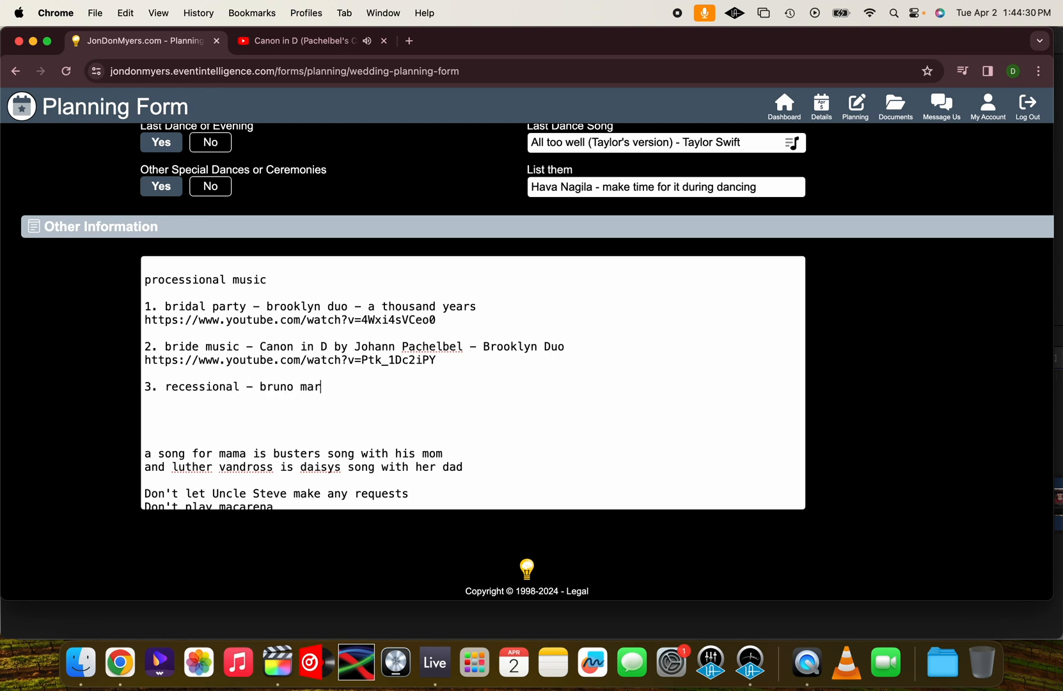
type("s - just thw")
key("BackSpace")
key("BackSpace")
type("he way you are")
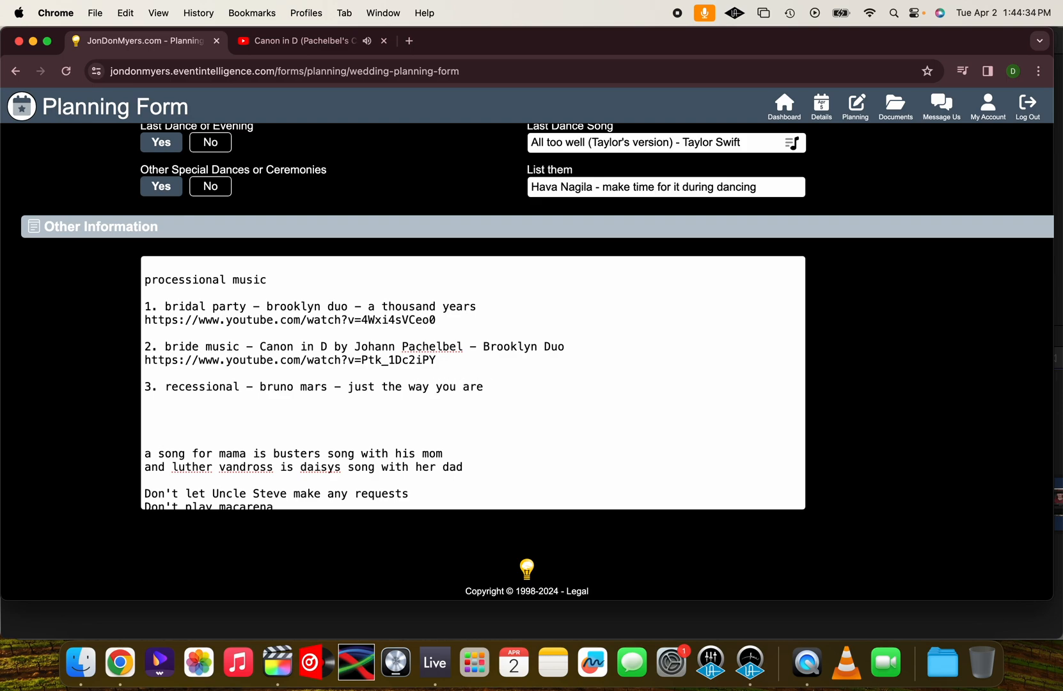
Fill in processional line 2 in Other Information with the second couple's first names followed by "- bruno mars -"
scroll(462, 312, "up", 20)
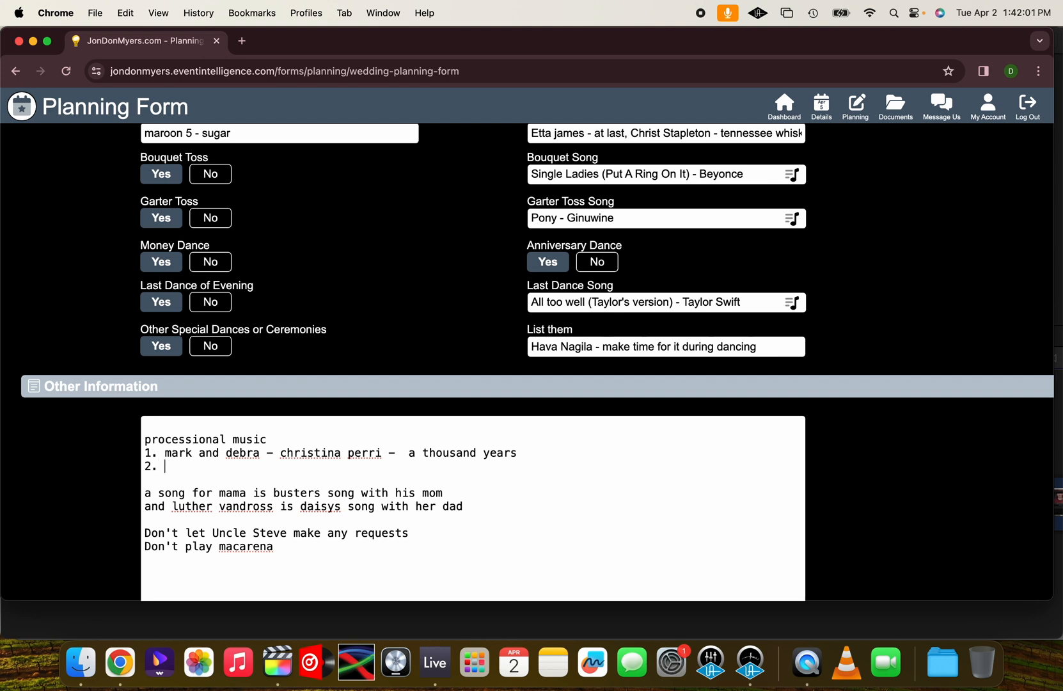
type("and steve - bruno mars -")
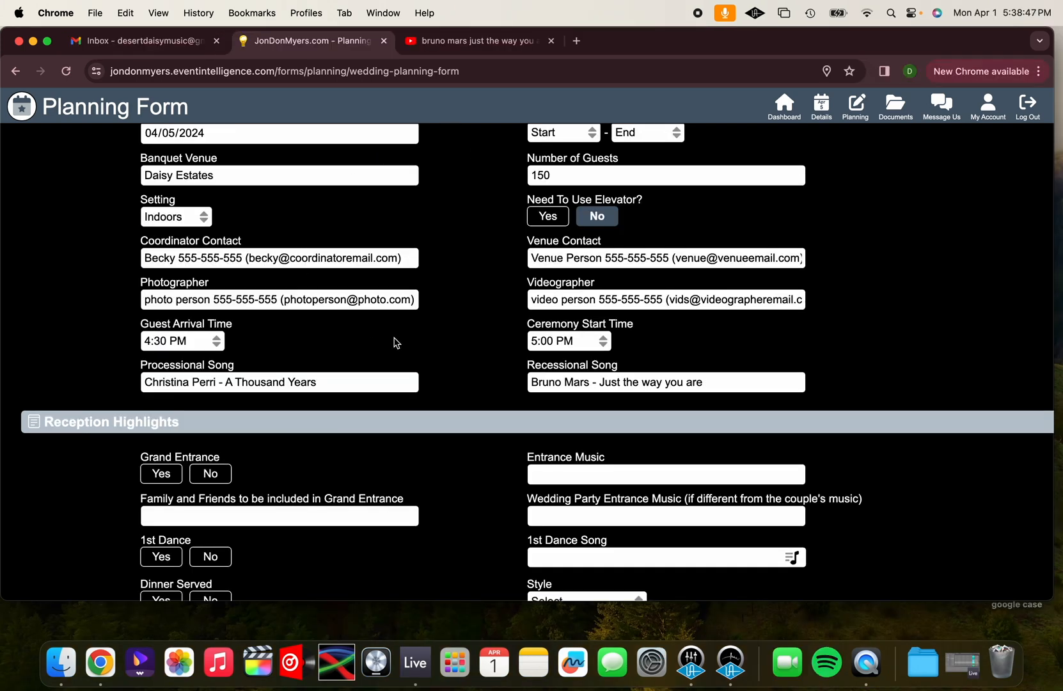
Set Grand Entrance to Yes and enter "Jennifer lopez - let's get loud" as the Entrance Music
scroll(395, 343, "down", 5)
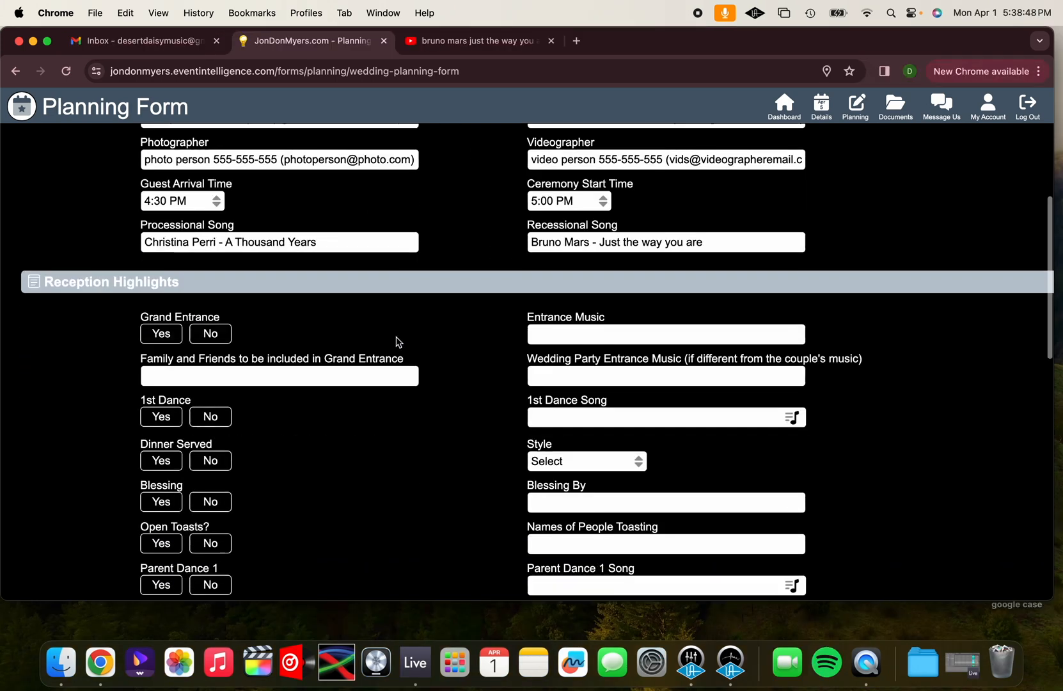
scroll(397, 342, "down", 2)
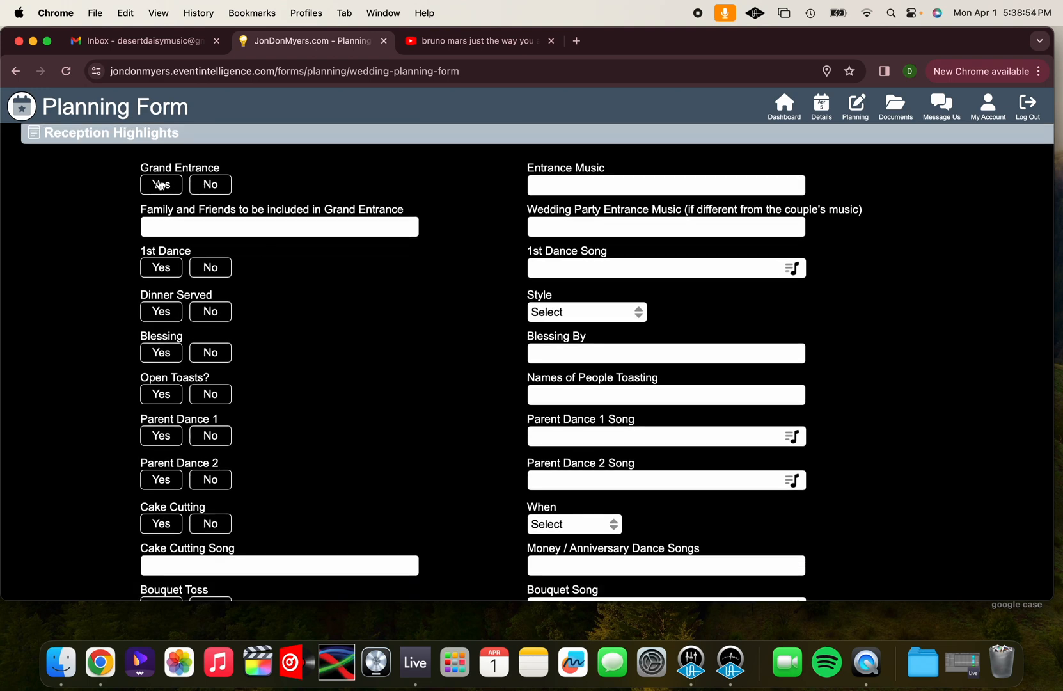
left_click(160, 185)
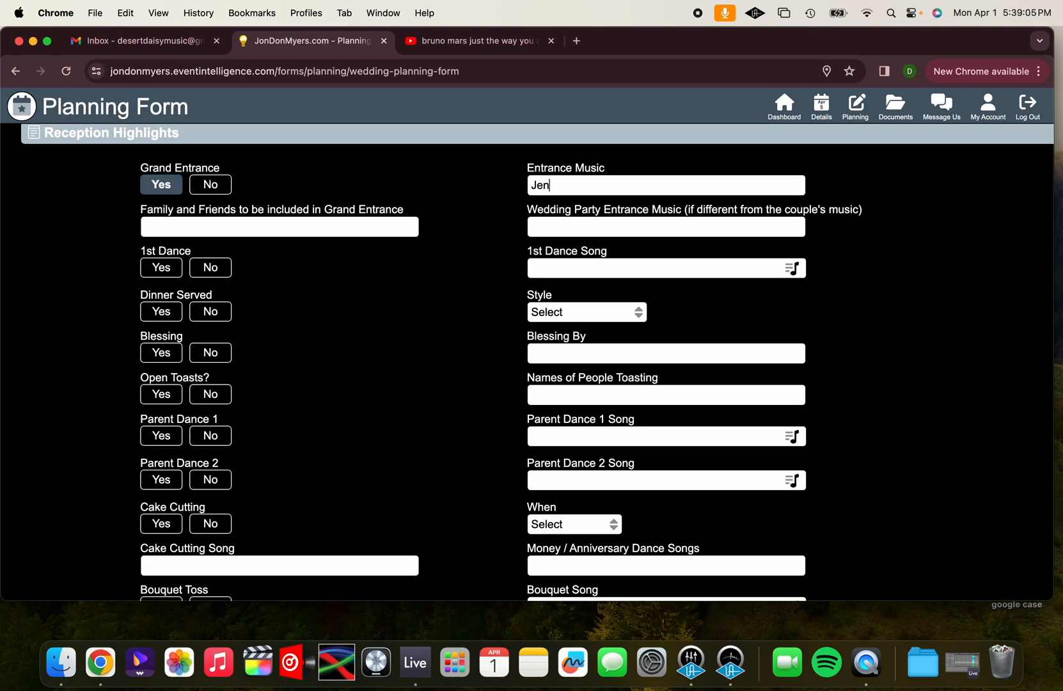
type("fer lopez - let's ge ")
type(" loud")
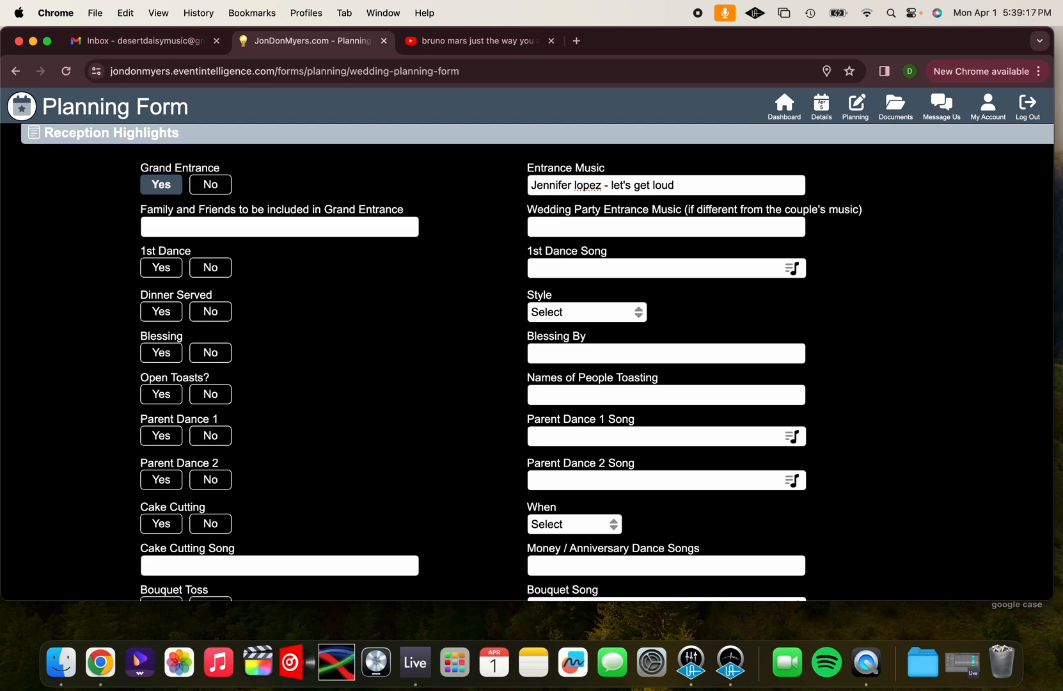
Enter "Yes, I'll send you a list as we get closer" for the family and friends included in the Grand Entrance
left_click(279, 226)
type("Yes,")
type(" I'll send you a list as we ge")
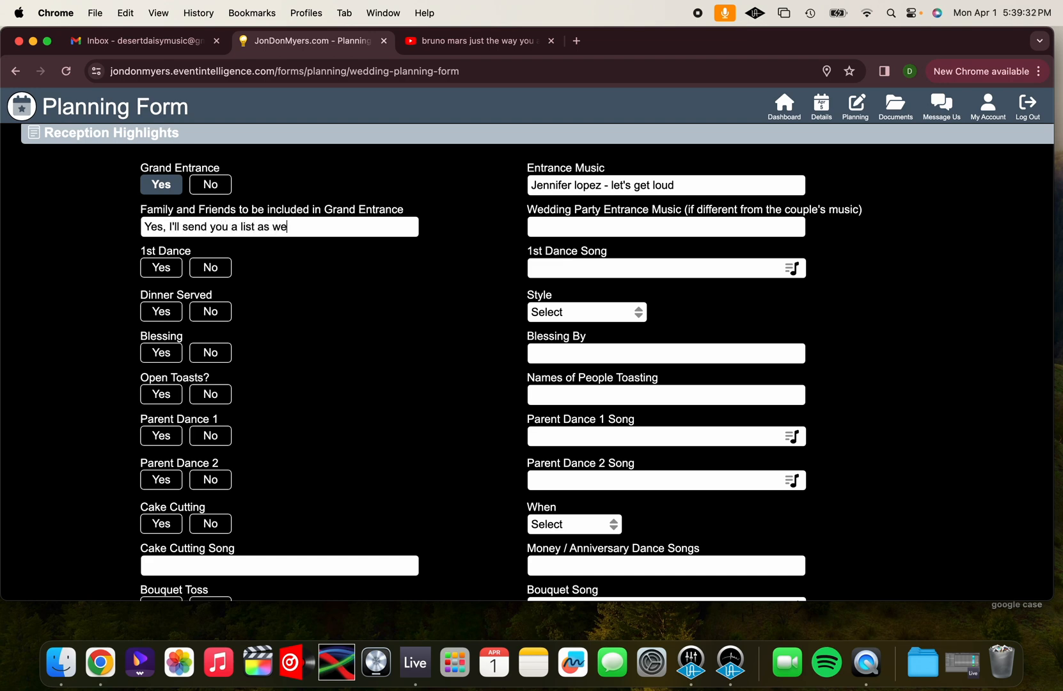
type("t closer")
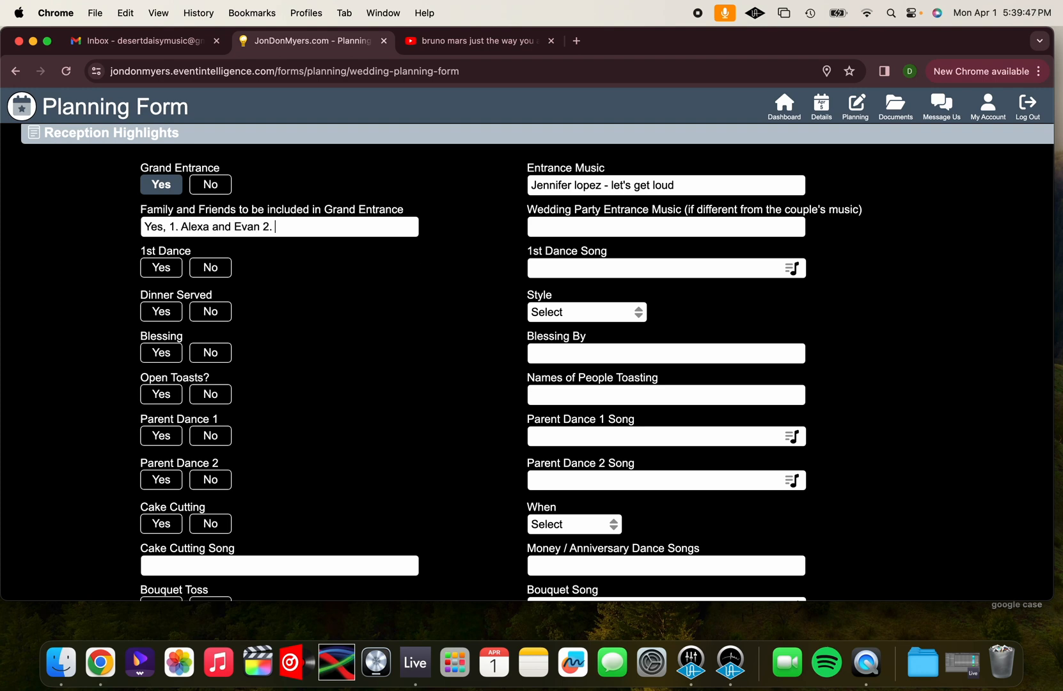
List numbered couples for the Grand Entrance, the first with "(game of thrones theme)", and enter "(see list)" as Wedding Party Entrance Music
type("Tara and Joel")
type("and evan ")
type("(gam")
type("e of thrones theme")
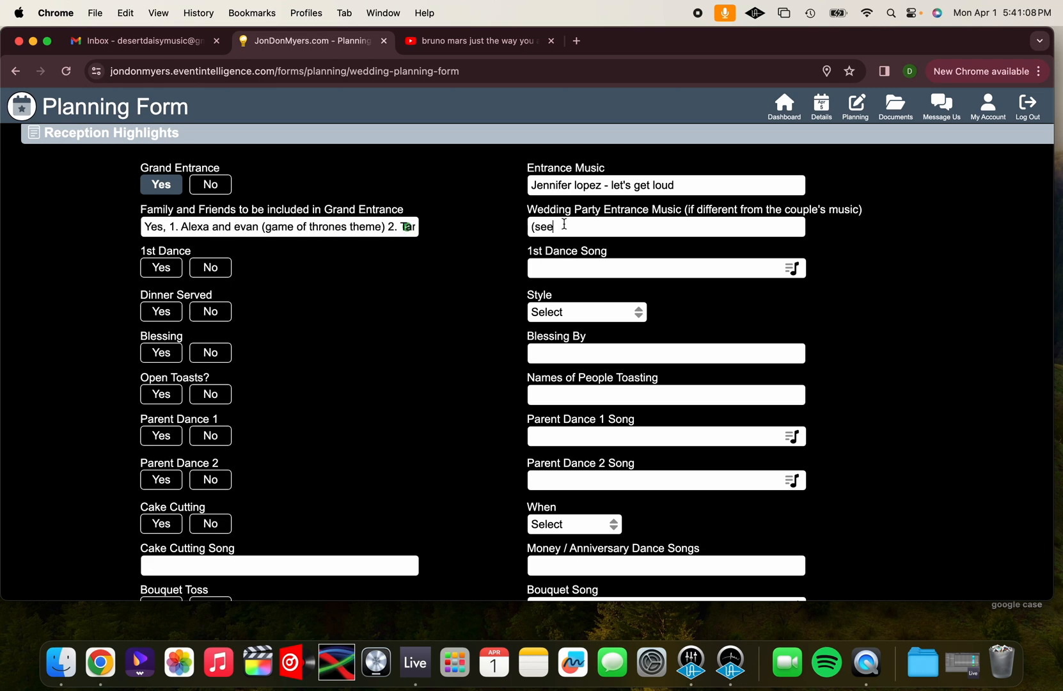
type("lis")
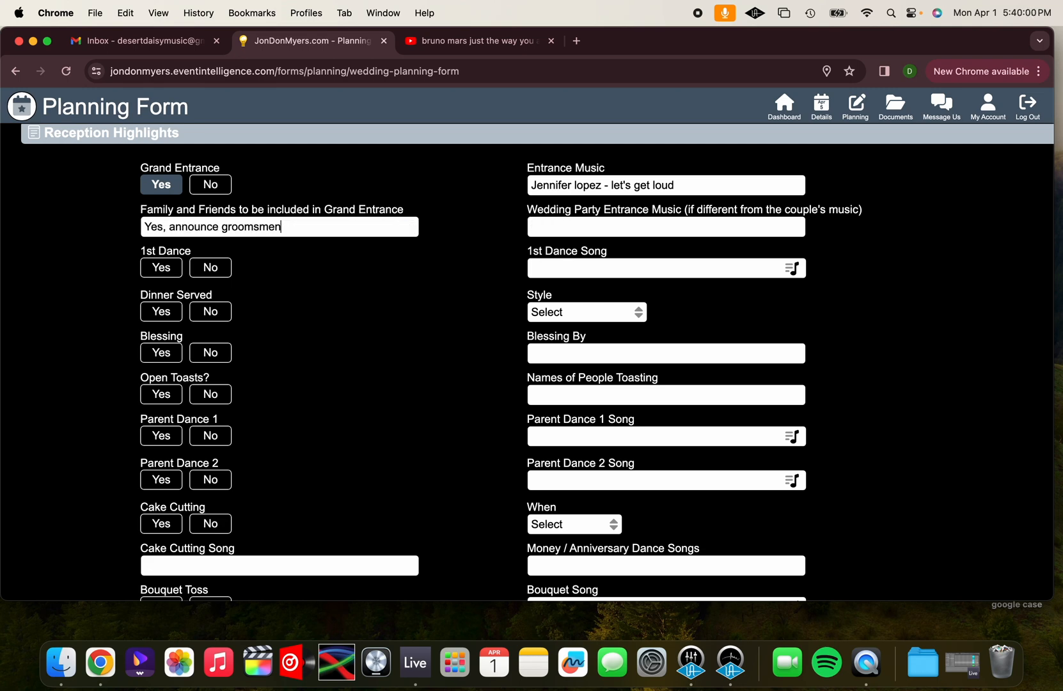
Try a Family and Friends entry that starts "Yes, announce groomsmen first and then" and continues with the bride's side
type("first and then bridesp")
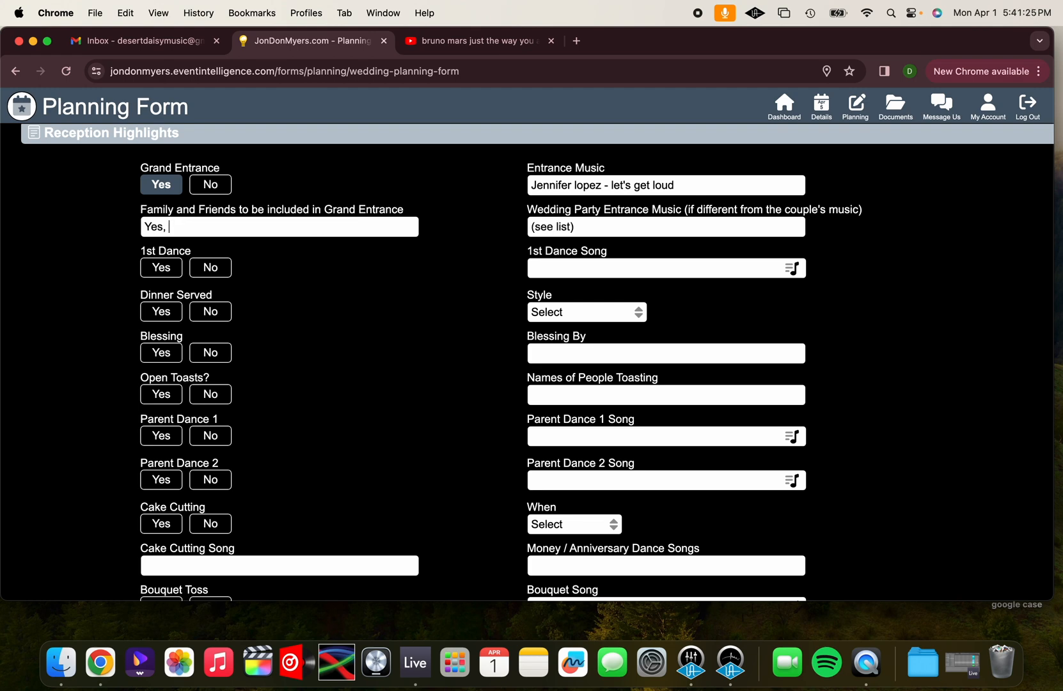
Set Family and Friends to "Yes, entire wedding party" and Wedding Party Entrance Music to "Black eyed peas - let's get it started"
type("entire wedding par")
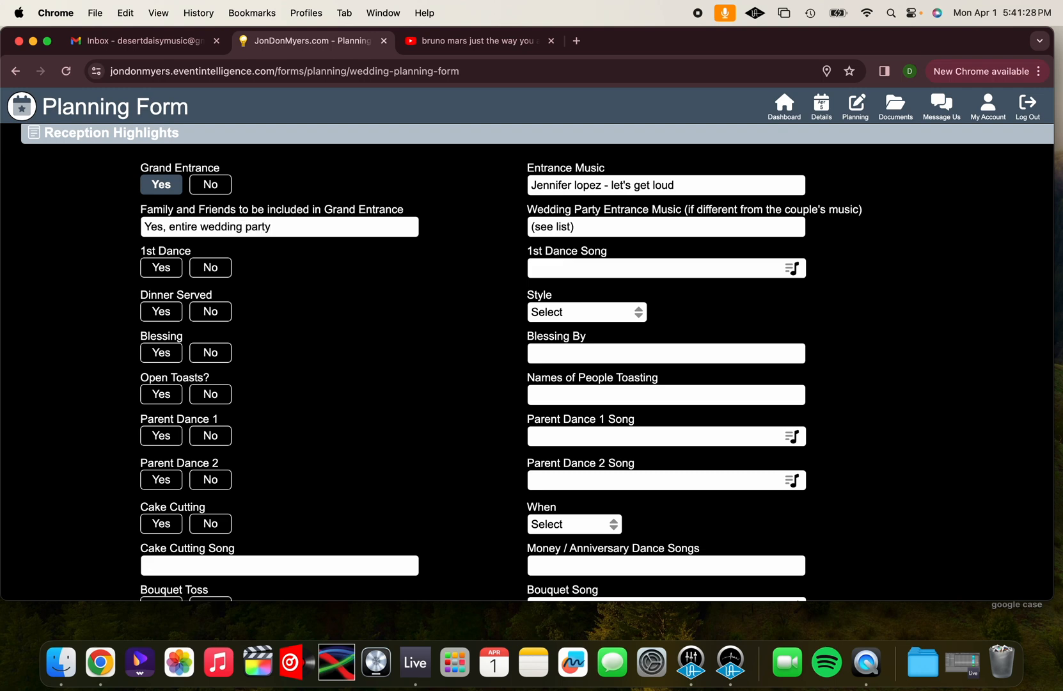
type("ty")
triple_click(561, 225)
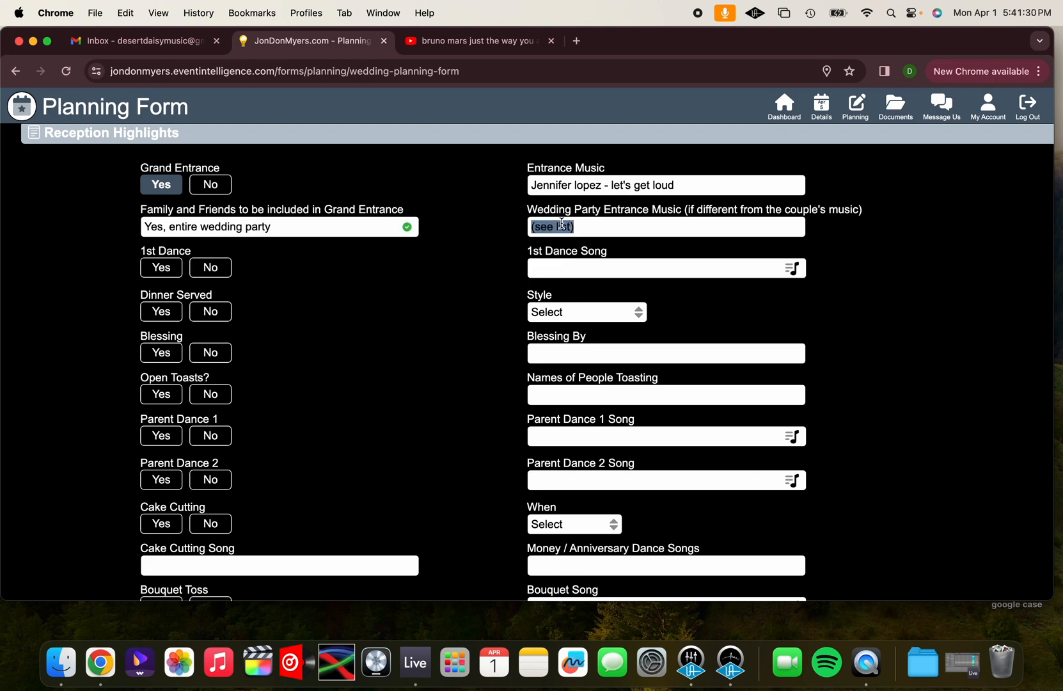
type("Black eyed peas -")
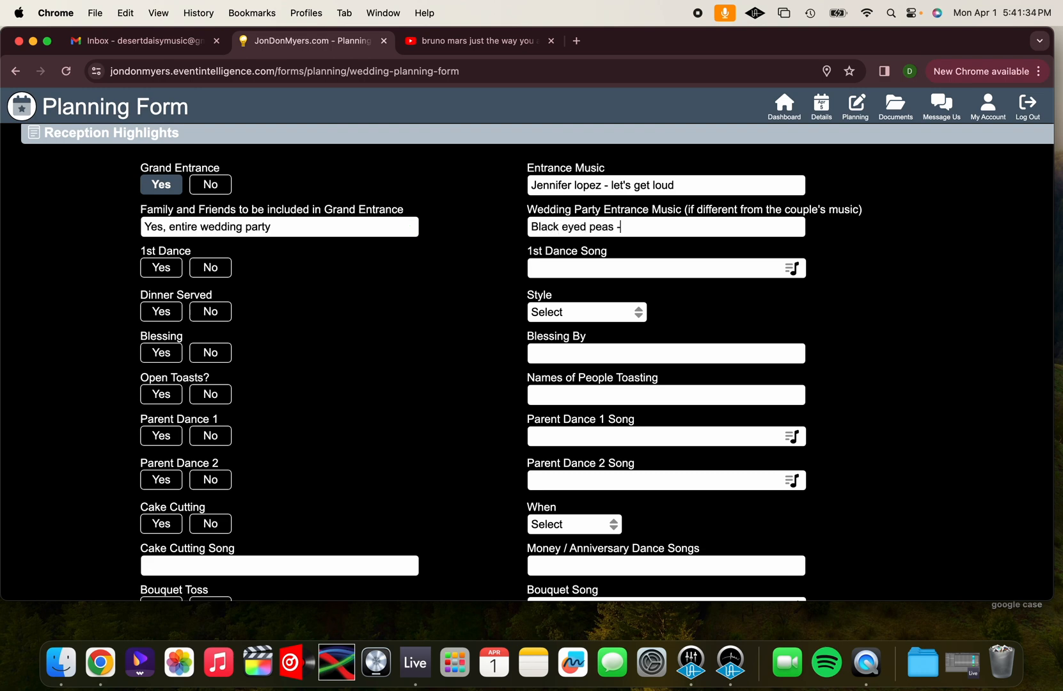
type(" let's get it started")
Replace both the Family and Friends and the Wedding Party Entrance Music entries with "none", keeping Grand Entrance set to Yes
scroll(335, 193, "up", 1)
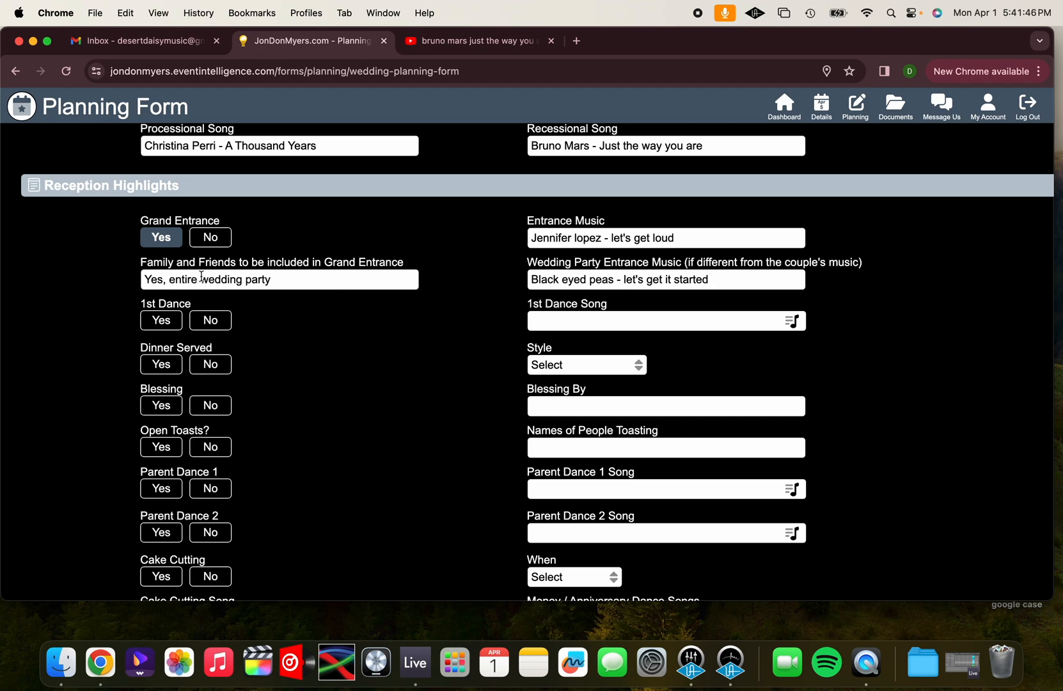
key("super+a")
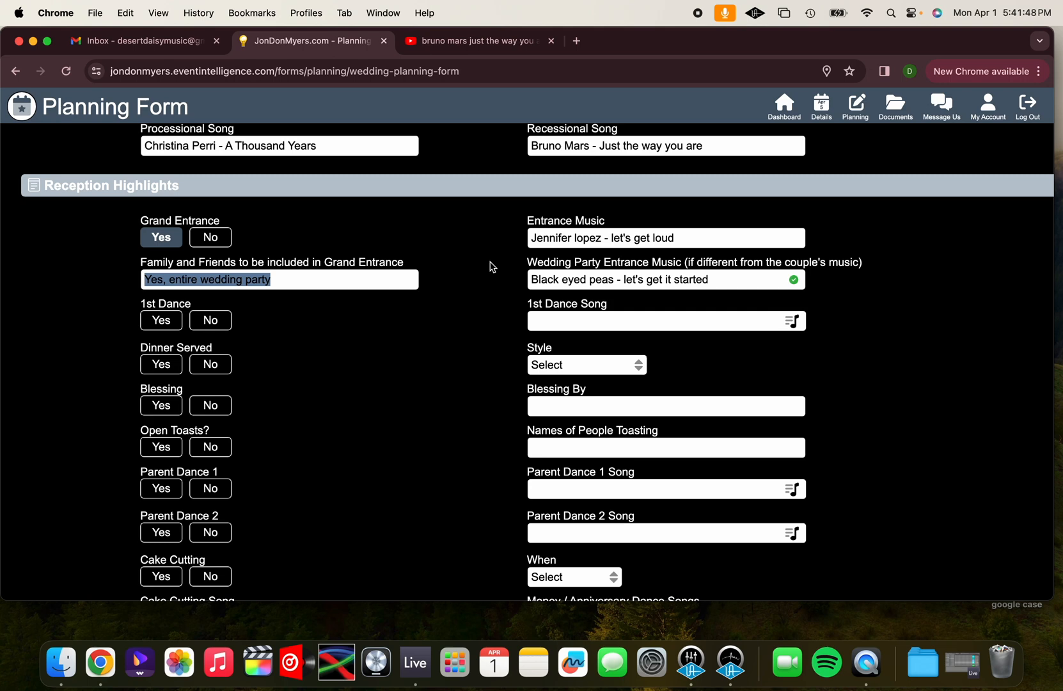
triple_click(588, 281)
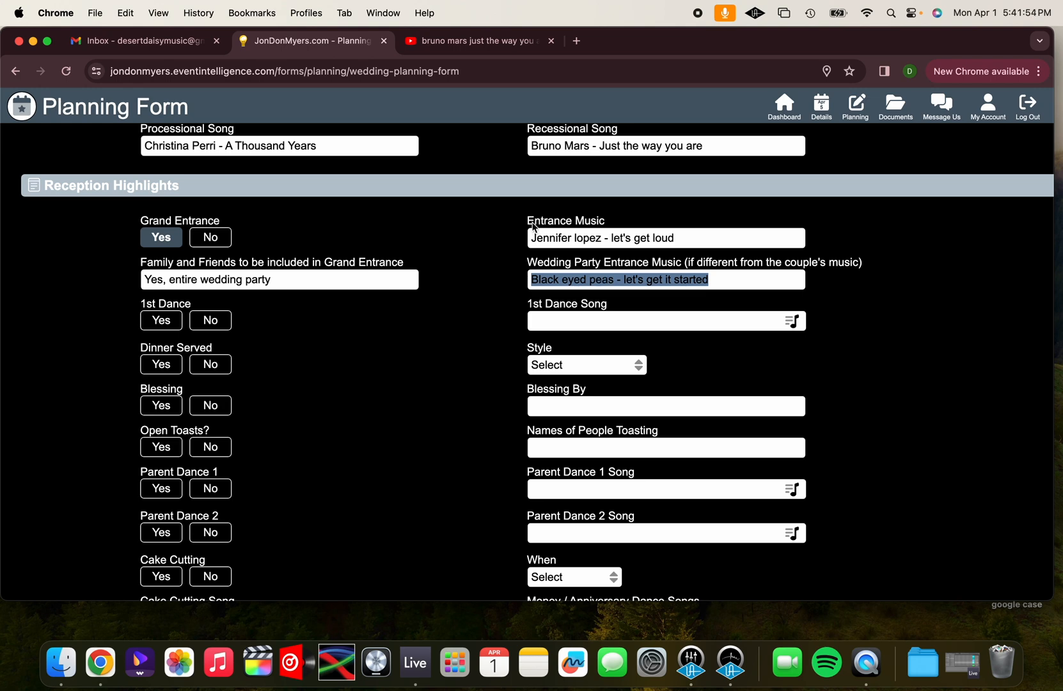
double_click(549, 238)
triple_click(550, 238)
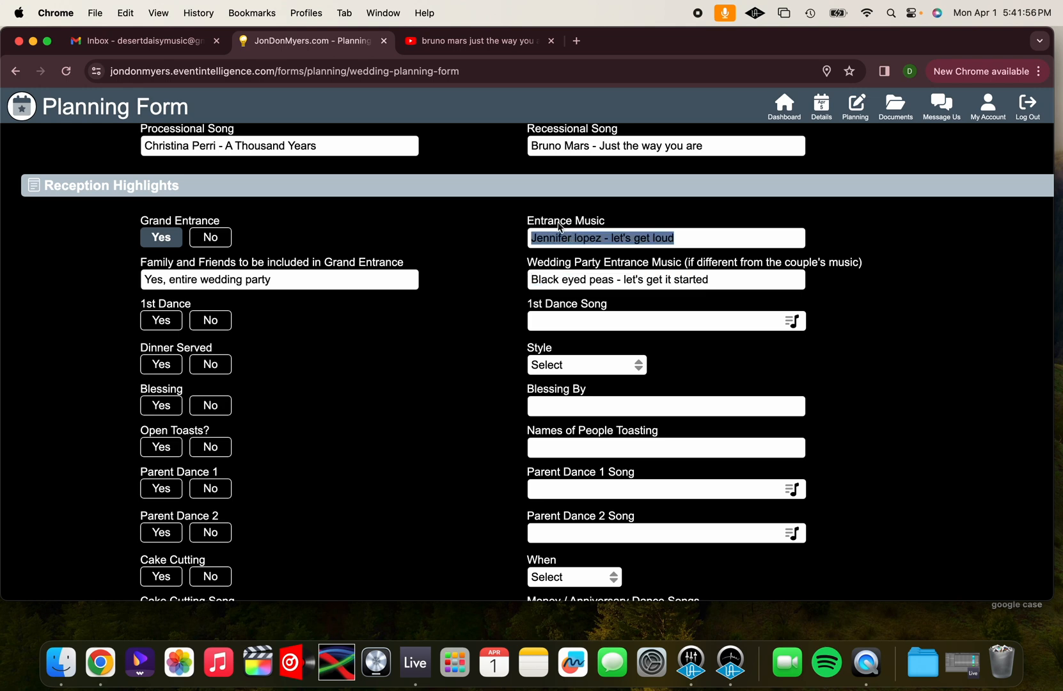
triple_click(555, 280)
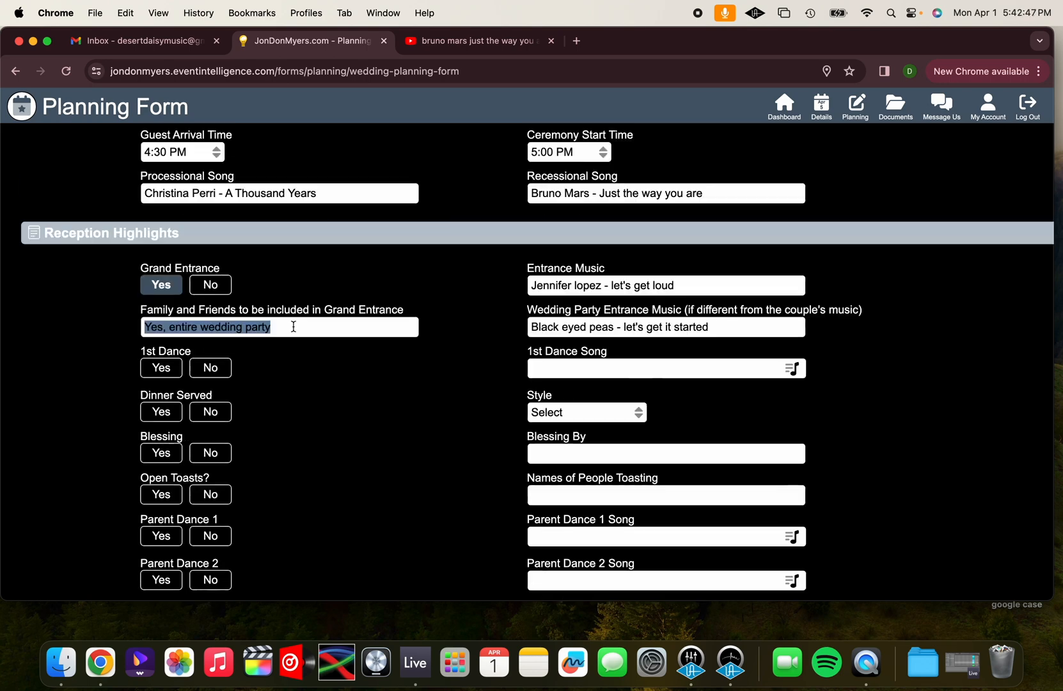
type("none")
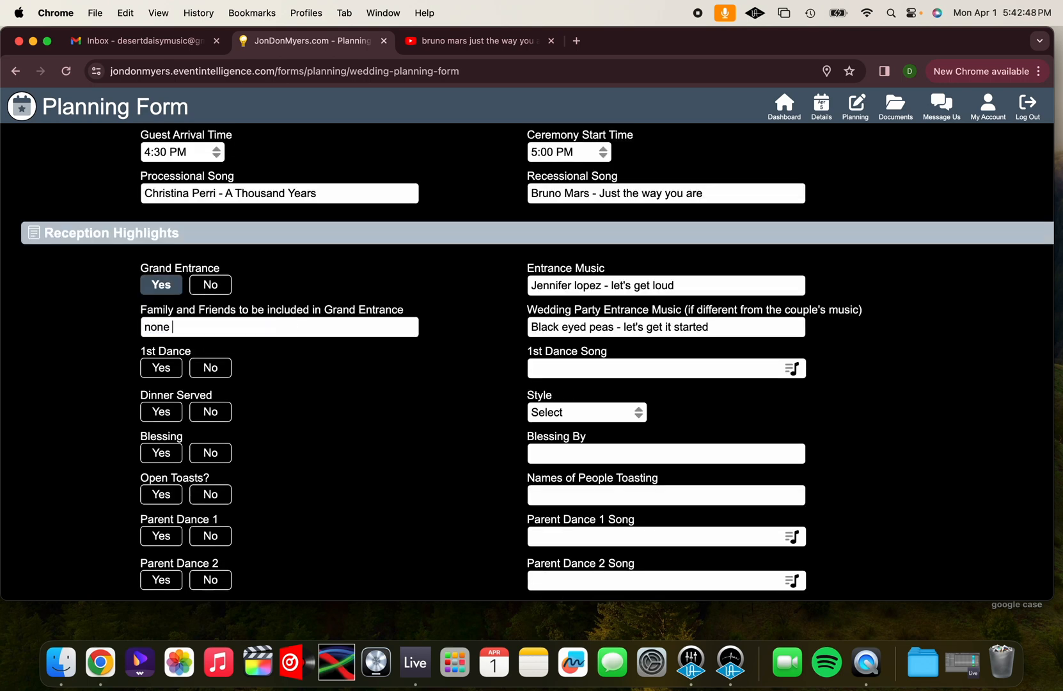
triple_click(573, 327)
type("none")
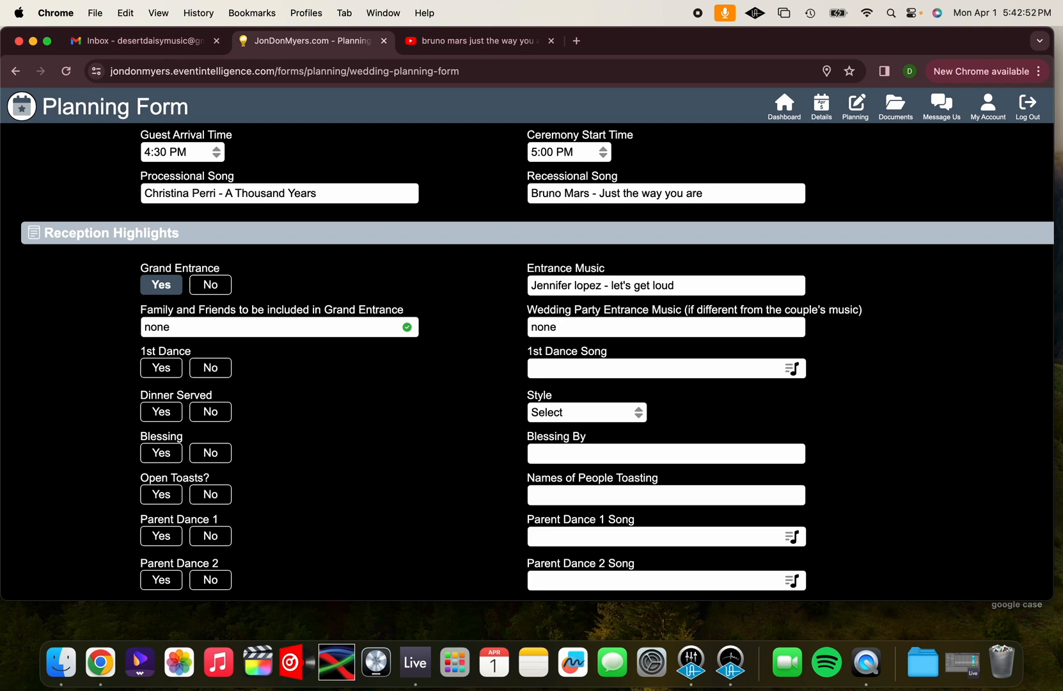
left_click(210, 289)
left_click(160, 287)
scroll(174, 248, "down", 5)
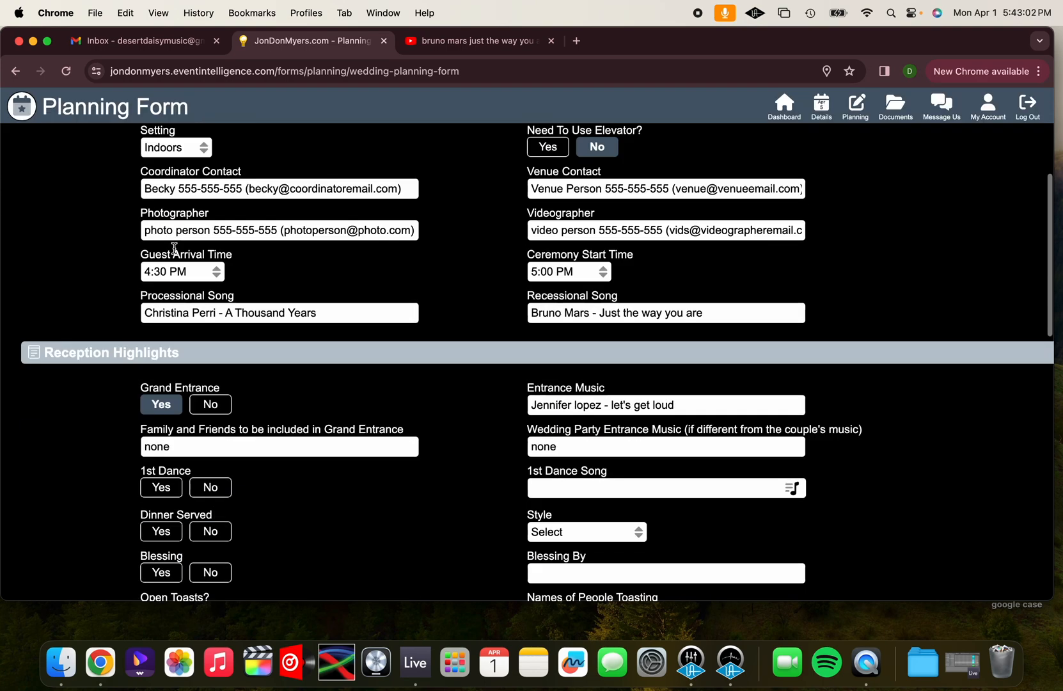
scroll(174, 248, "down", 3)
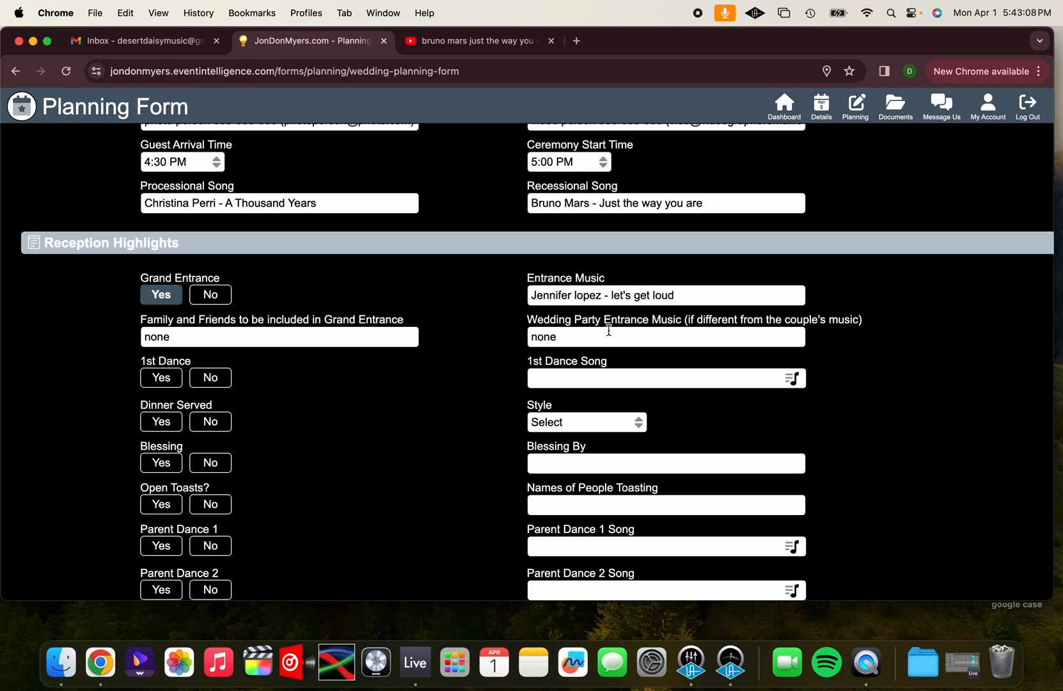
scroll(359, 411, "down", 5)
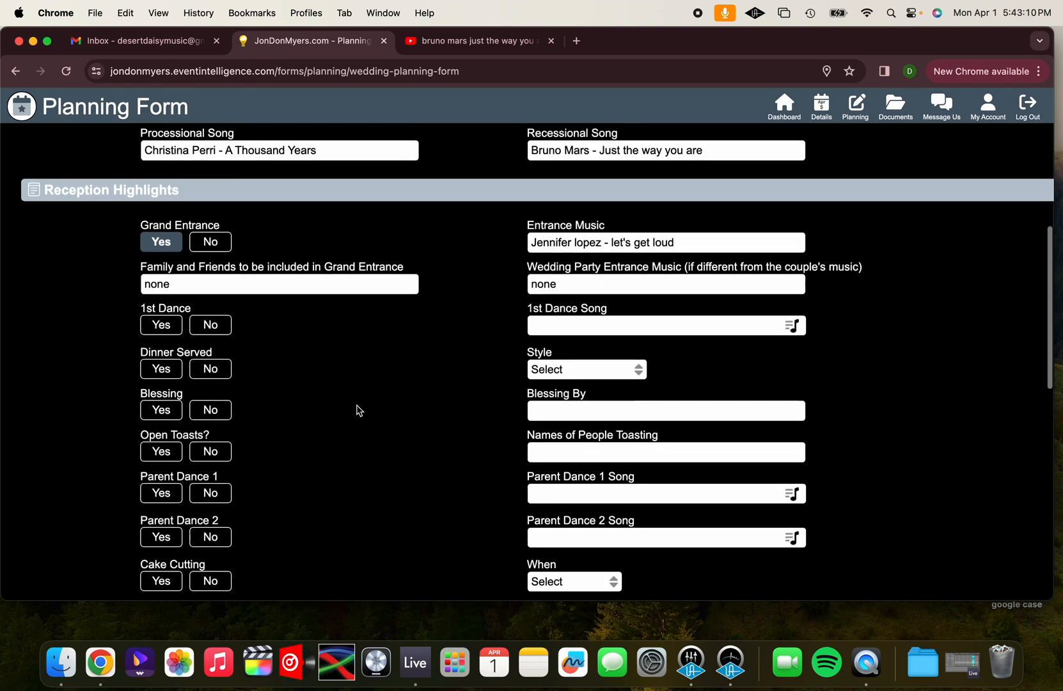
scroll(359, 410, "down", 2)
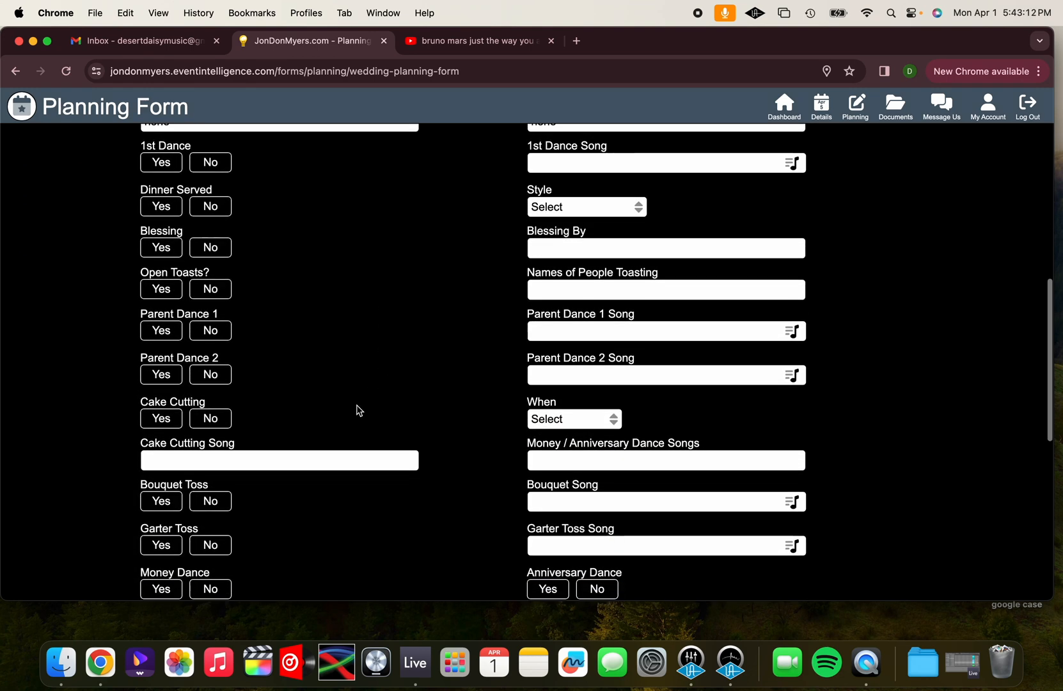
Set 1st Dance to Yes and browse the Top 200 list for the 1st Dance Song
left_click(161, 162)
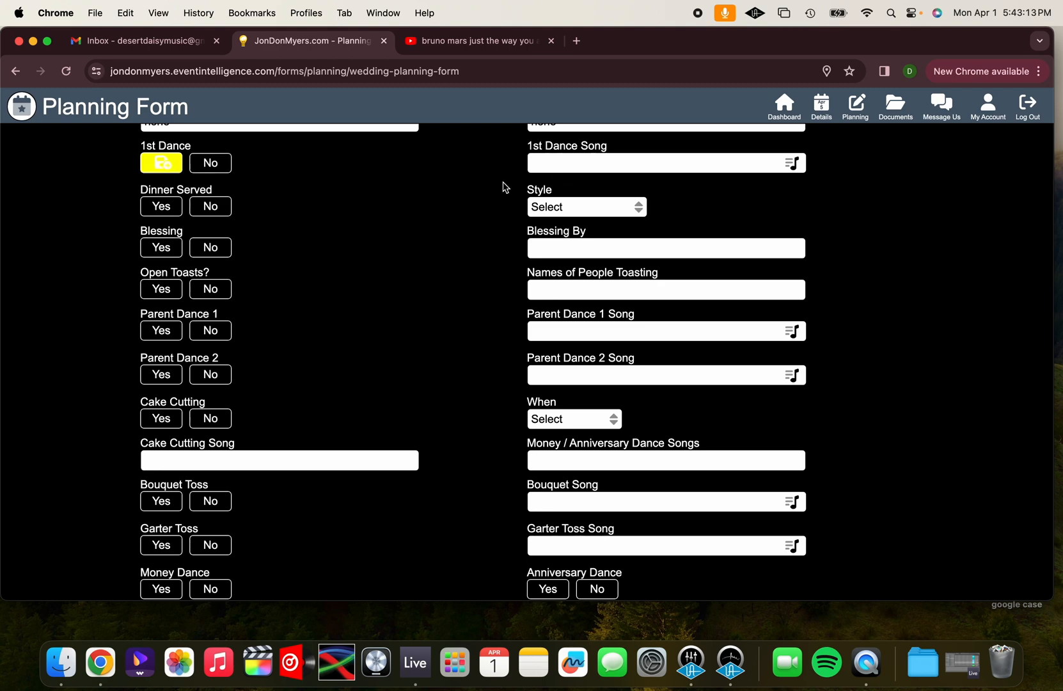
left_click(581, 162)
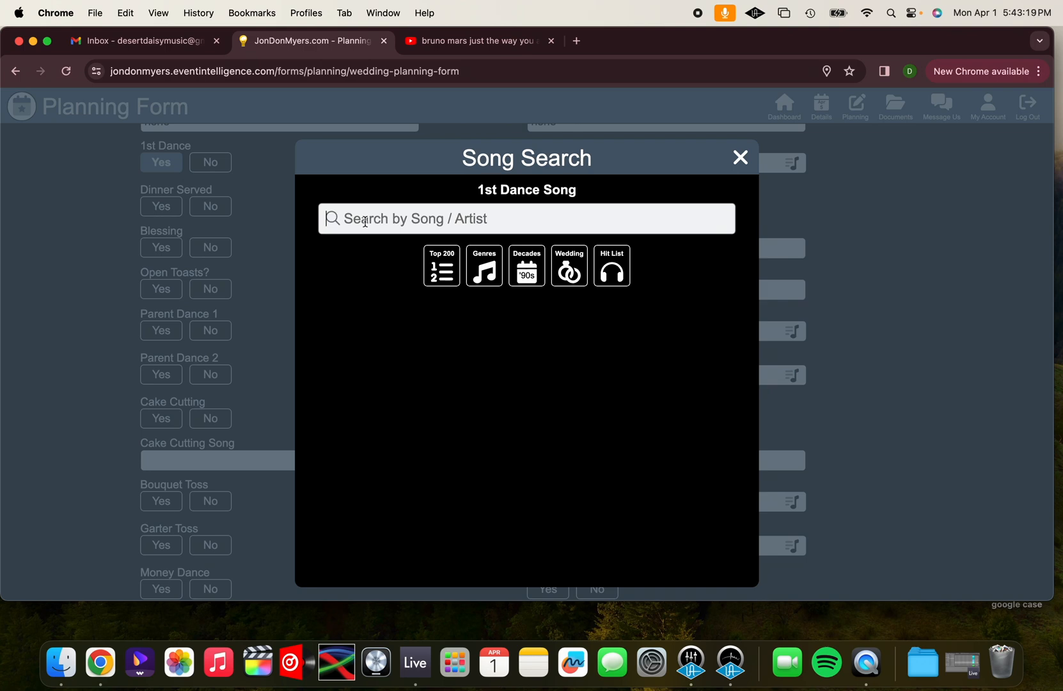
left_click(443, 268)
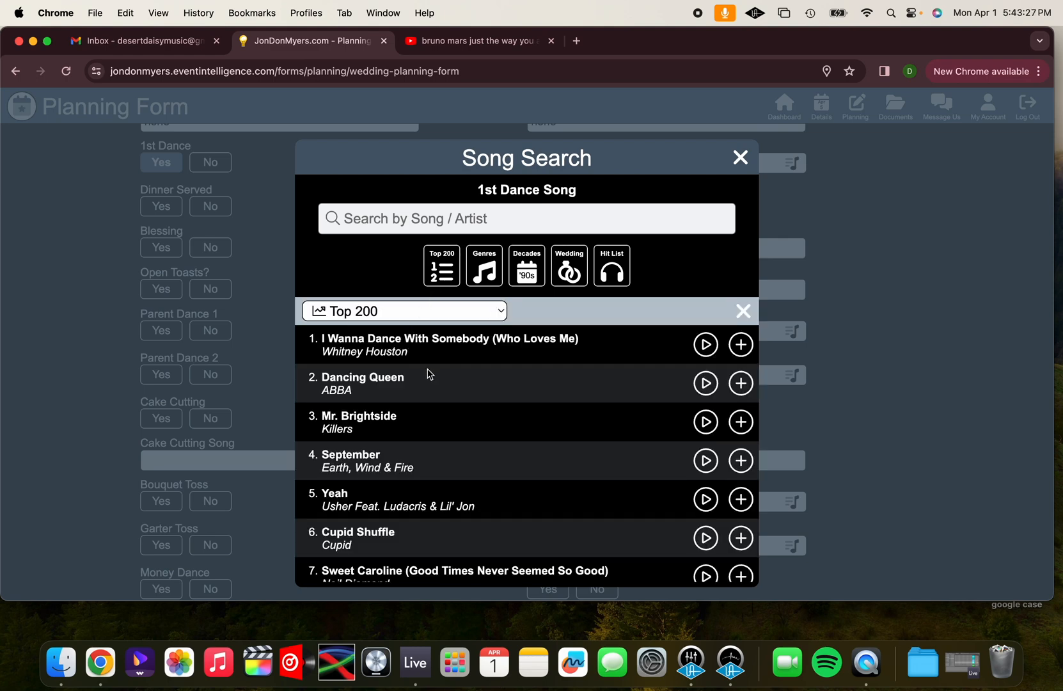
scroll(362, 531, "down", 15)
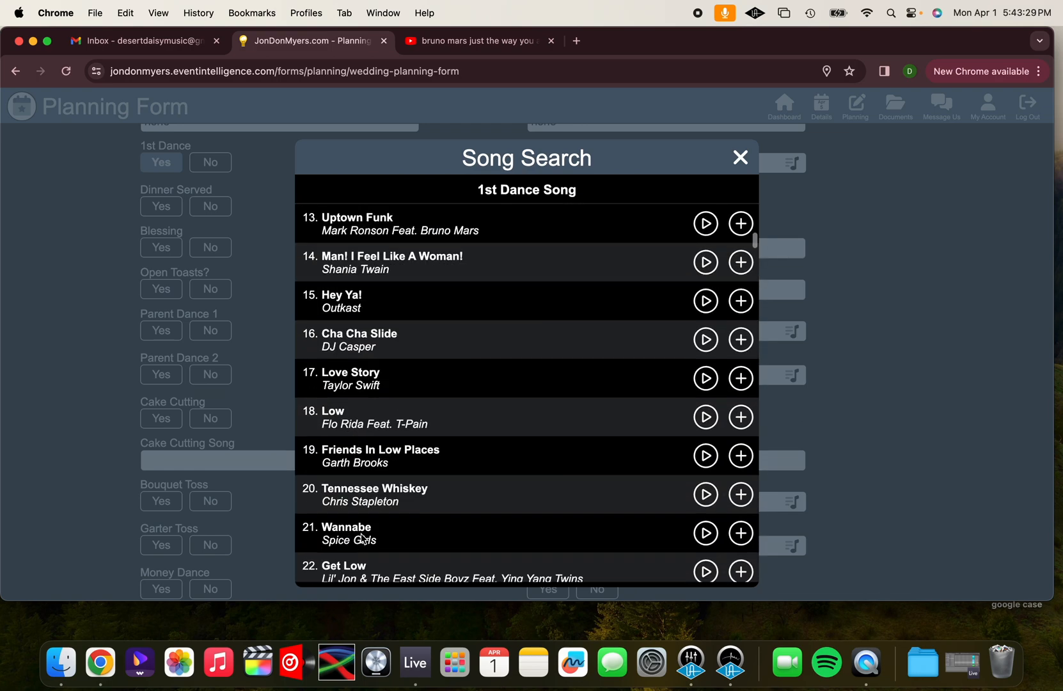
scroll(363, 537, "down", 18)
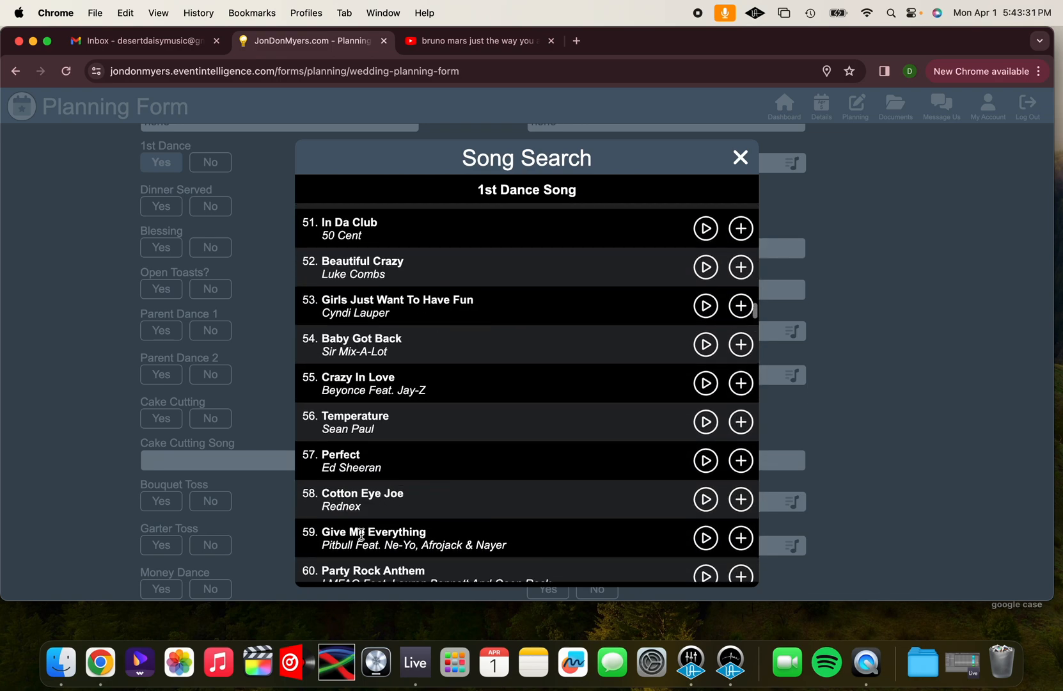
scroll(361, 532, "up", 20)
scroll(361, 532, "up", 3)
Choose "Until I Found You" by Stephen Sanchez from the First Dance wedding list as the 1st Dance Song
left_click(429, 297)
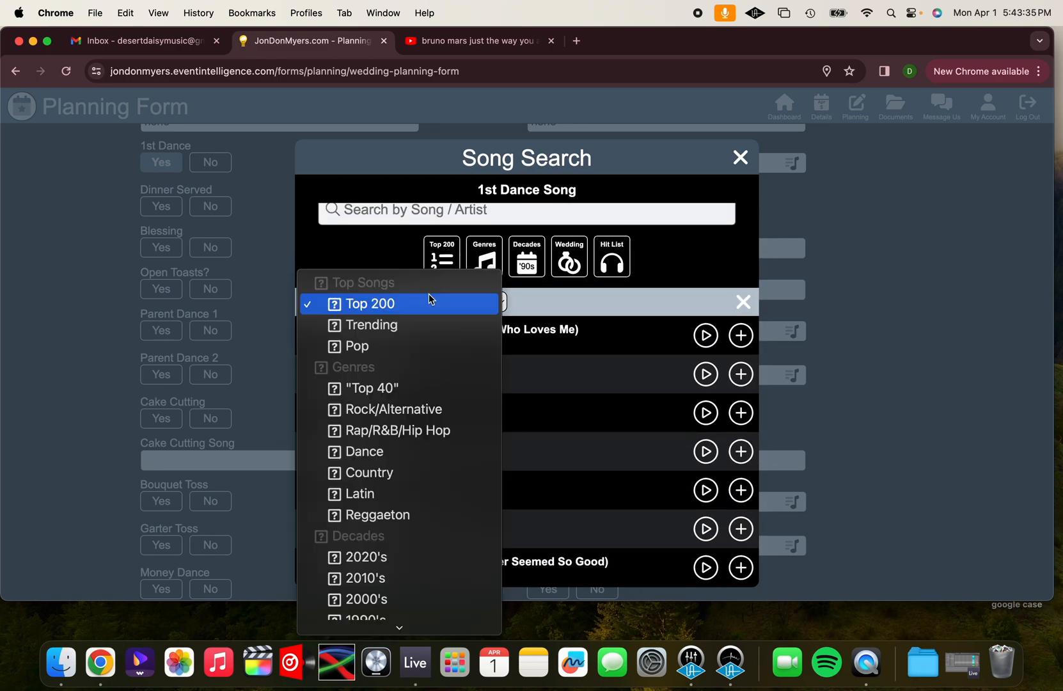
scroll(429, 301, "down", 8)
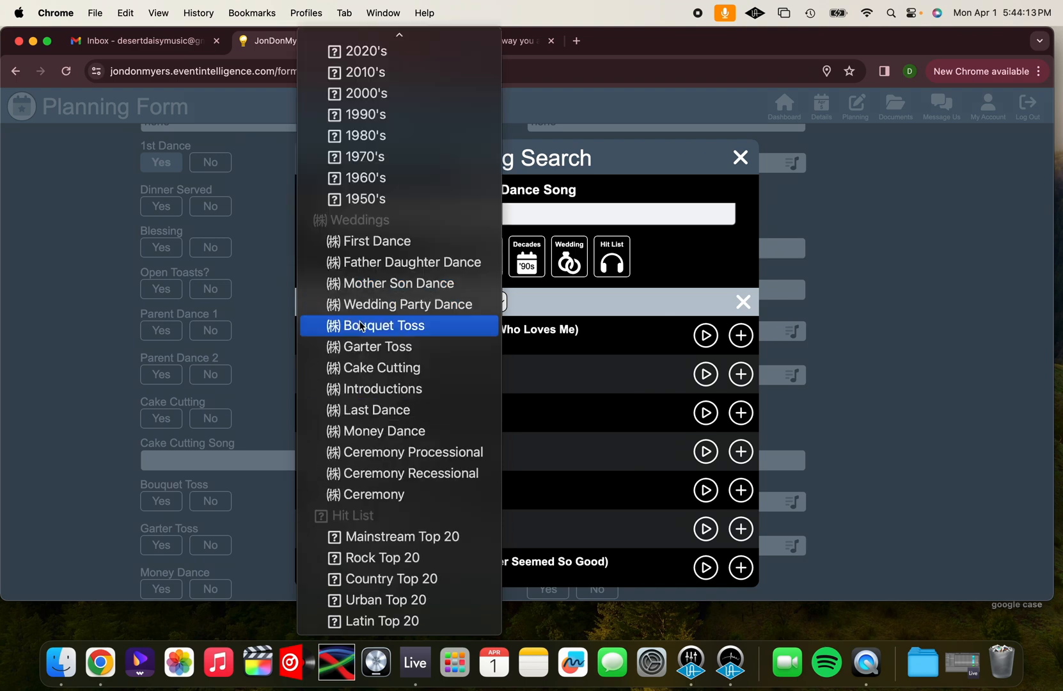
left_click(375, 242)
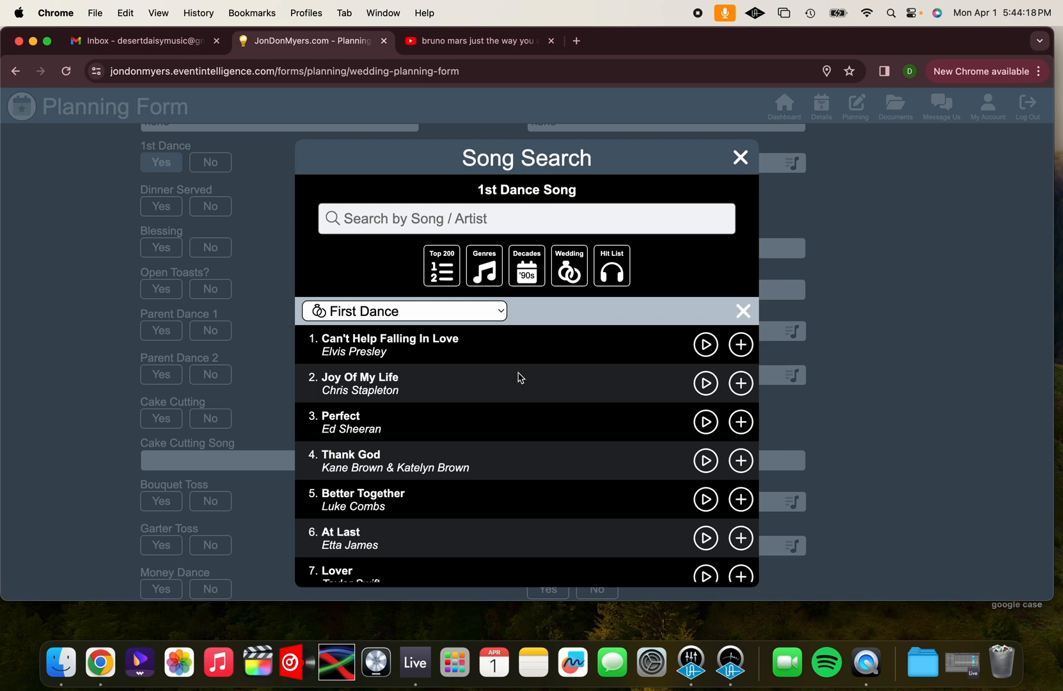
scroll(591, 415, "down", 3)
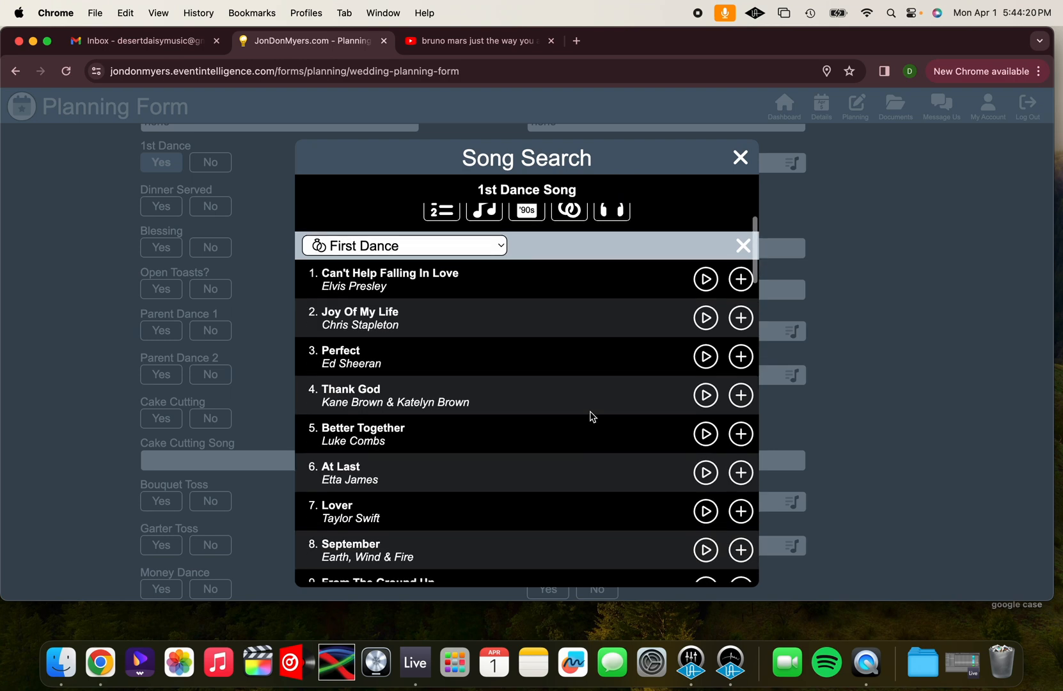
scroll(591, 415, "down", 1)
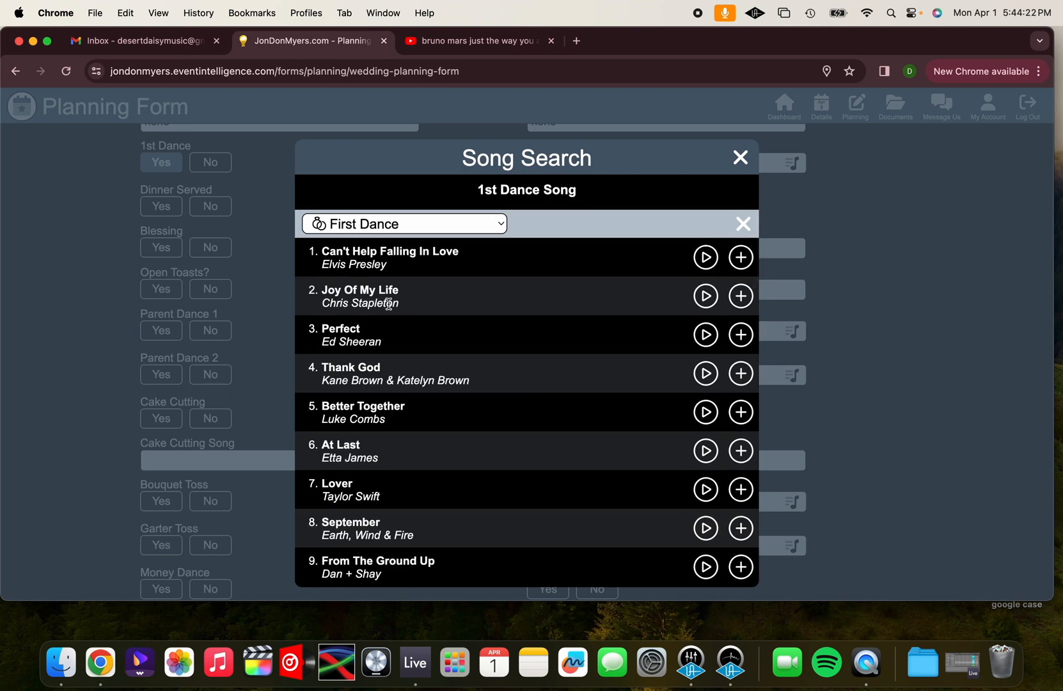
scroll(398, 375, "down", 2)
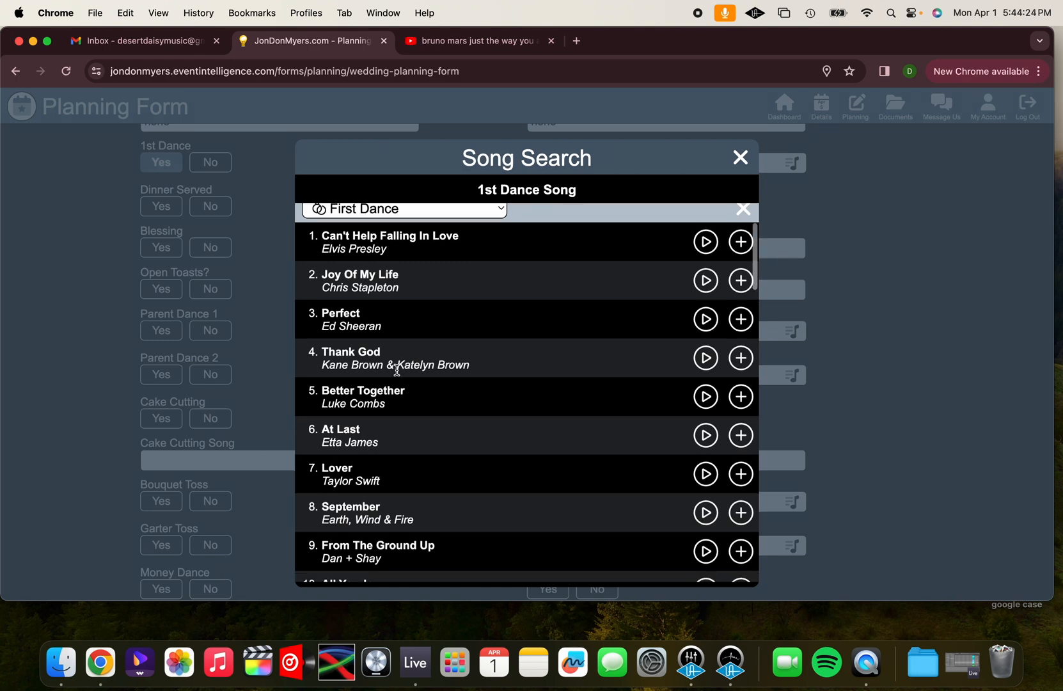
scroll(397, 375, "down", 2)
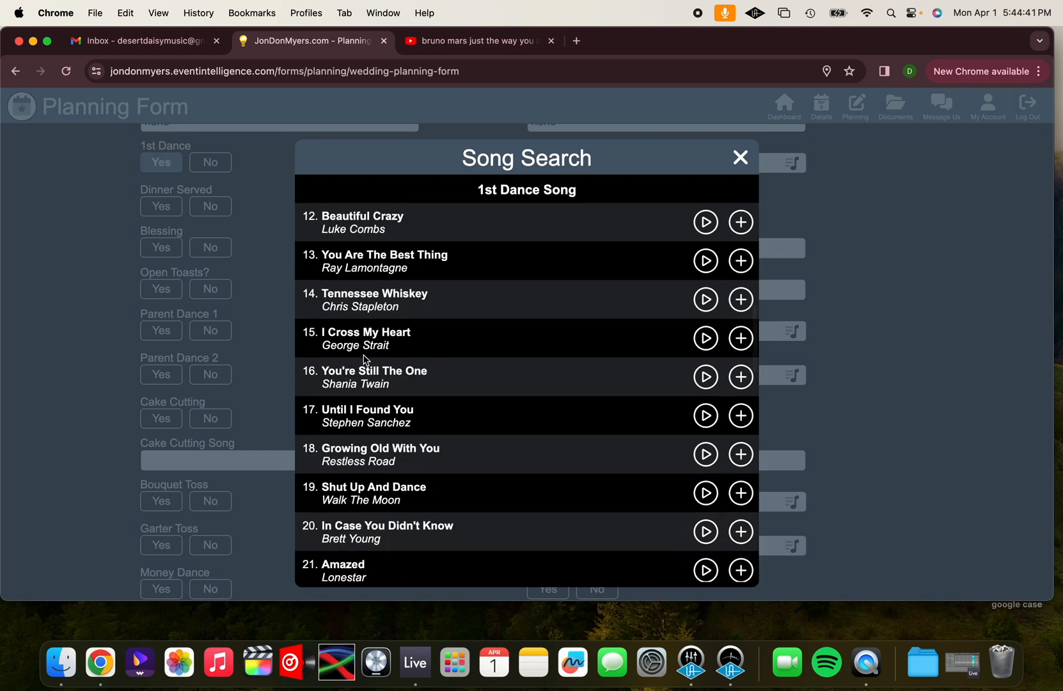
scroll(366, 361, "down", 2)
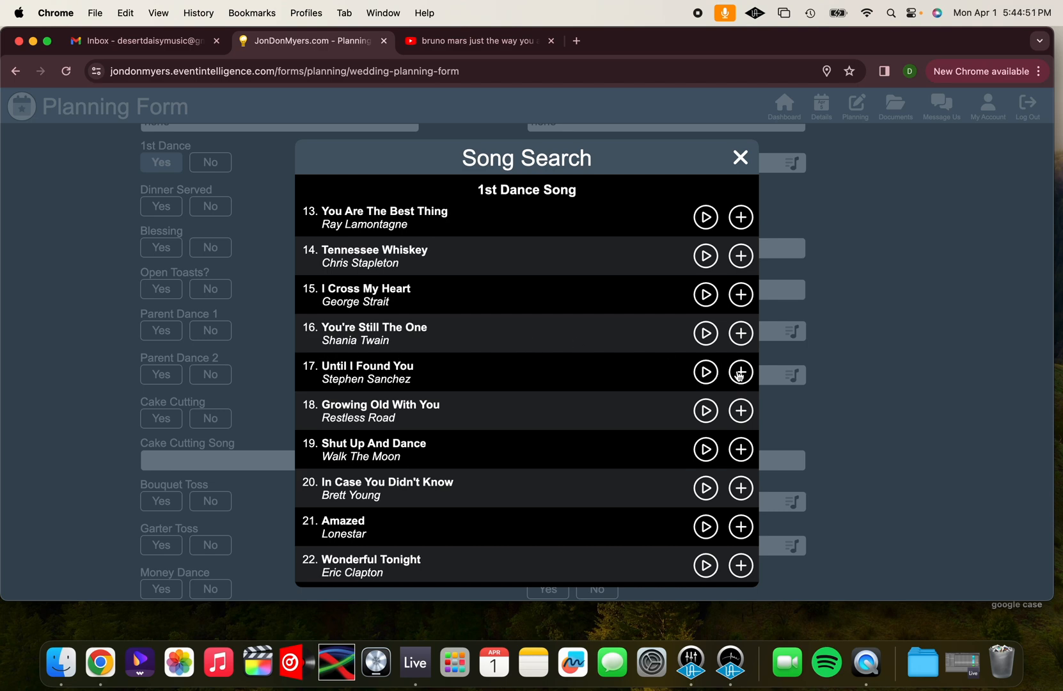
left_click(752, 401)
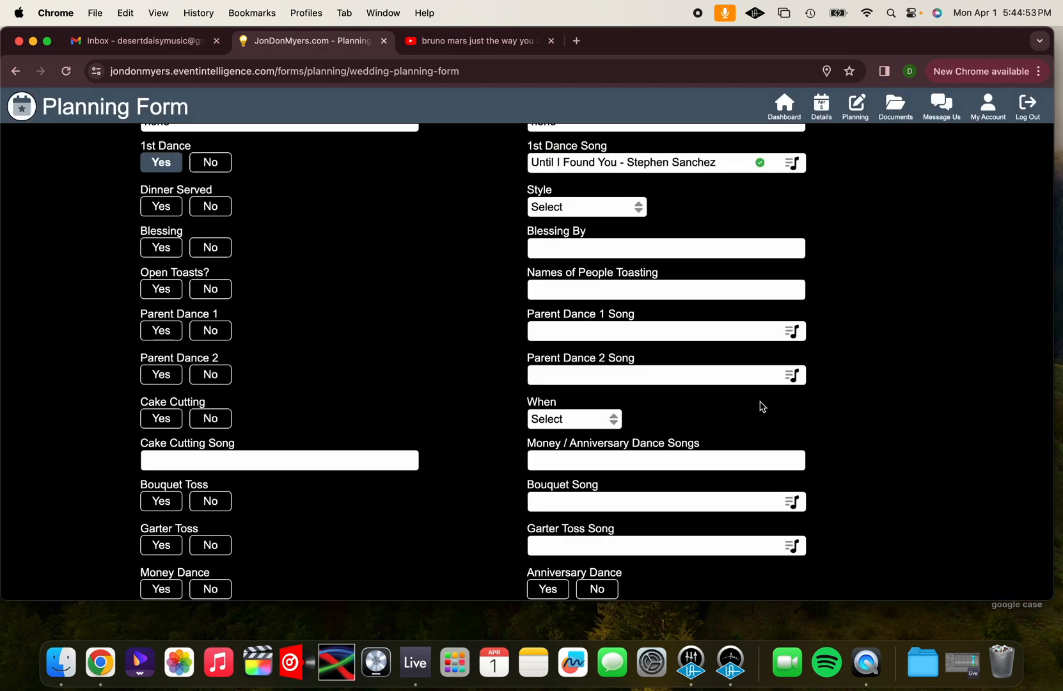
Search the song library for "backstreet boys the perfect fan" as a replacement 1st Dance Song
scroll(518, 325, "up", 2)
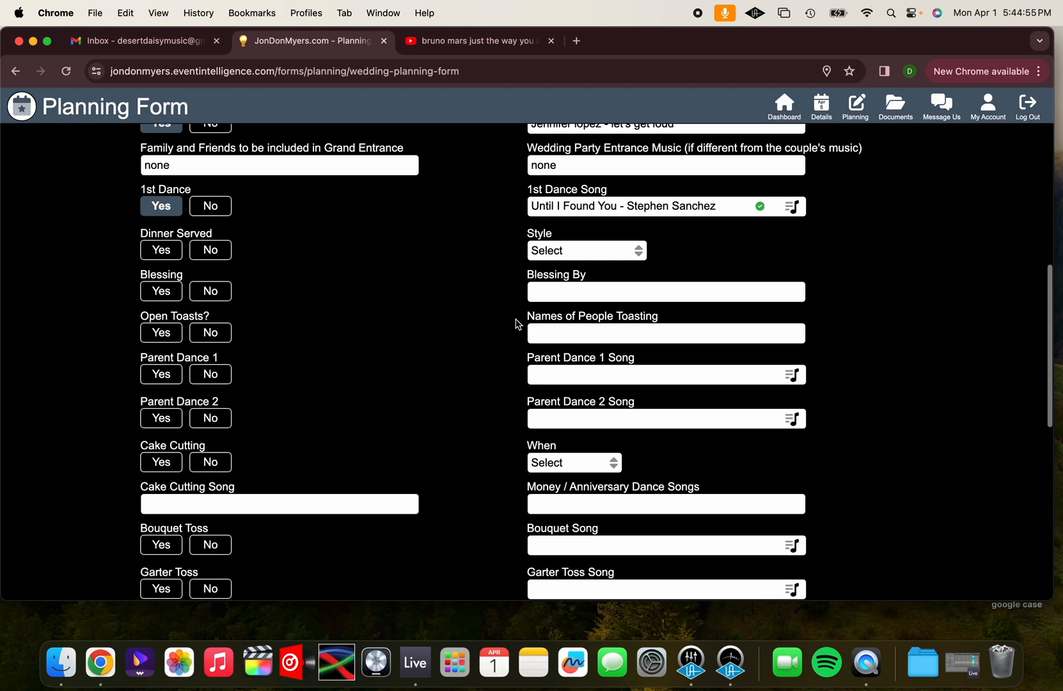
left_click(792, 206)
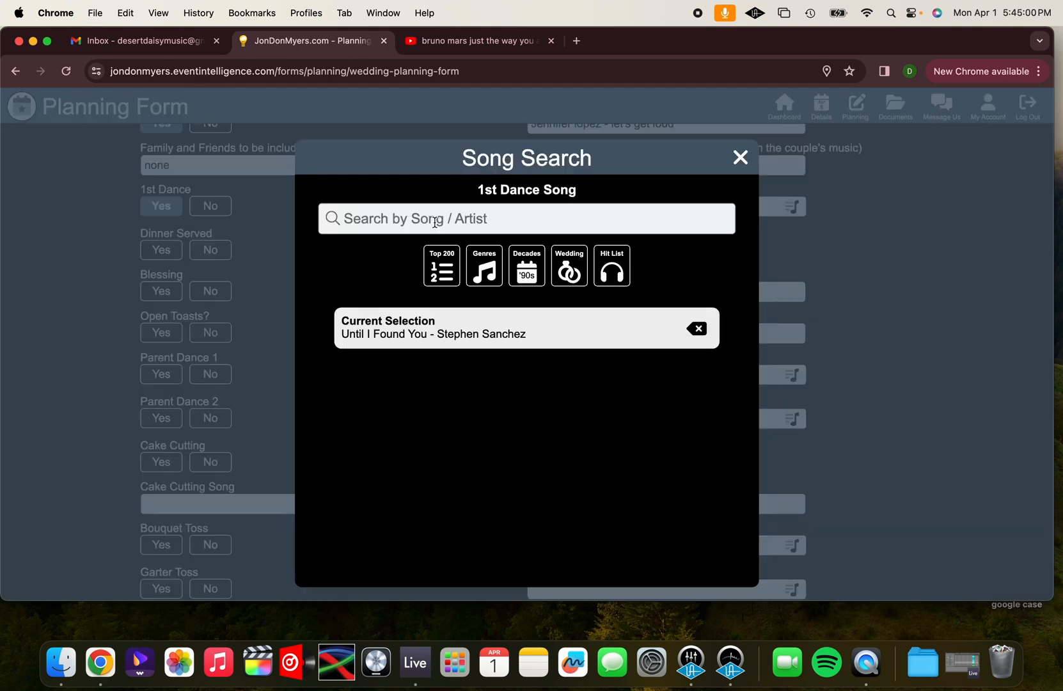
type("b")
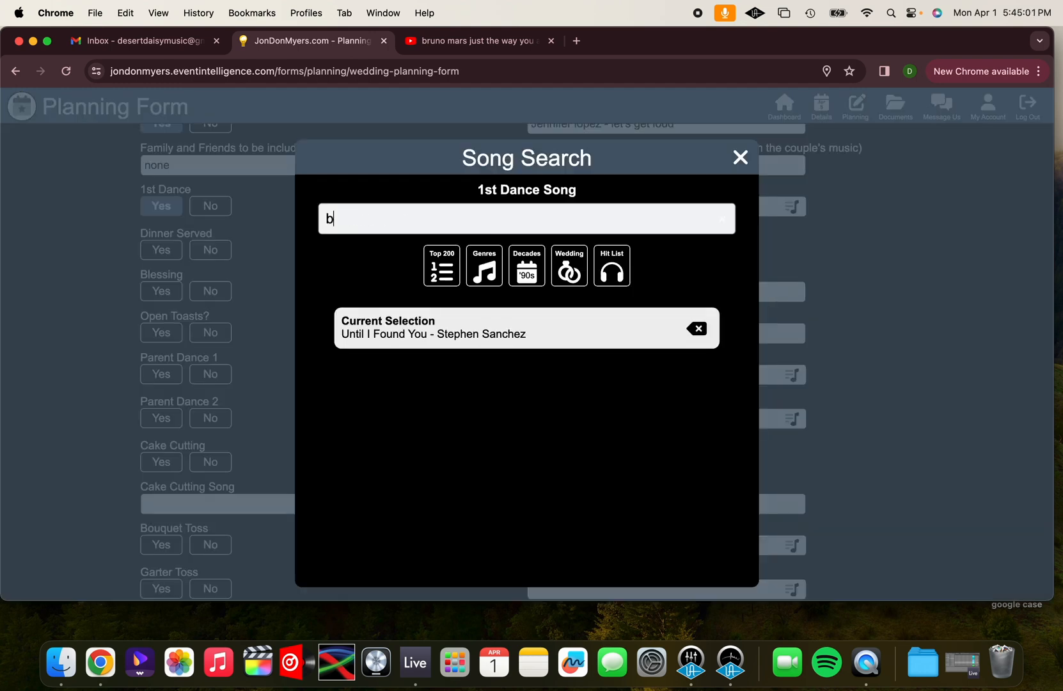
type("ackstreet boy")
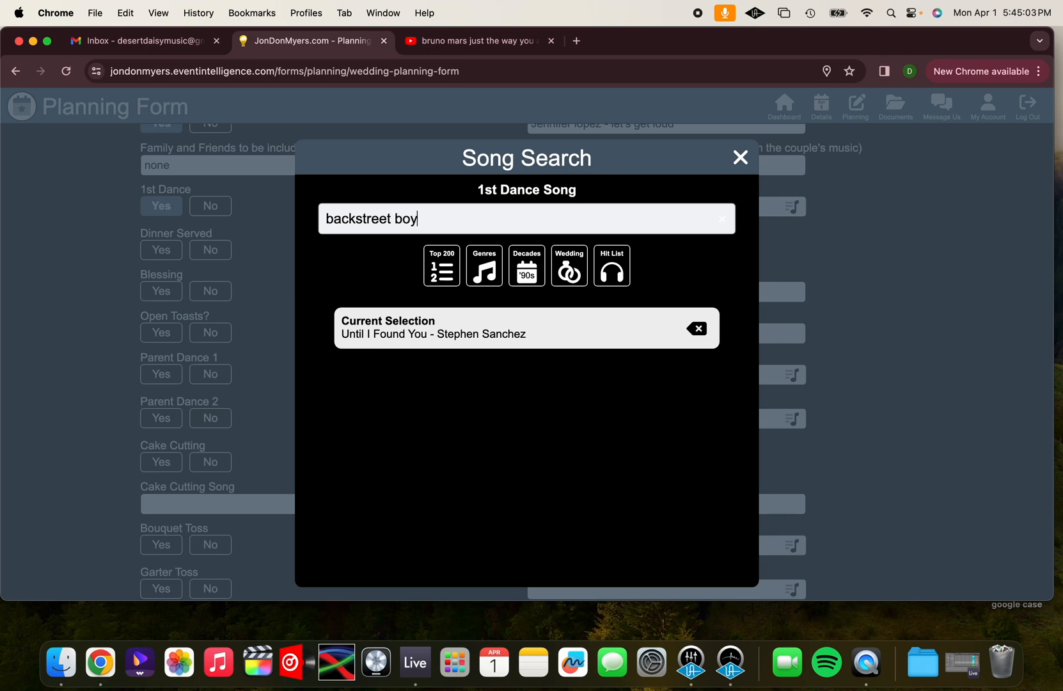
type("s the perfect fan")
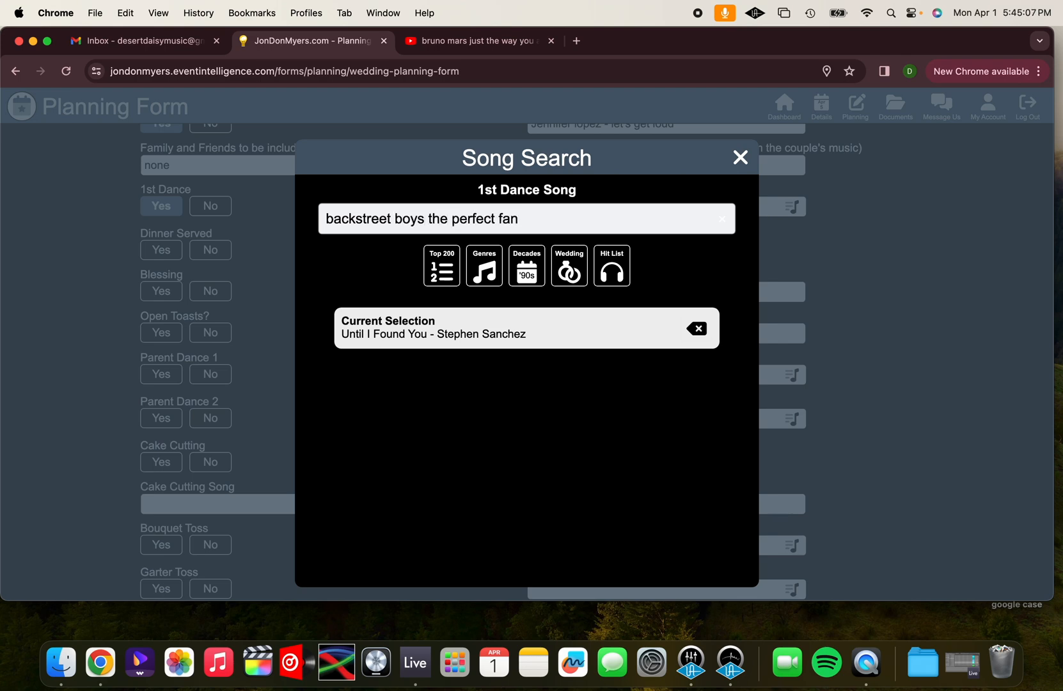
key("Return")
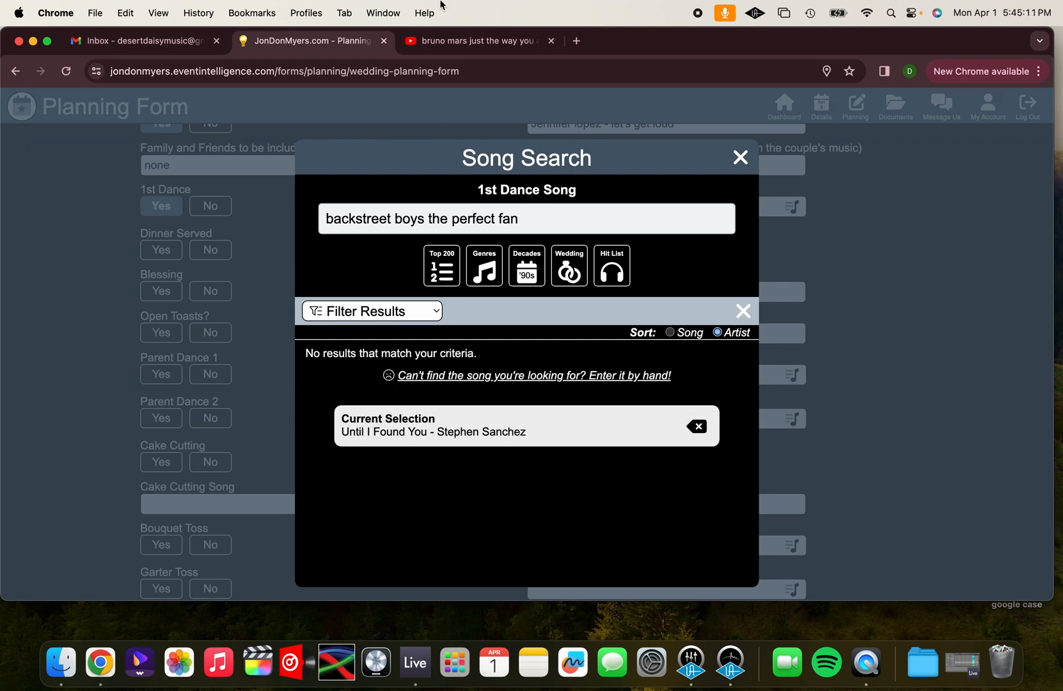
Switch to YouTube, search for "backstreet boys the perfect fan" and look through the available versions
left_click(455, 39)
triple_click(361, 107)
type("back")
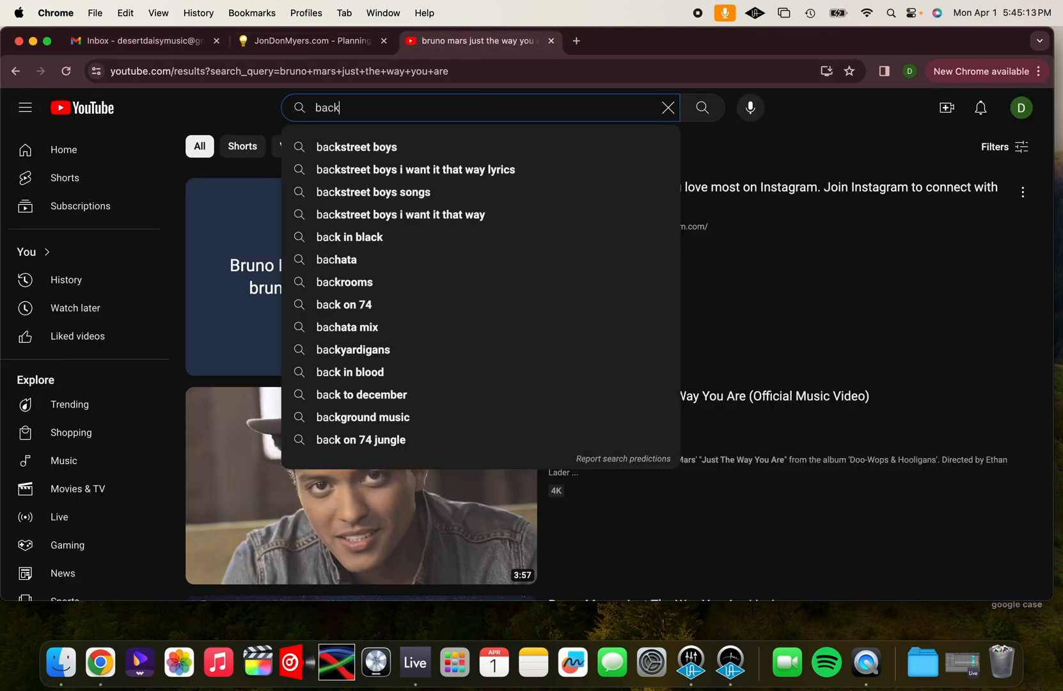
type("street boys t")
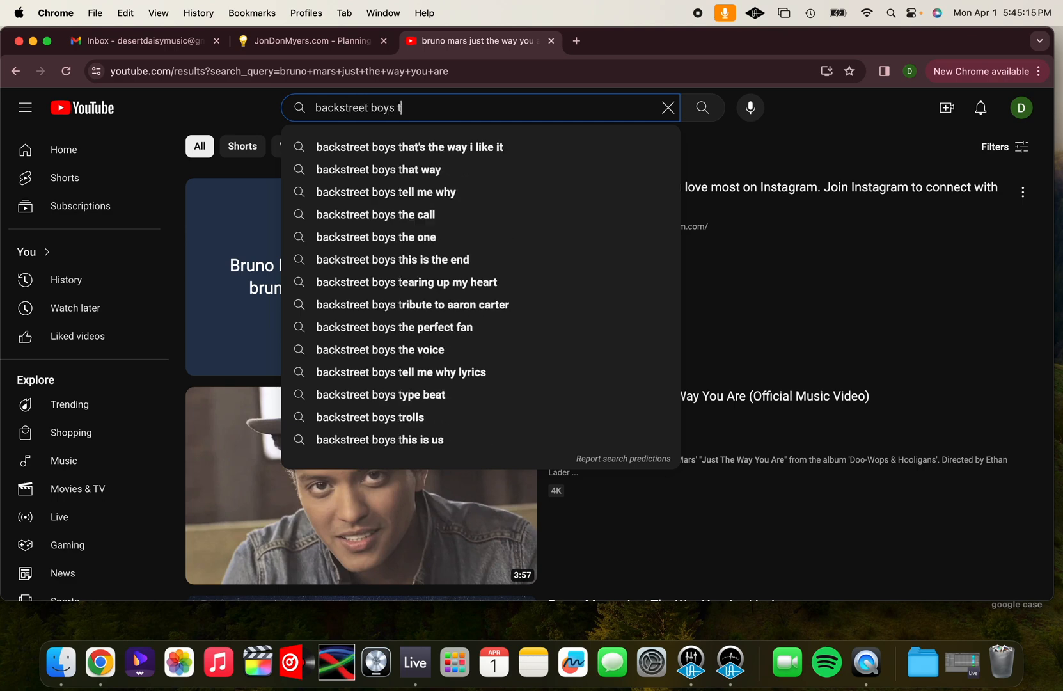
type("he perfect fan")
key("Return")
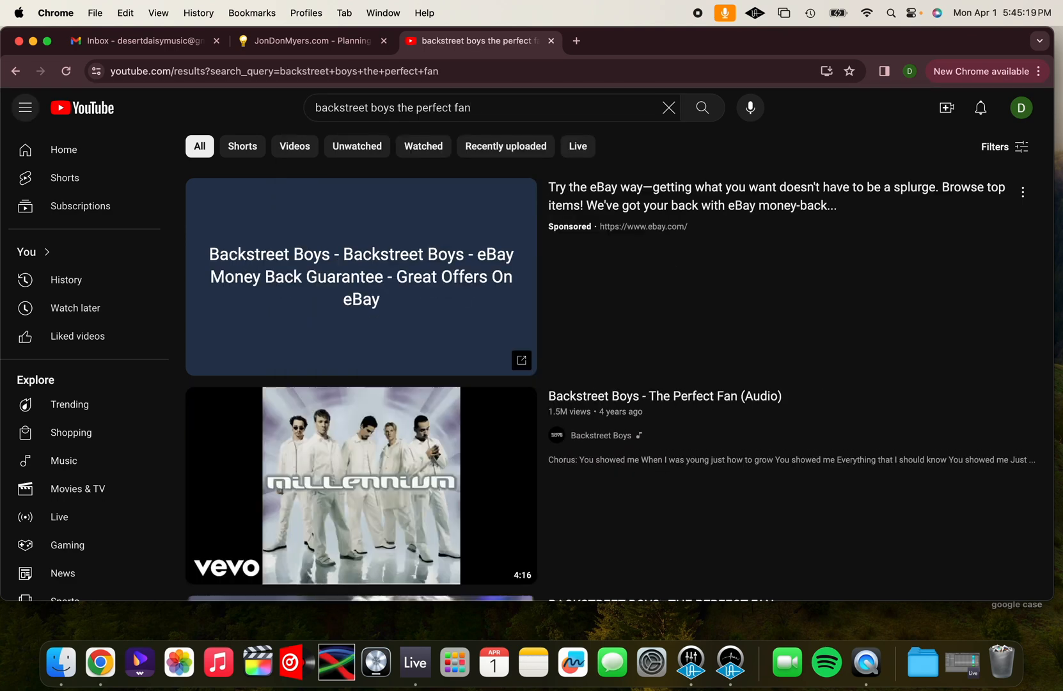
scroll(273, 352, "down", 3)
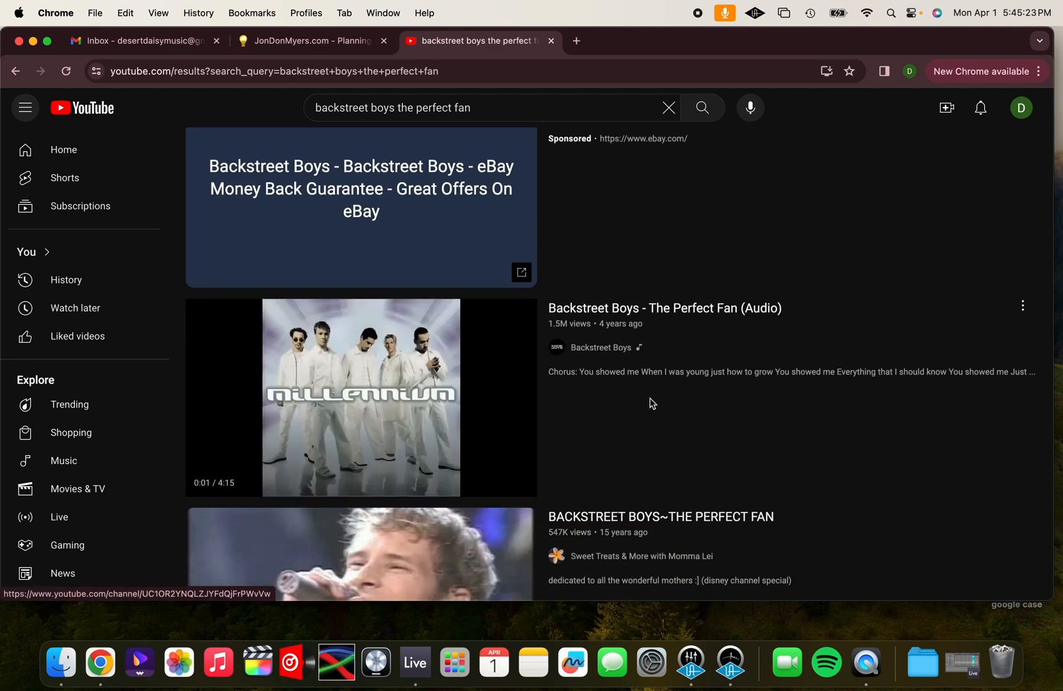
scroll(697, 430, "down", 2)
scroll(698, 430, "down", 10)
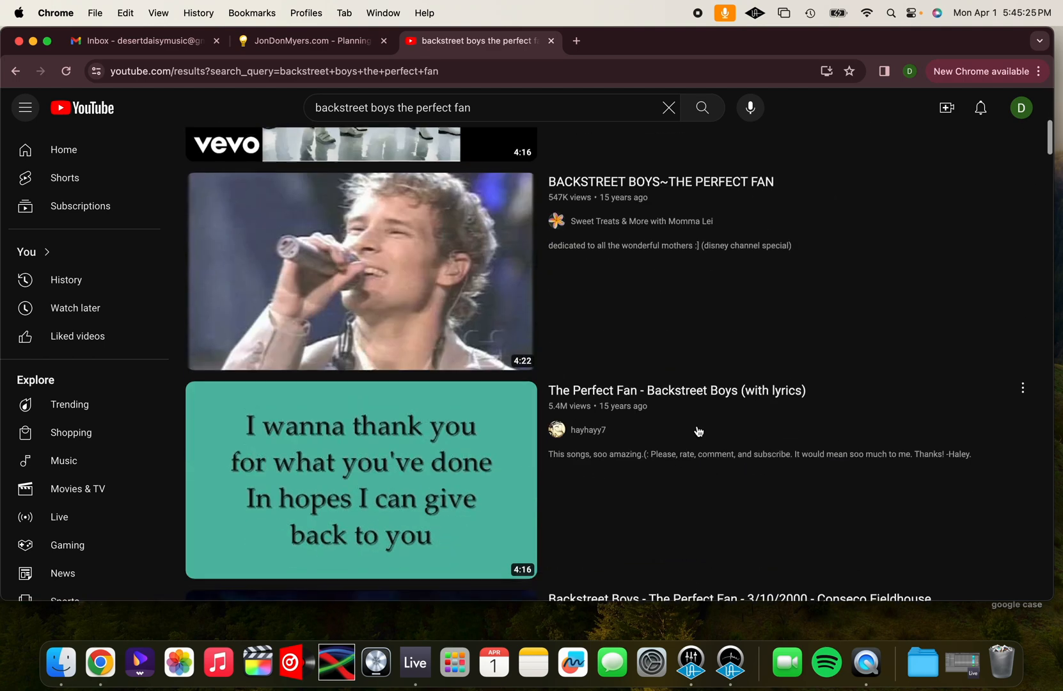
scroll(697, 430, "up", 9)
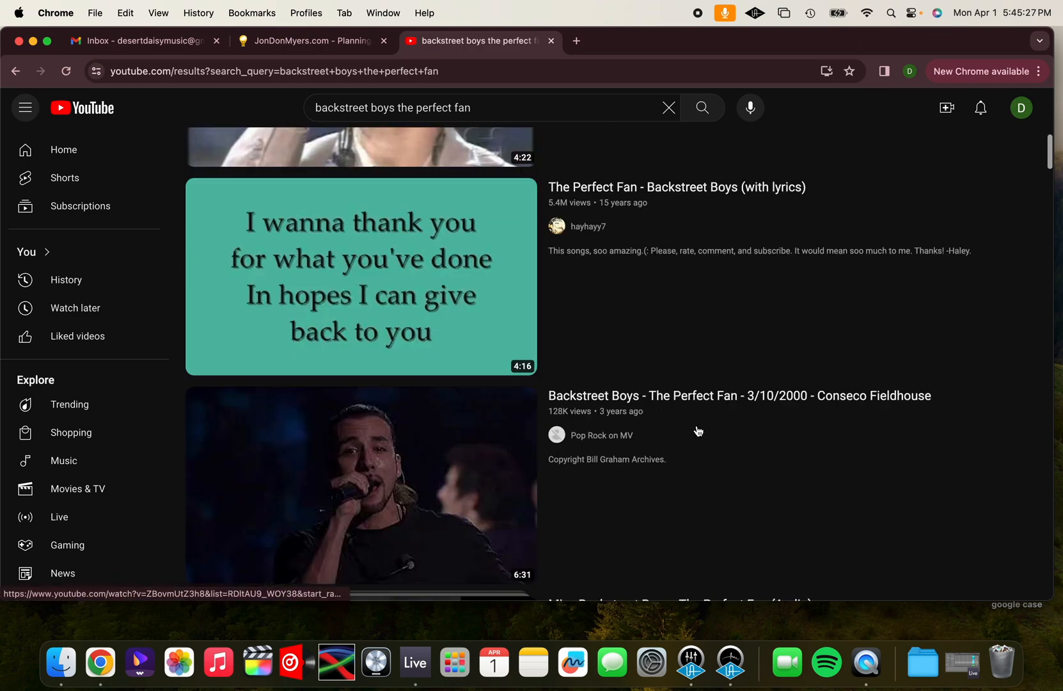
Back in the planning form, enter "the perfect fan" by "backstreet boys" by hand as the 1st Dance Song
left_click(308, 44)
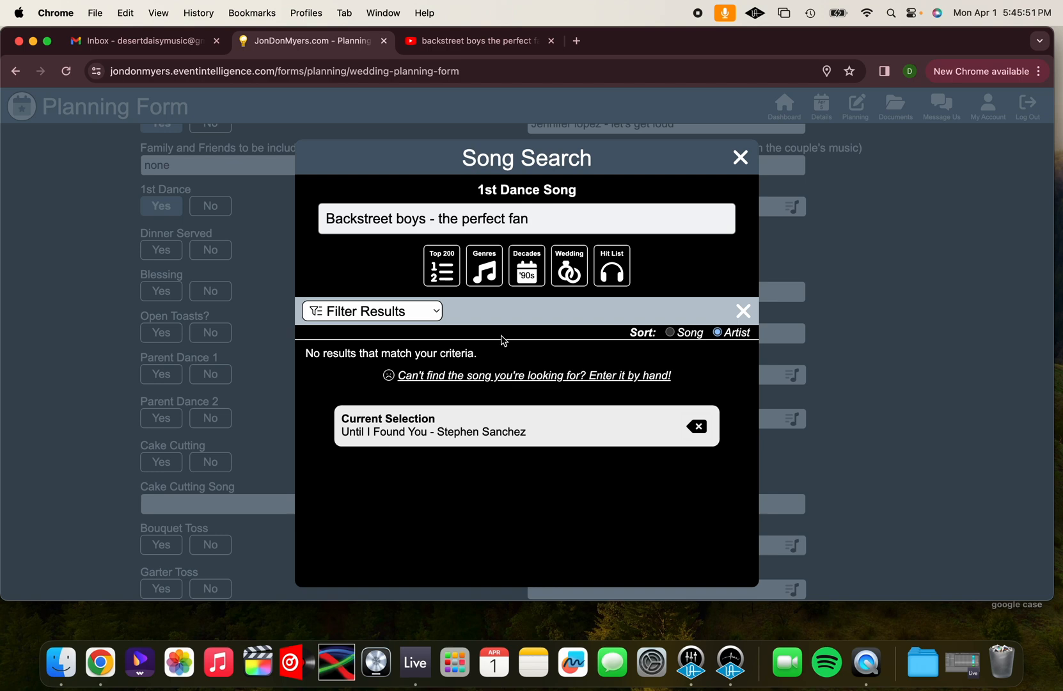
left_click(613, 377)
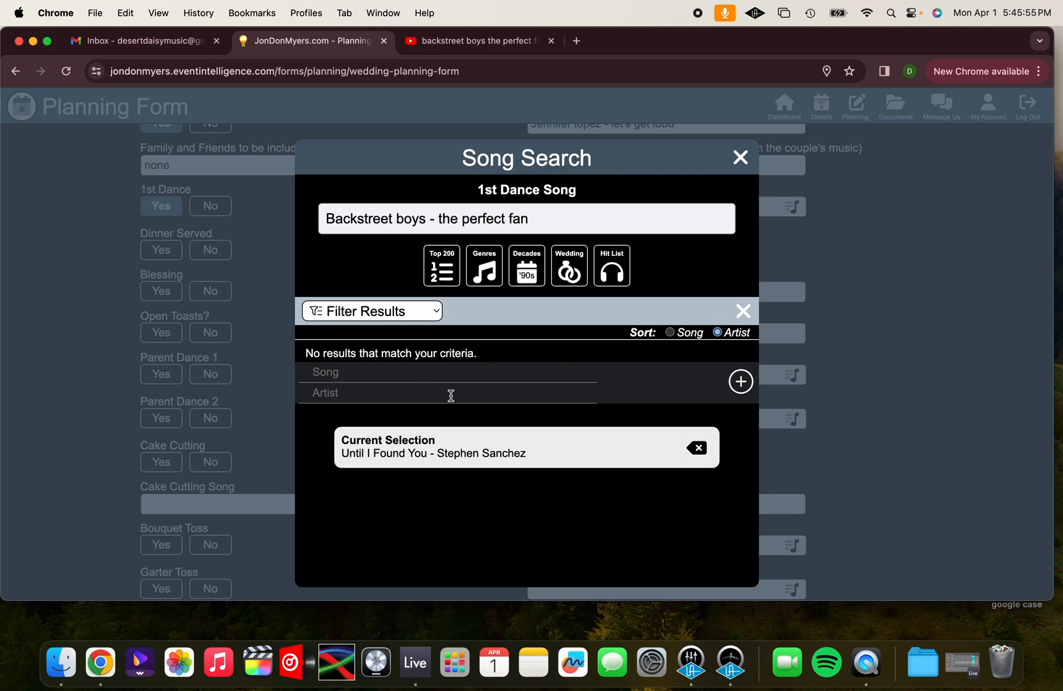
type("the perfect fan")
left_click(373, 392)
type("backstreet boys")
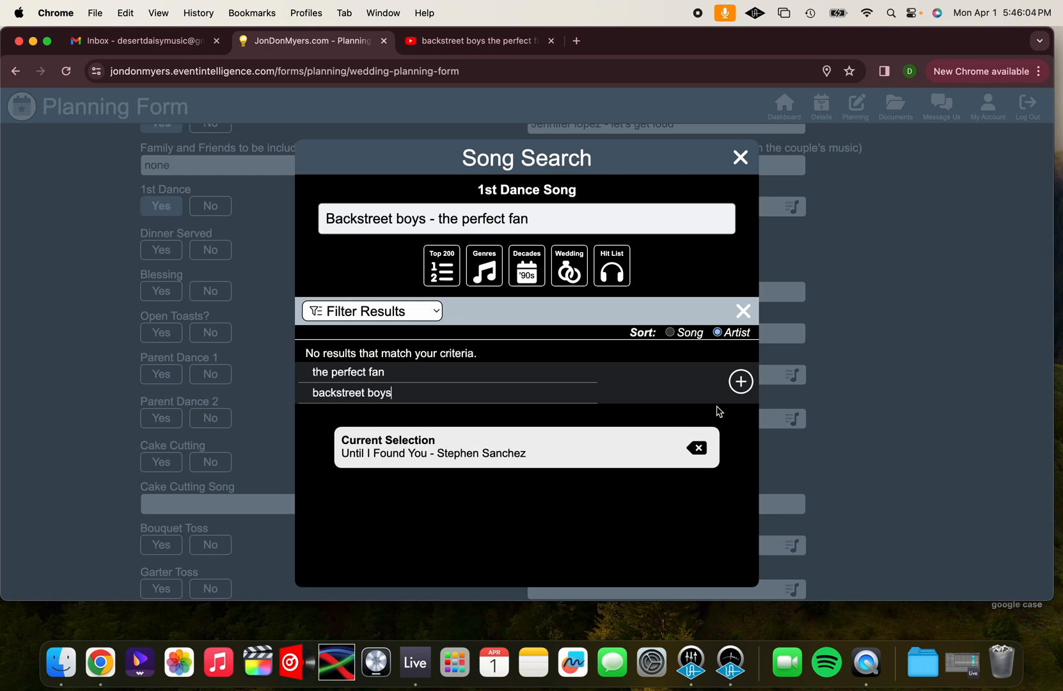
left_click(740, 381)
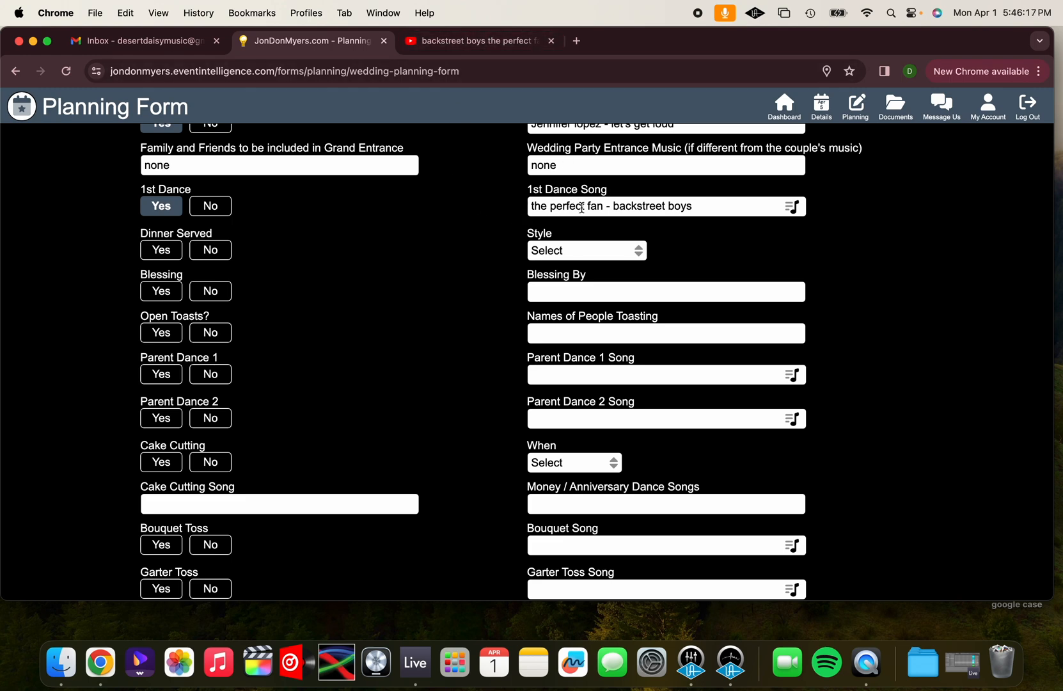
Set Dinner Served to Yes with Buffet Line as the style
left_click(168, 254)
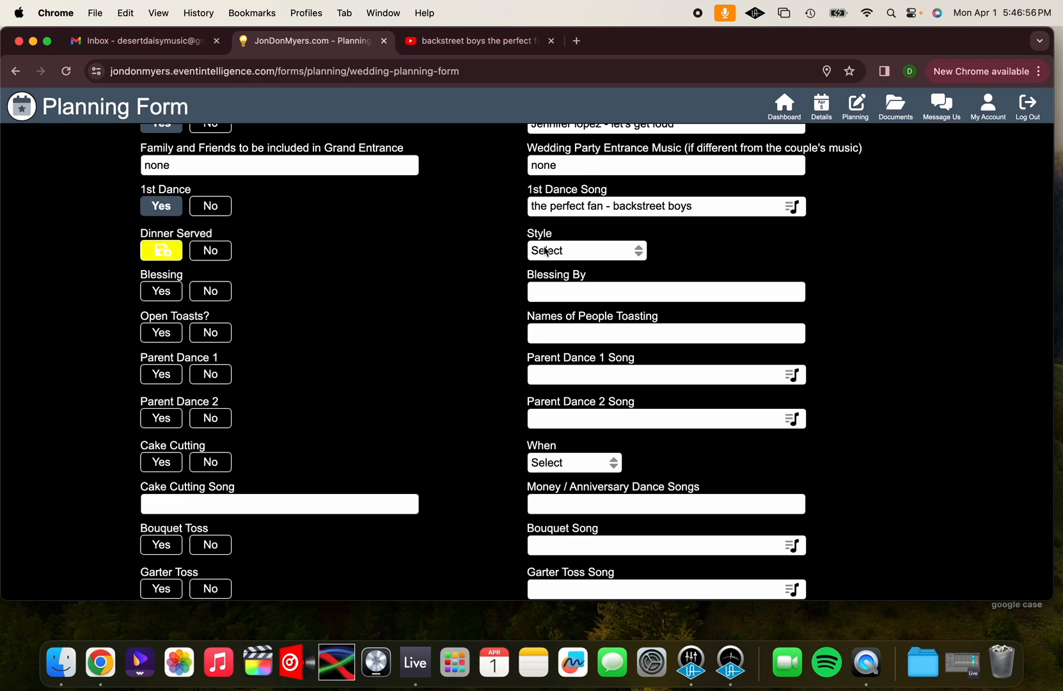
left_click(542, 254)
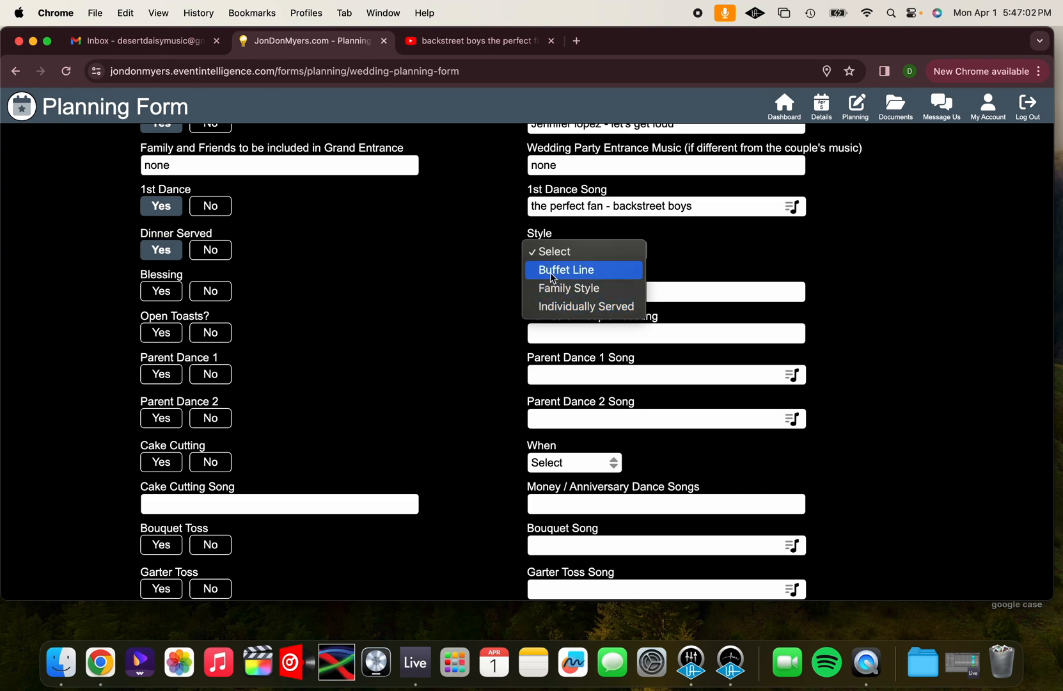
left_click(553, 277)
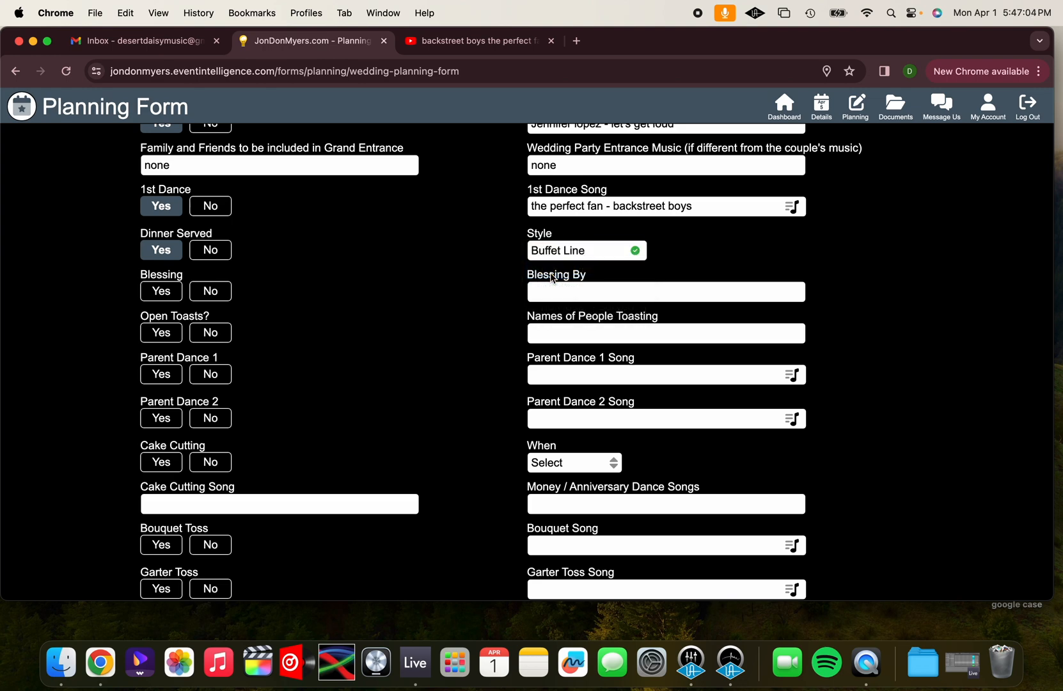
left_click(555, 256)
left_click(555, 270)
left_click(555, 253)
left_click(561, 239)
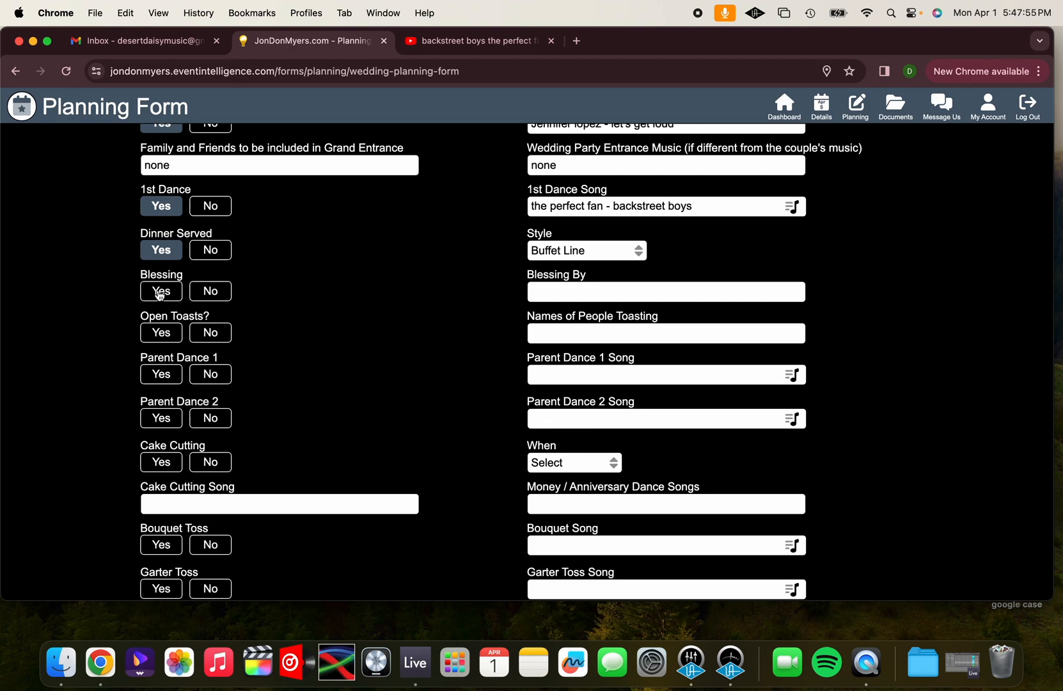
Set Blessing to Yes and enter the priest's title and name under Blessing By
left_click(160, 291)
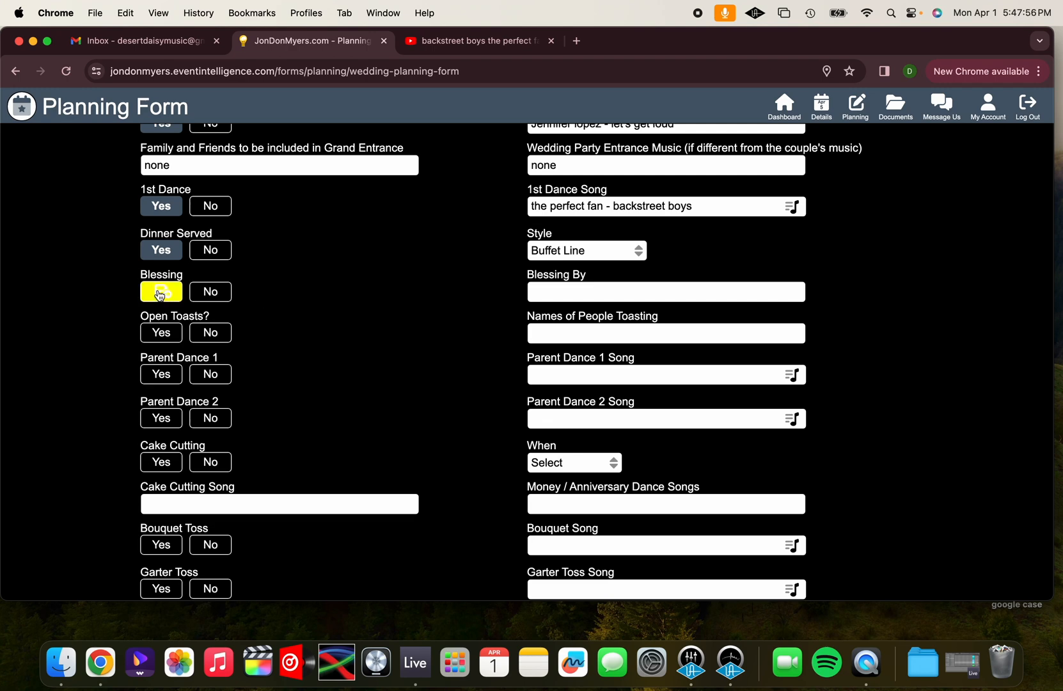
type("Father")
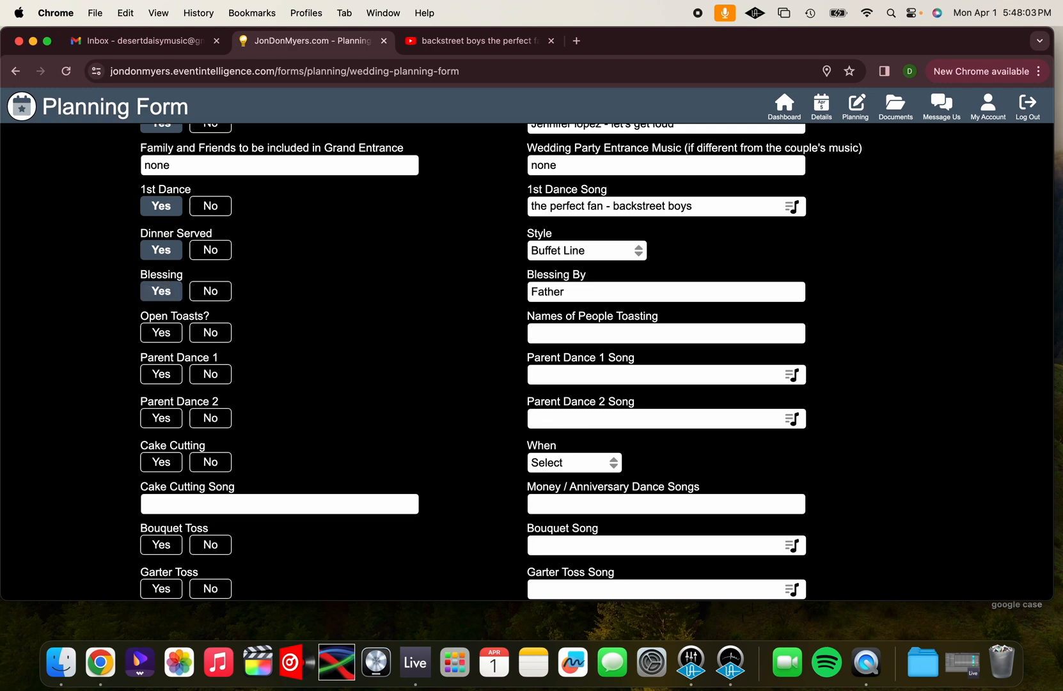
type(" Gino")
Try adding a note in parentheses after the priest's name, describing him as priest at the church the groom's family has attended since his infancy
type("(")
type("brother o")
type("g")
key("BackSpace")
key("BackSpace")
type("f groom")
type("the churc")
type("h ")
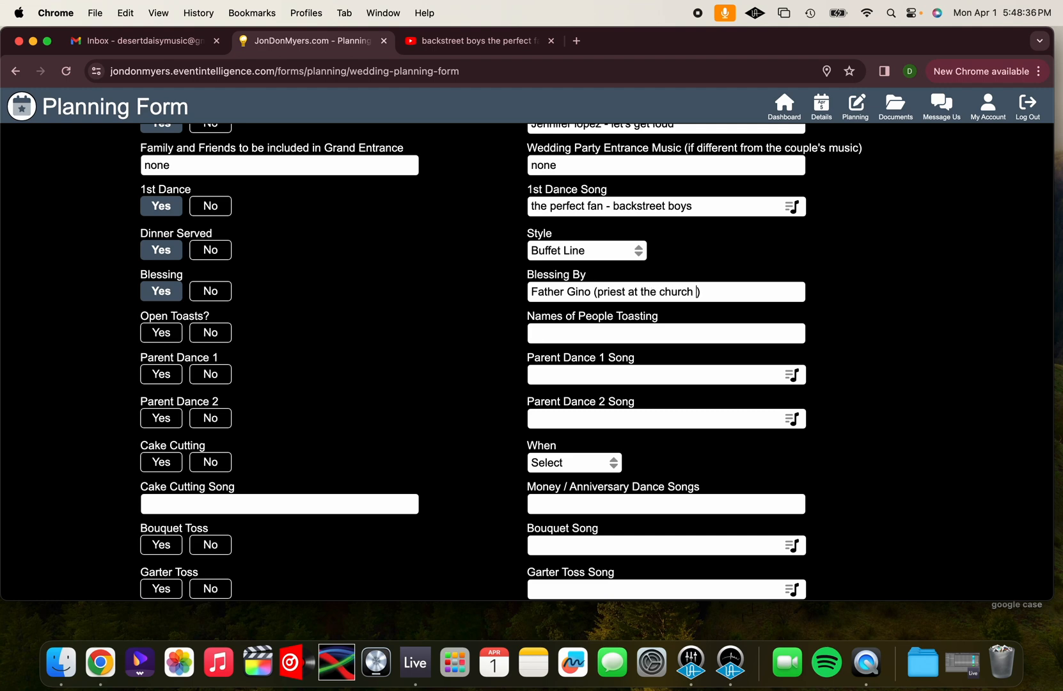
type("the groom's fa")
type("mily hs")
type("en going to sin")
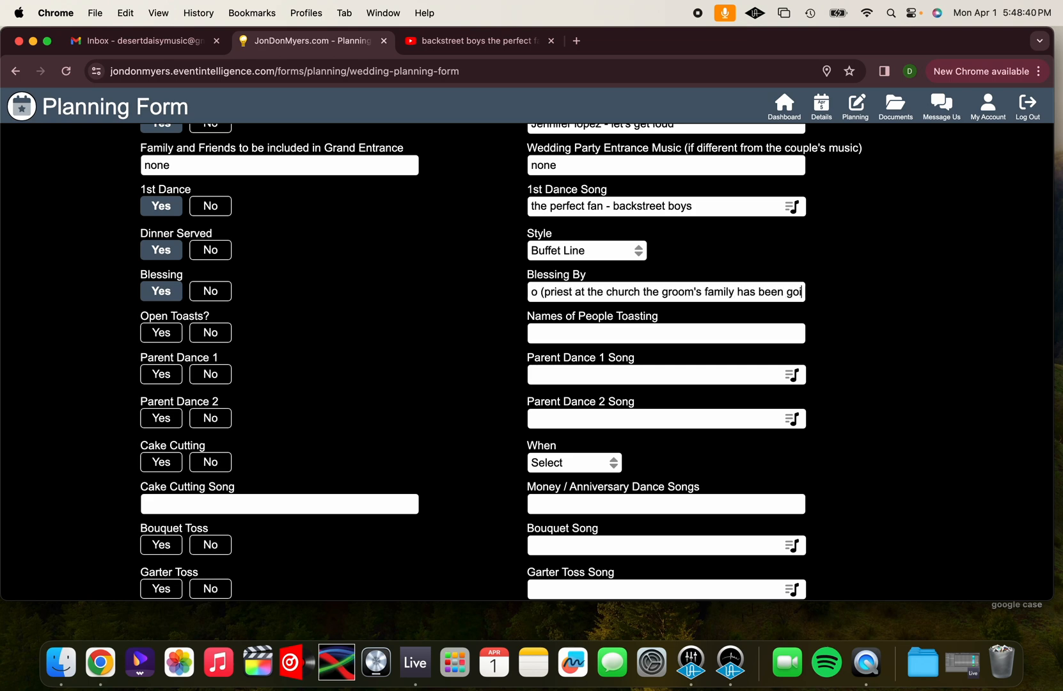
type("ce he was a baby")
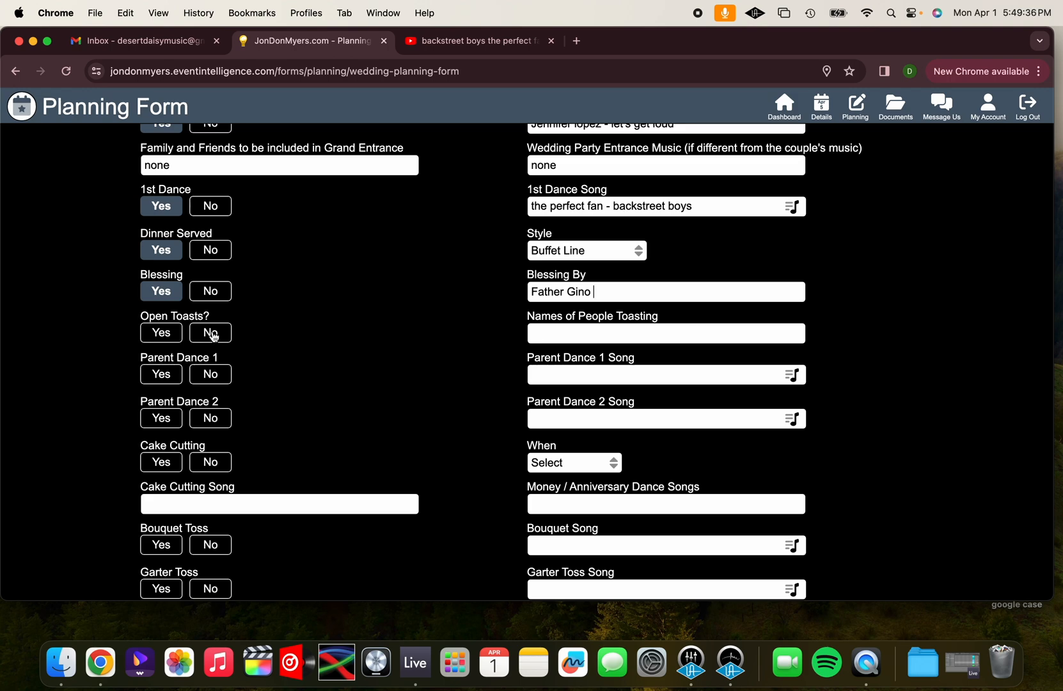
Set Open Toasts to No and list "1. best man 2. maid of honor 3. grooms dad" as the people toasting
left_click(213, 334)
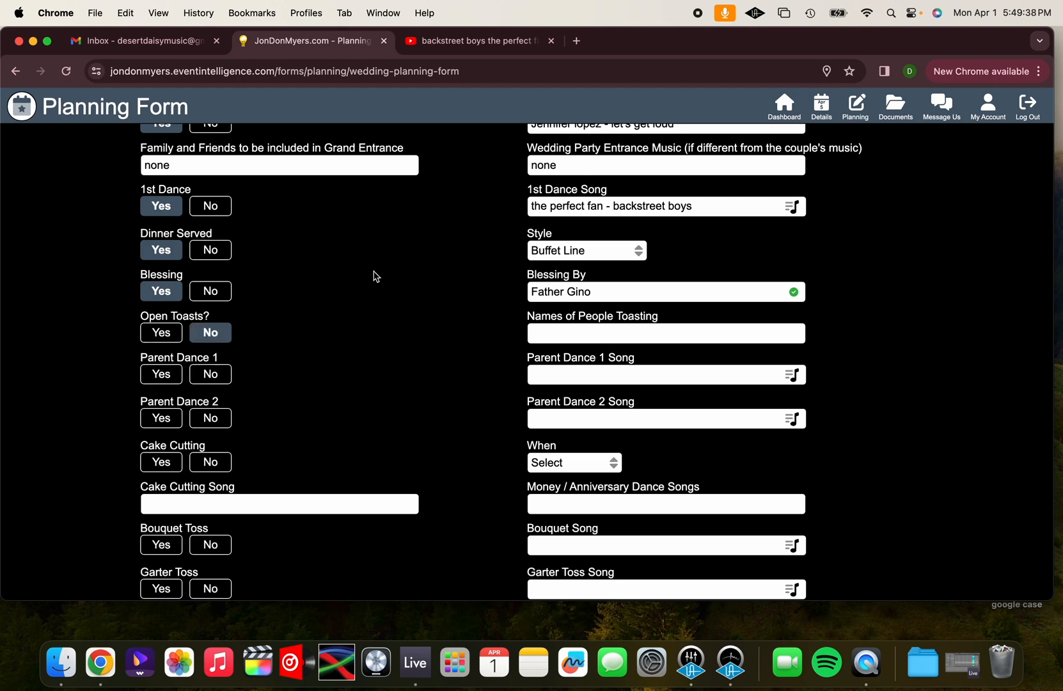
left_click(572, 335)
type("1. best man 2. maid hon")
key("BackSpace")
key("BackSpace")
key("BackSpace")
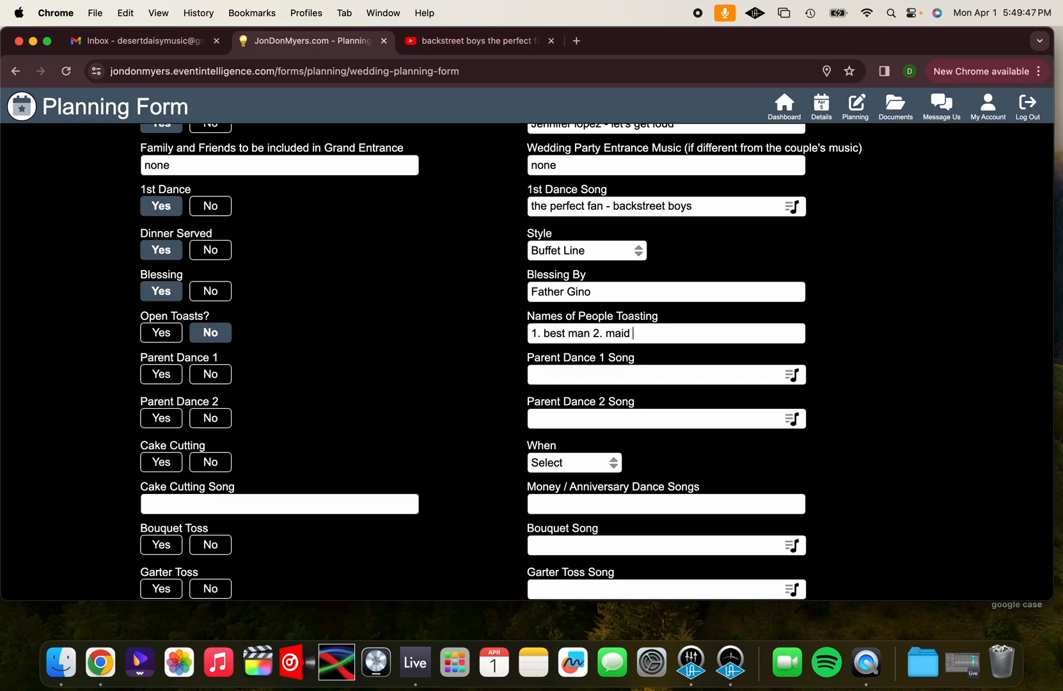
type("of honor 3. grooms dad")
Add the first names of the best man and the maid of honor in parentheses after their roles in the toasting list
left_click(590, 333)
type("(eric")
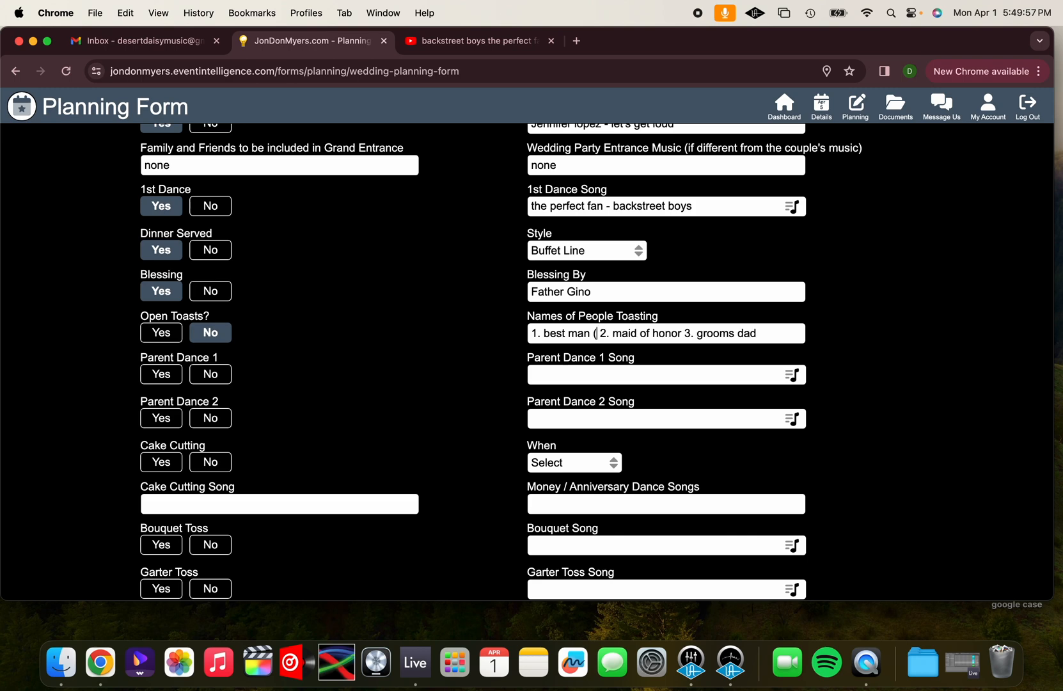
type(")")
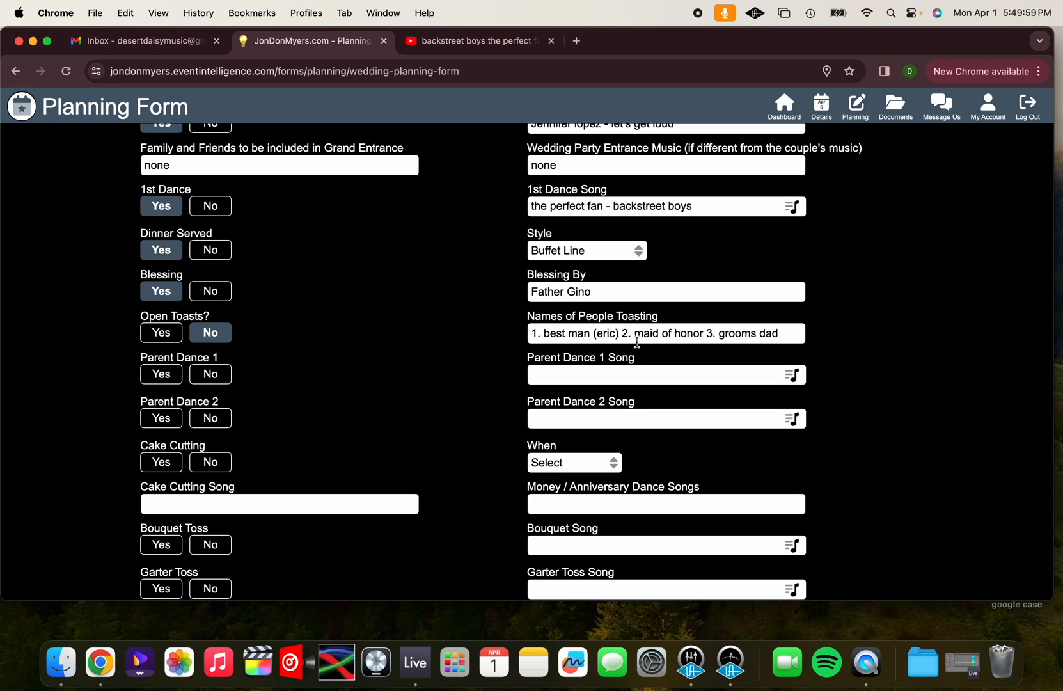
type(" (ashley)")
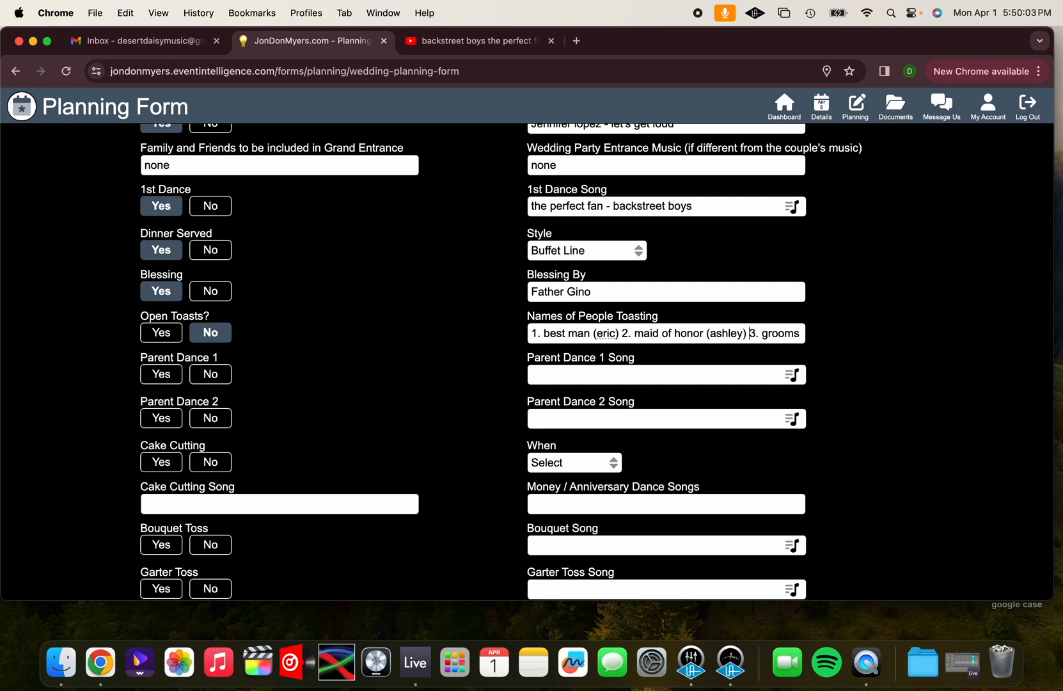
key("Right")
key("Right")
key("Right")
key("Right")
key("Right")
key("Right")
key("Right")
key("Right")
key("Right")
key("Right")
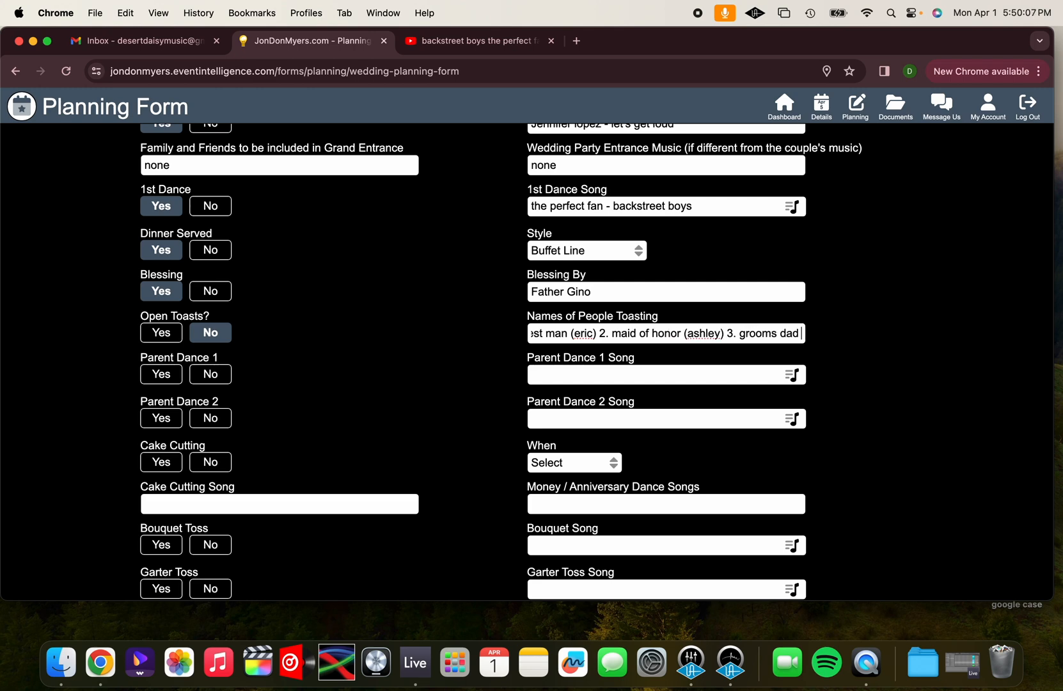
Set Parent Dance 1 and Parent Dance 2 to Yes and search the song library for "boyz 2 men" for the Parent Dance 1 Song
left_click(160, 374)
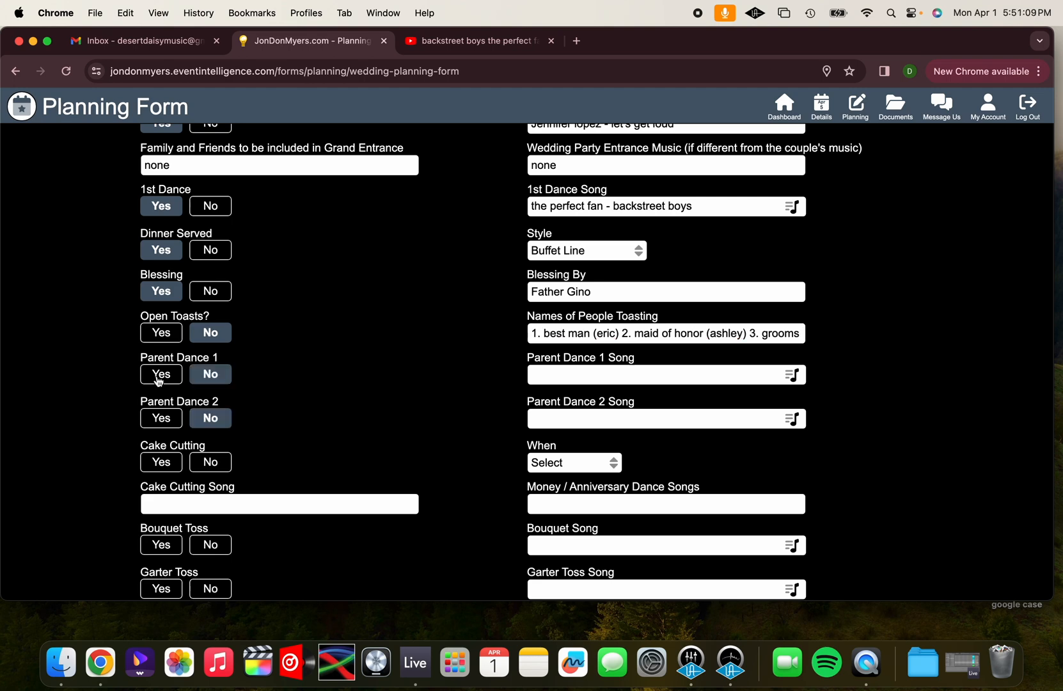
left_click(169, 418)
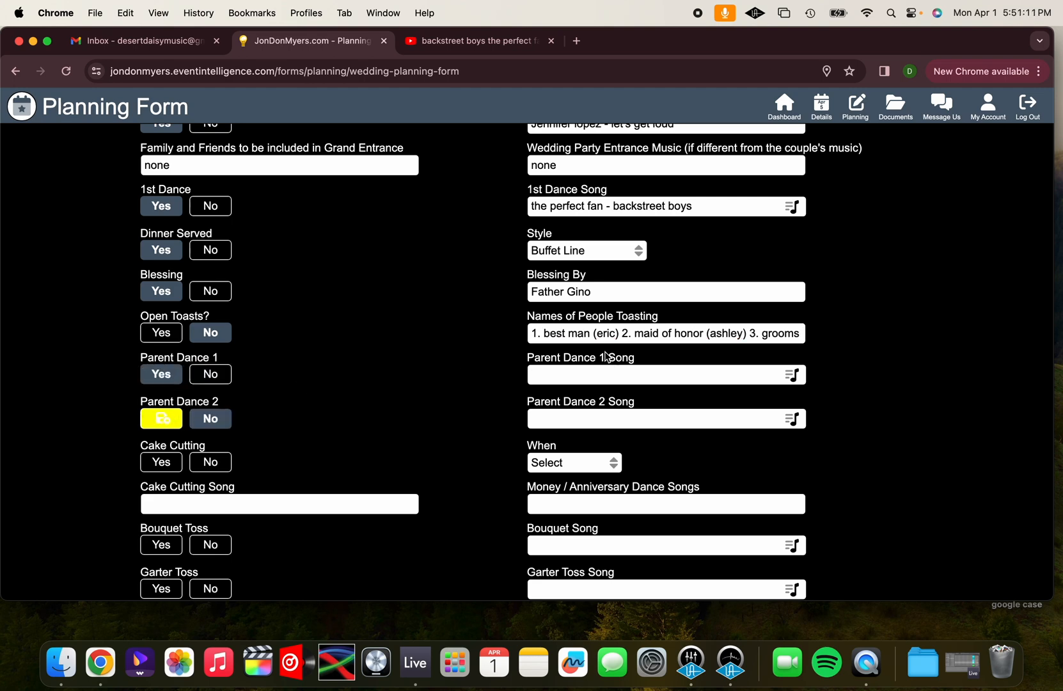
left_click(587, 376)
type("boyz 2 ment")
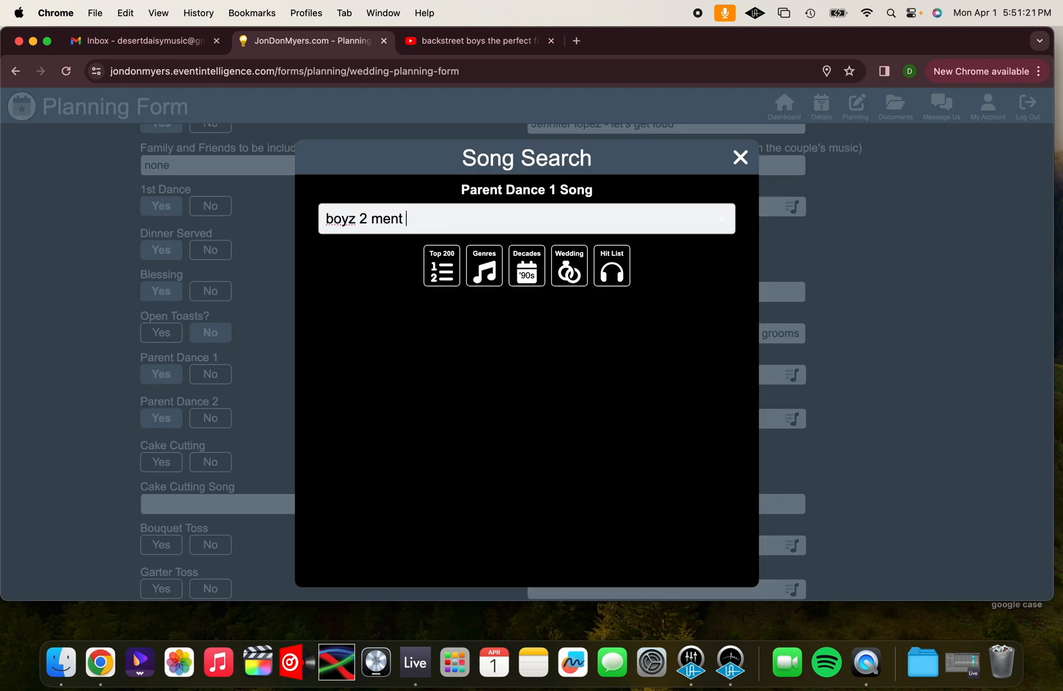
key("Return")
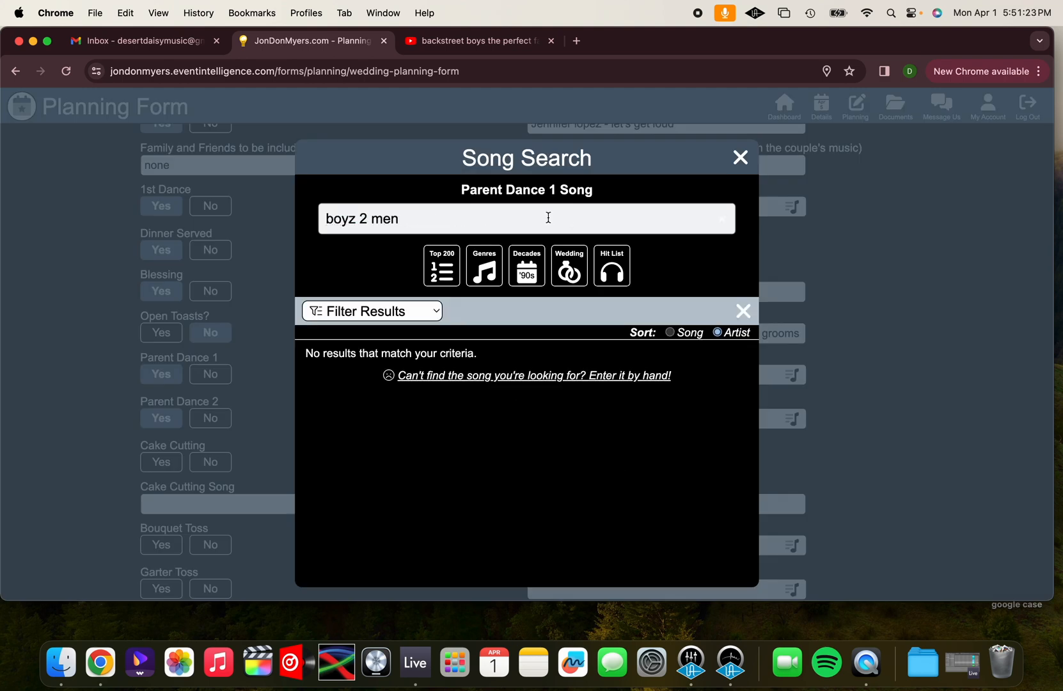
Switch to YouTube and search for "boyz 2 men" to check the spelling of the group's name
left_click(497, 42)
triple_click(432, 107)
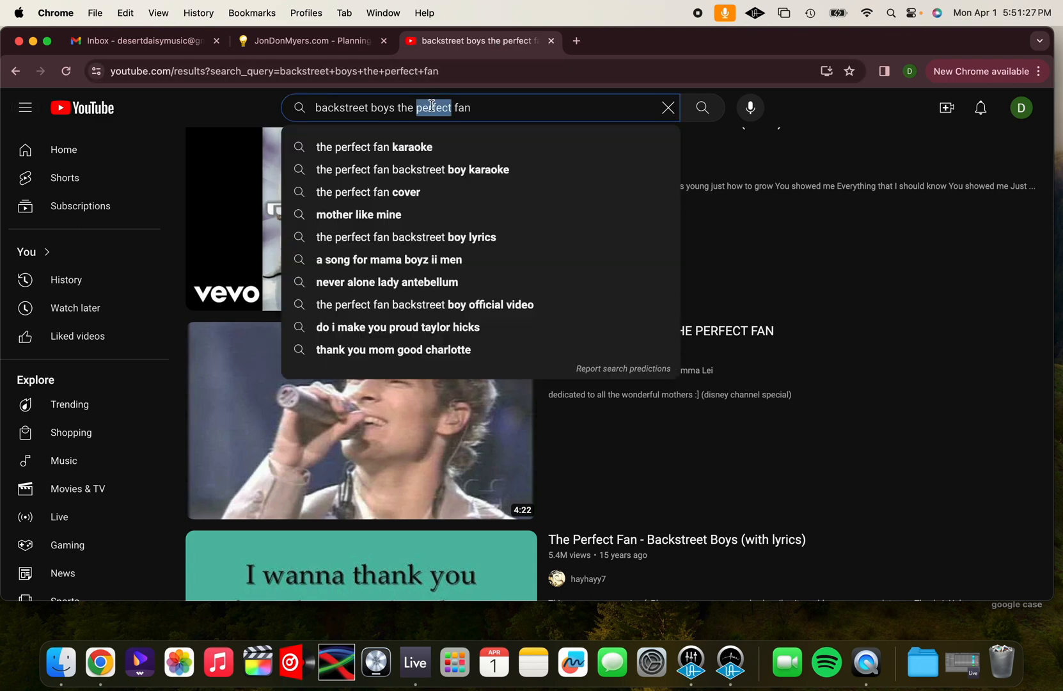
type("boyuz")
key("Down")
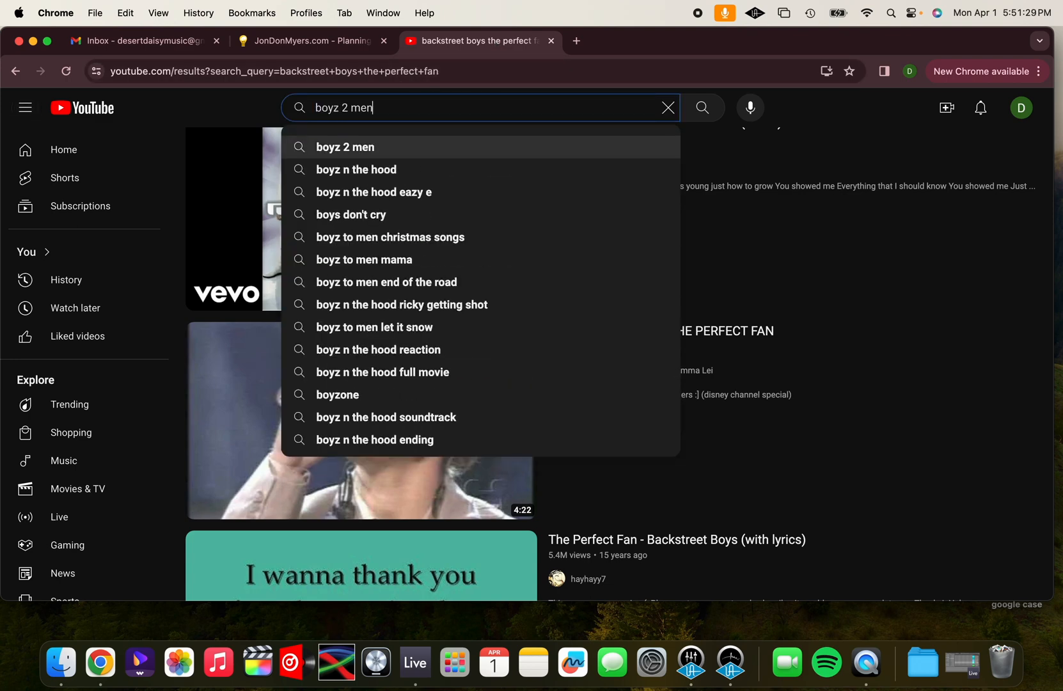
key("Return")
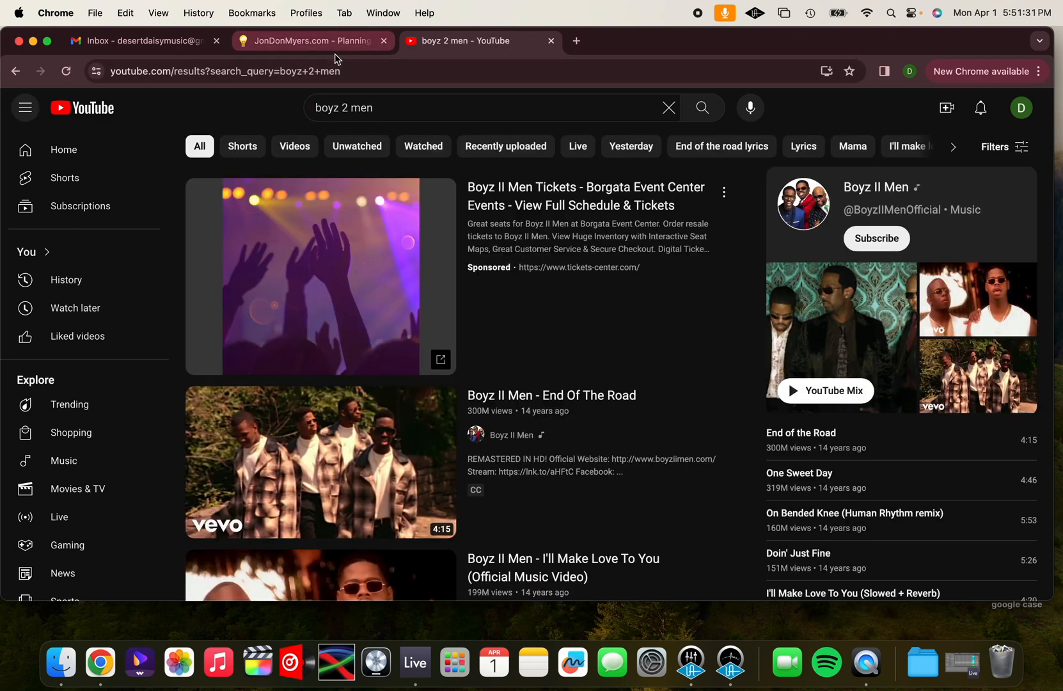
Back in the planning form, change the Parent Dance 1 song search to "boyz II men"
left_click(298, 42)
left_click(369, 219)
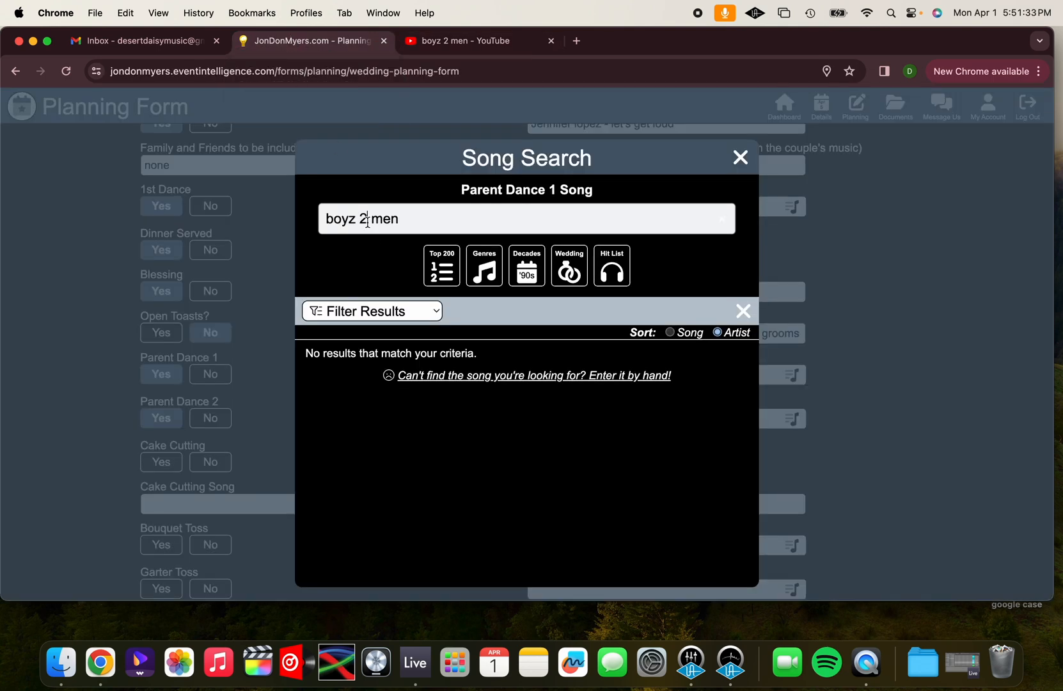
key("BackSpace")
type("II")
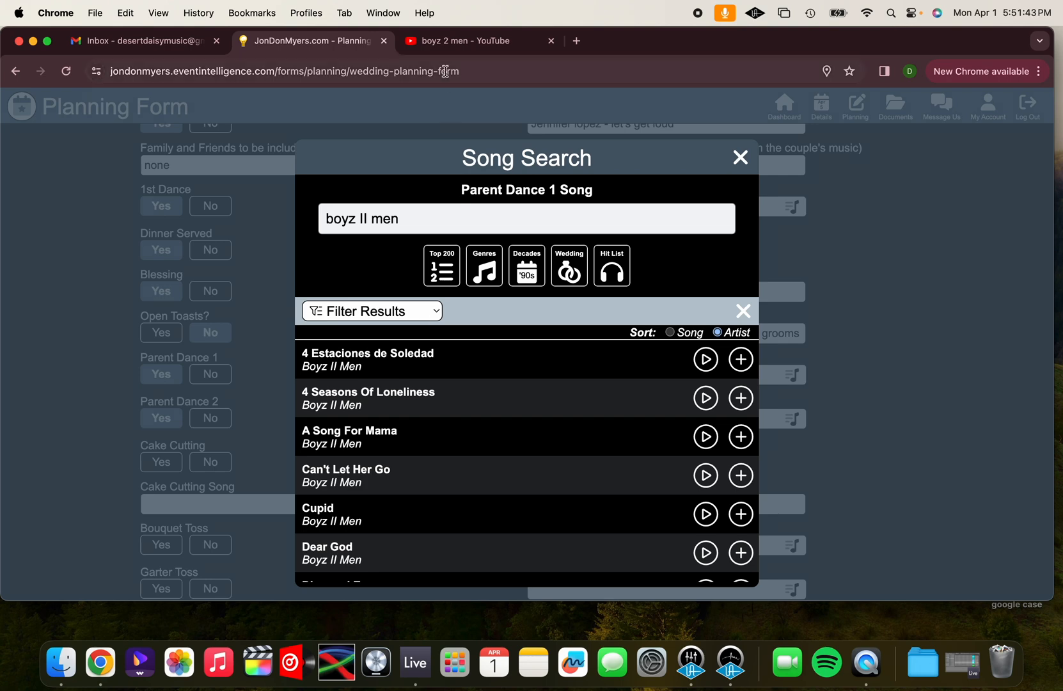
Glance over the Boyz II Men results on YouTube and return to the planning form
left_click(455, 40)
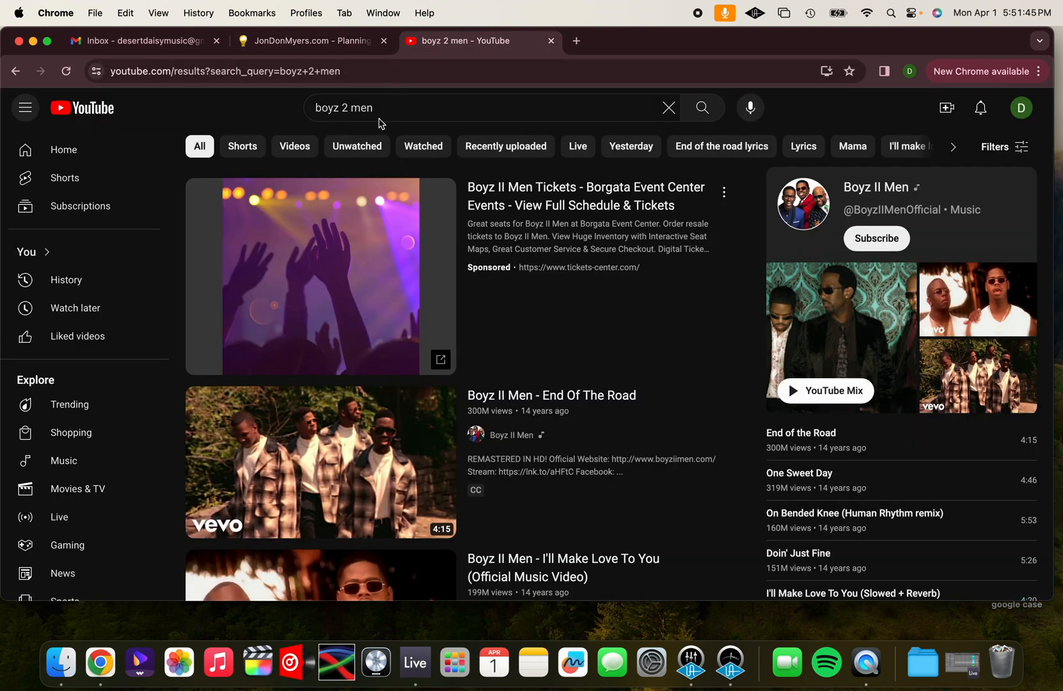
mouse_move(494, 440)
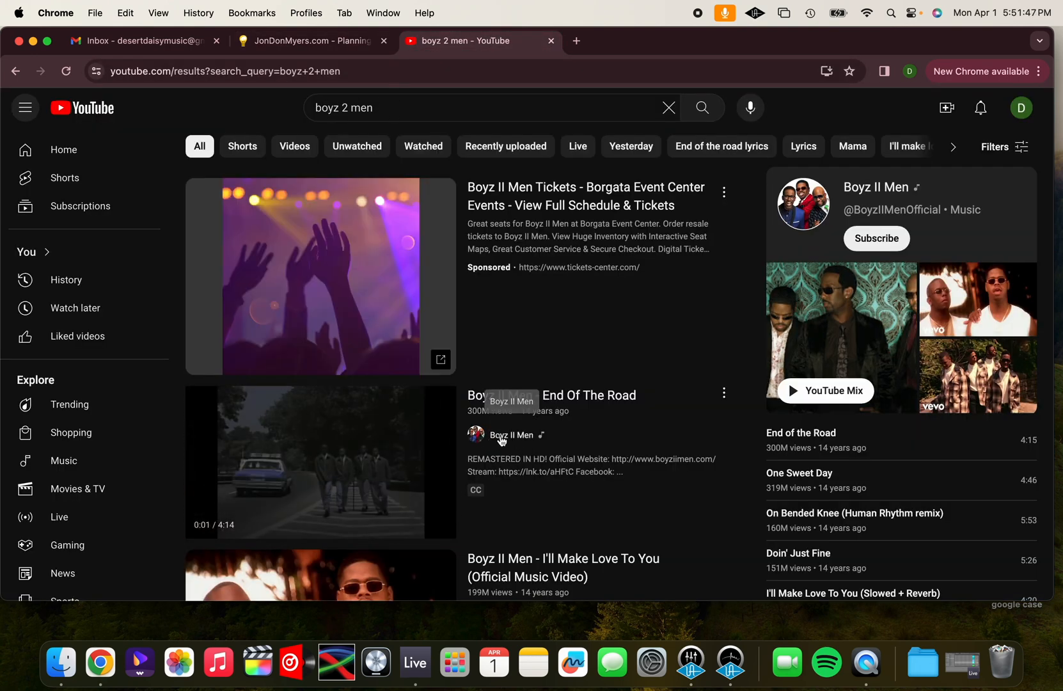
key("ctrl+shift+Tab")
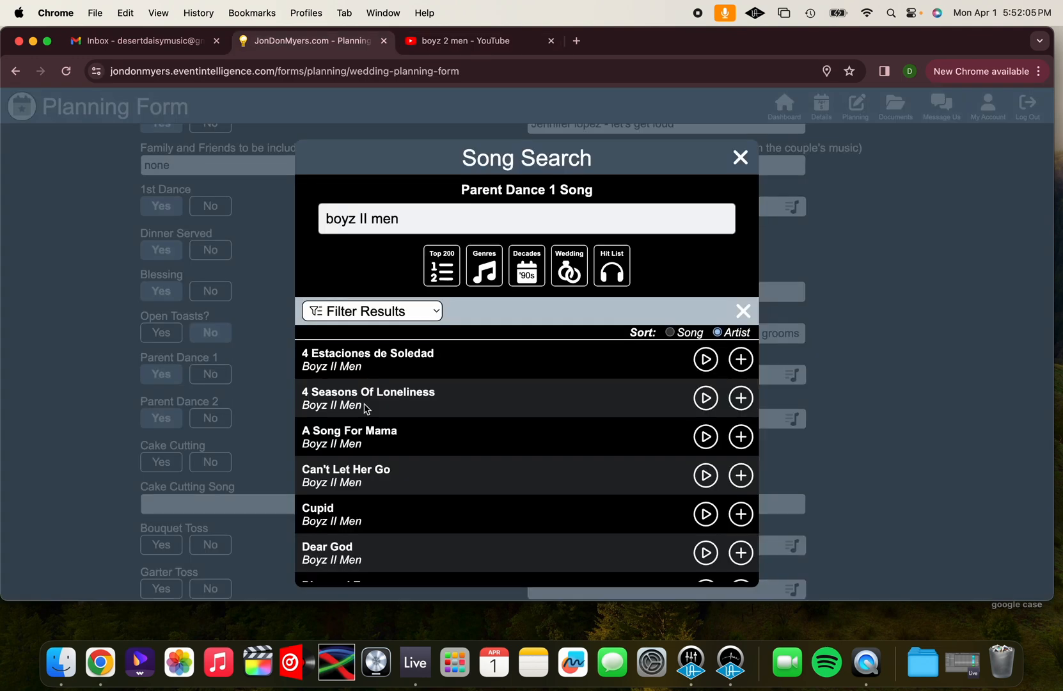
Add "A Song For Mama" by Boyz II Men to the form as the Parent Dance 1 Song
scroll(366, 409, "down", 3)
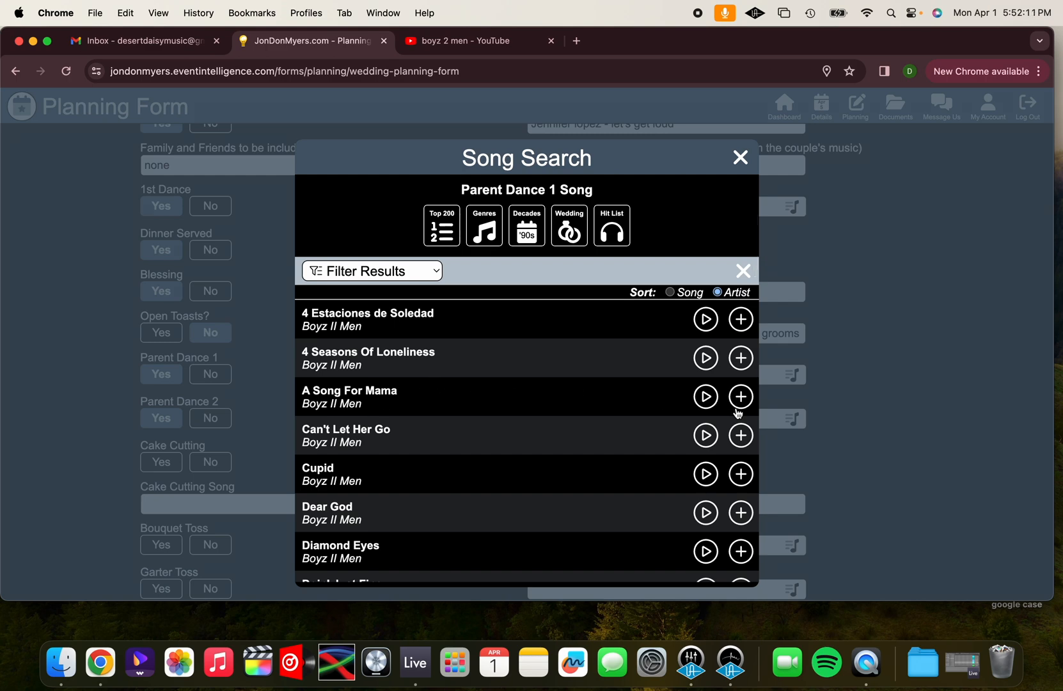
left_click(741, 398)
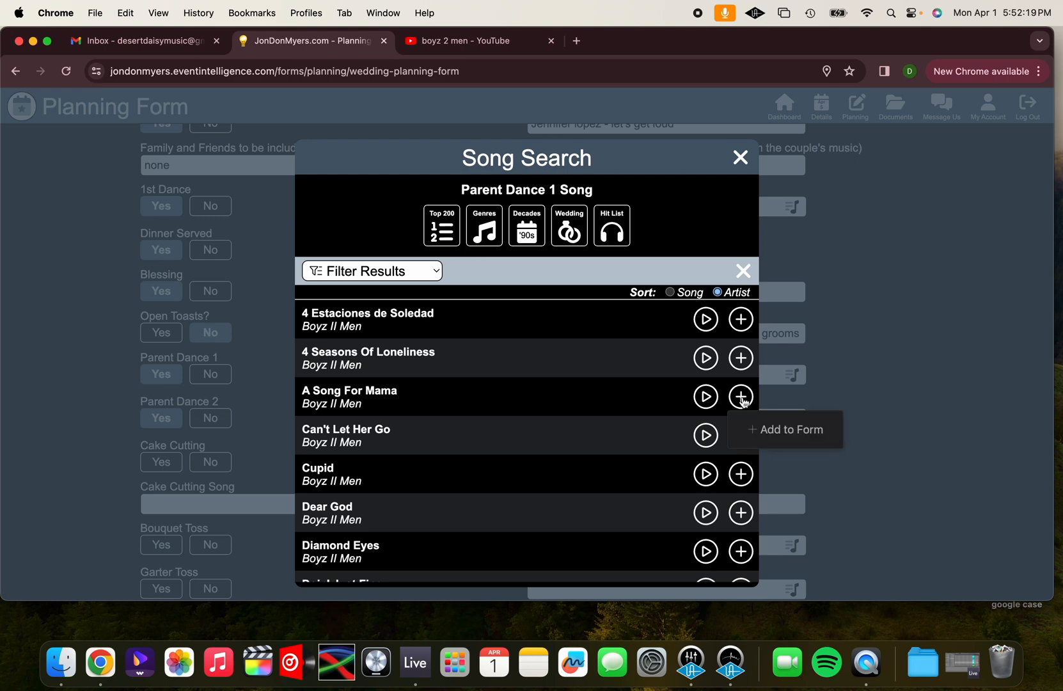
left_click(769, 429)
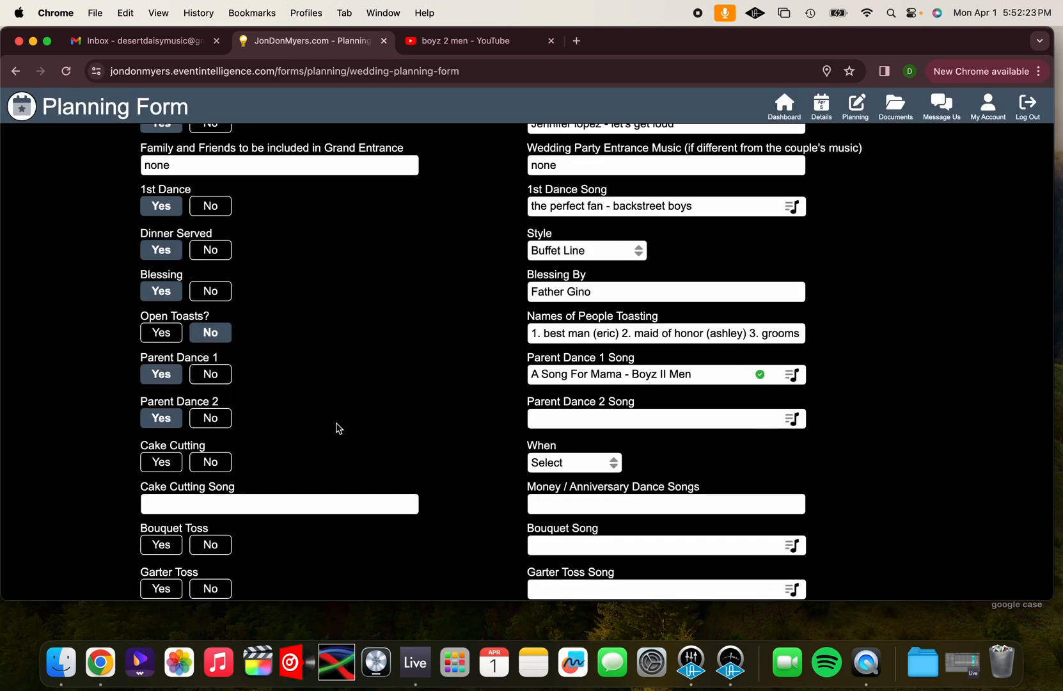
Search the song library for "luther vandross" and add "Dance With My Father" as the Parent Dance 2 Song
left_click(585, 424)
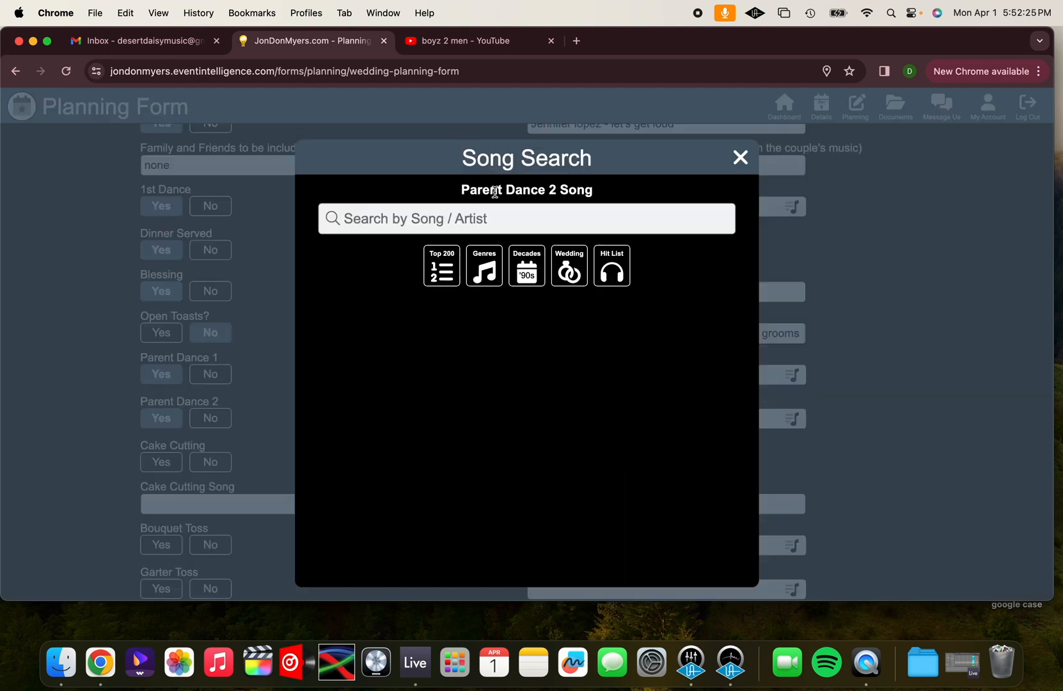
left_click(483, 216)
type("luther vandross")
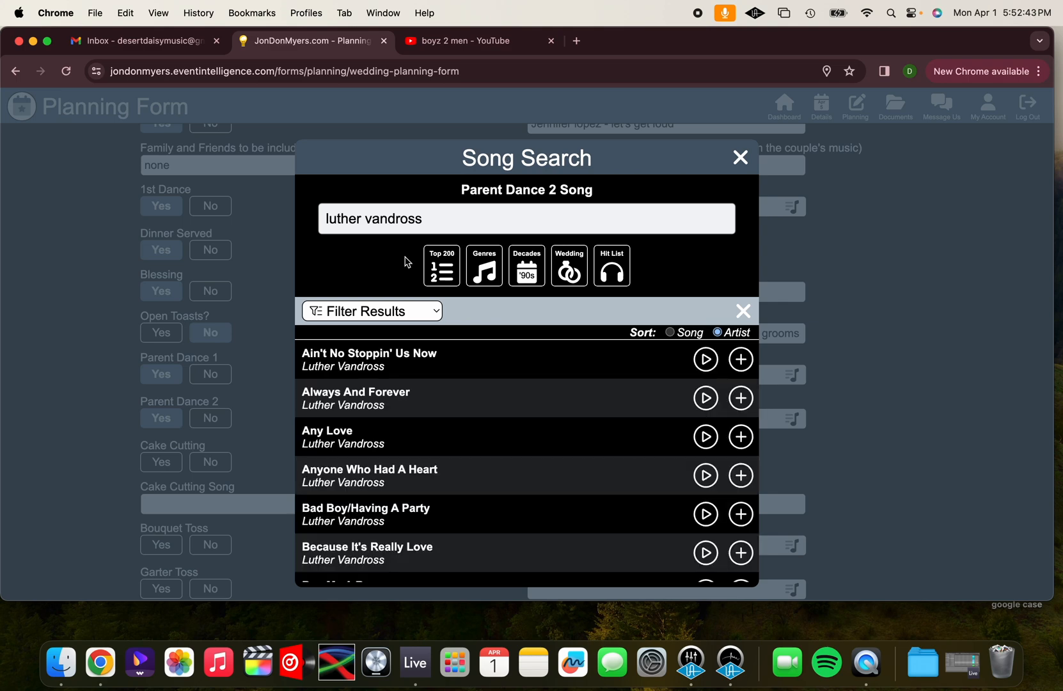
scroll(396, 466, "down", 2)
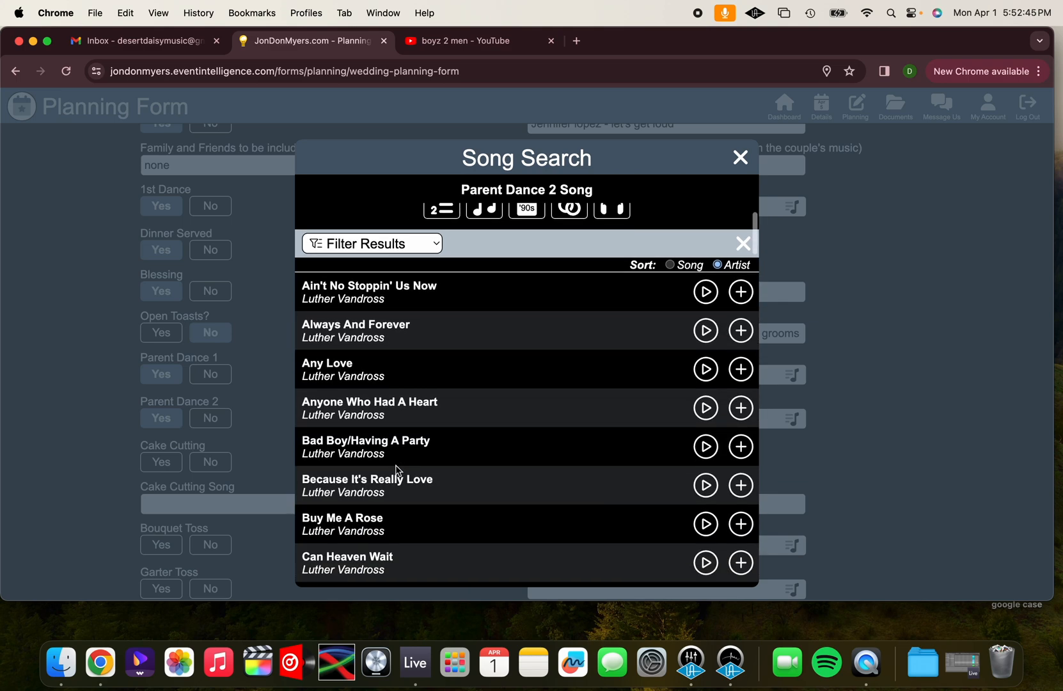
scroll(397, 469, "down", 2)
scroll(397, 470, "down", 3)
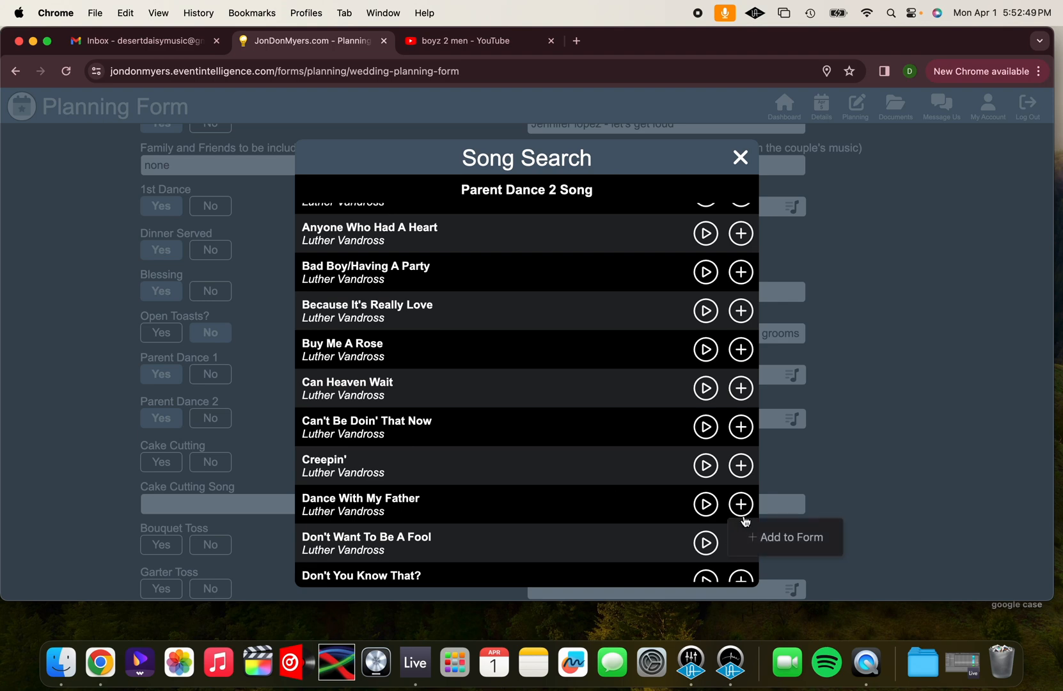
left_click(740, 505)
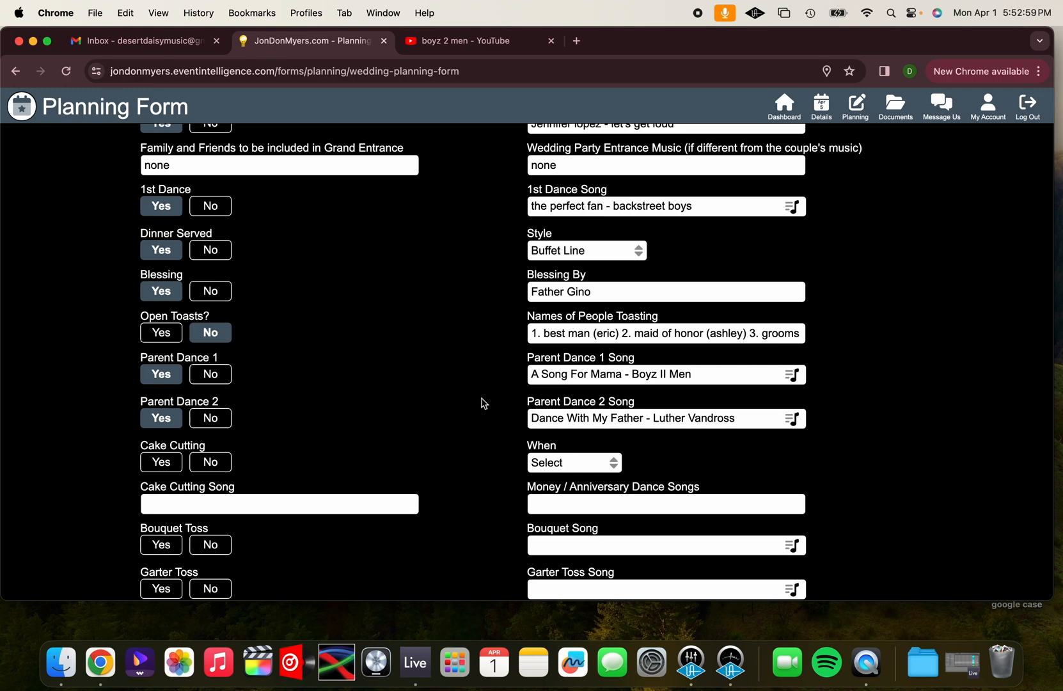
Write a father daughter note under Other Information saying the bride will be dancing with her step father, giving both first names
scroll(436, 415, "down", 6)
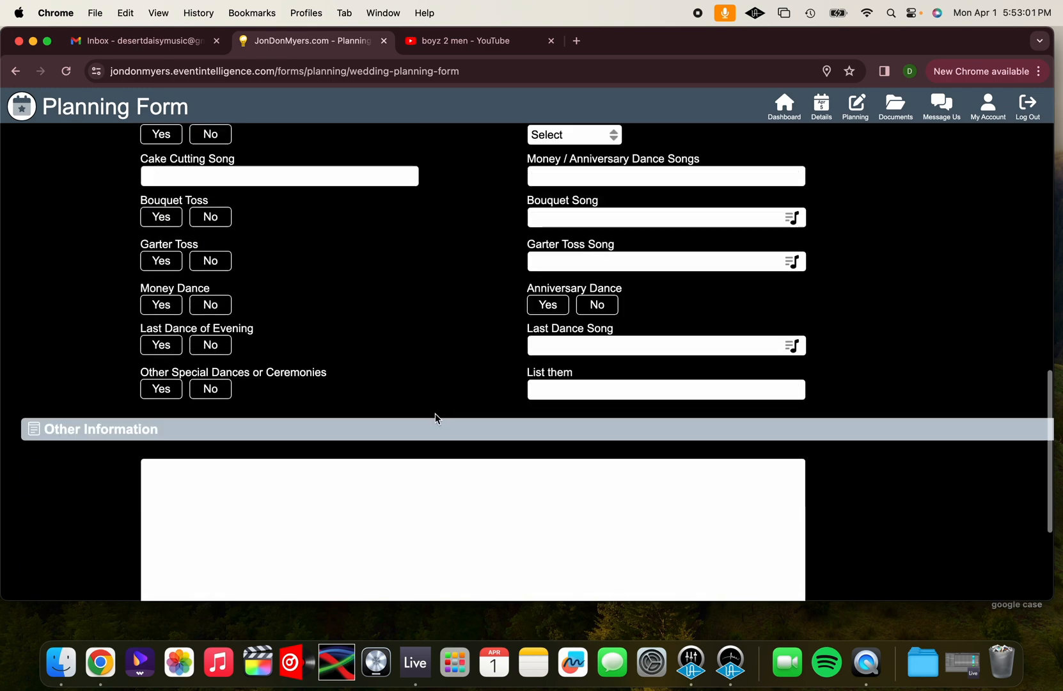
left_click(405, 457)
type("father daughter")
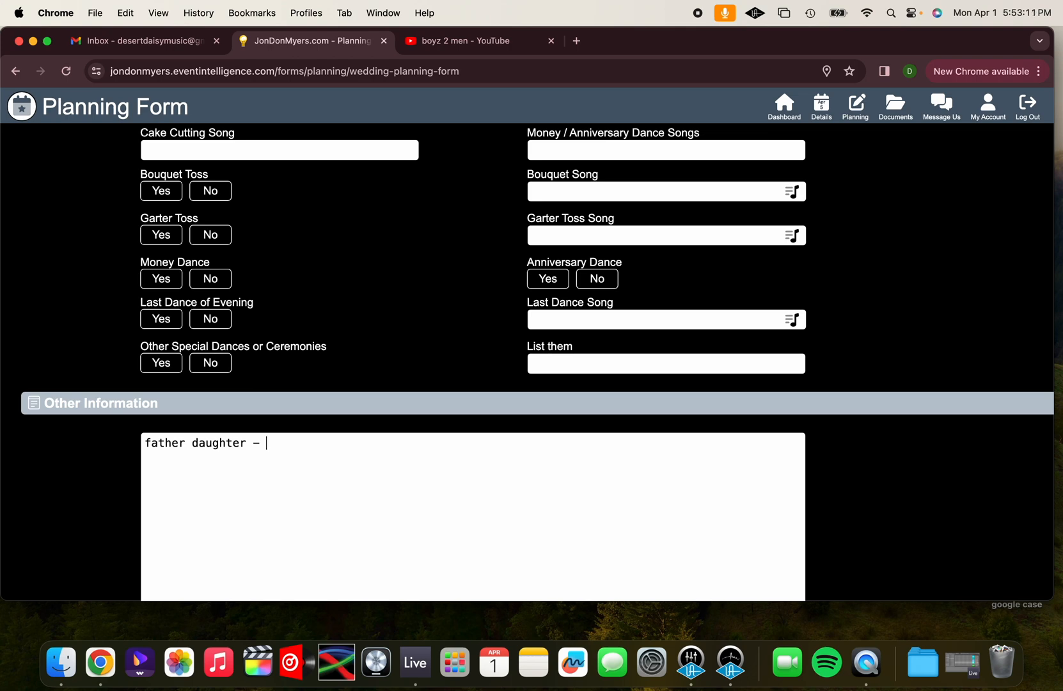
type(" - daisy will be dancing with her s")
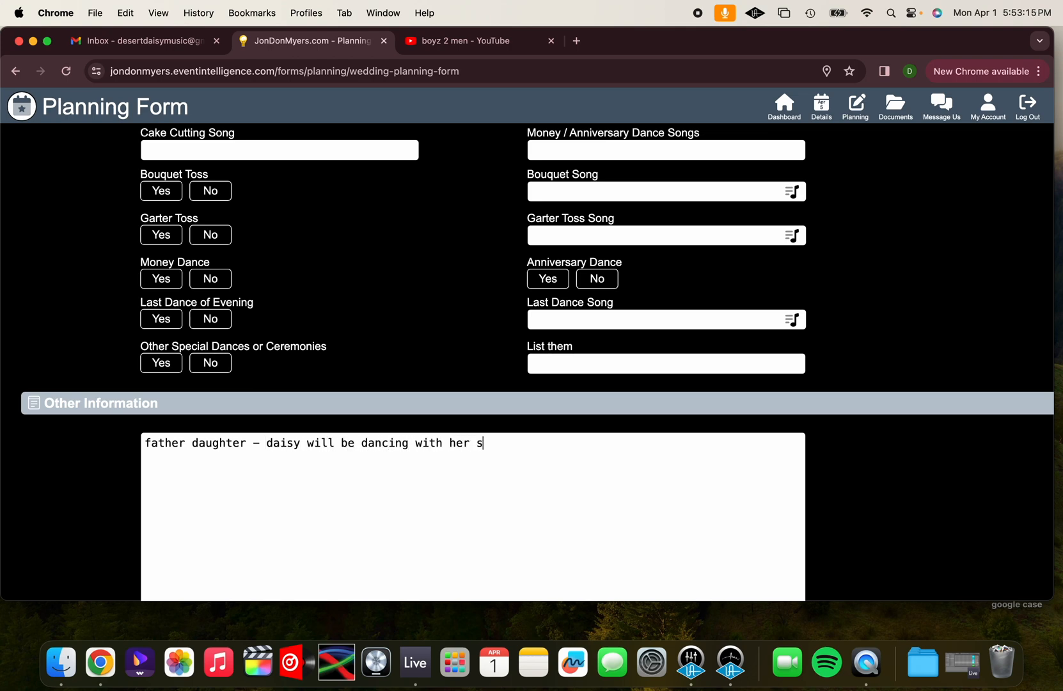
type("tep father roger")
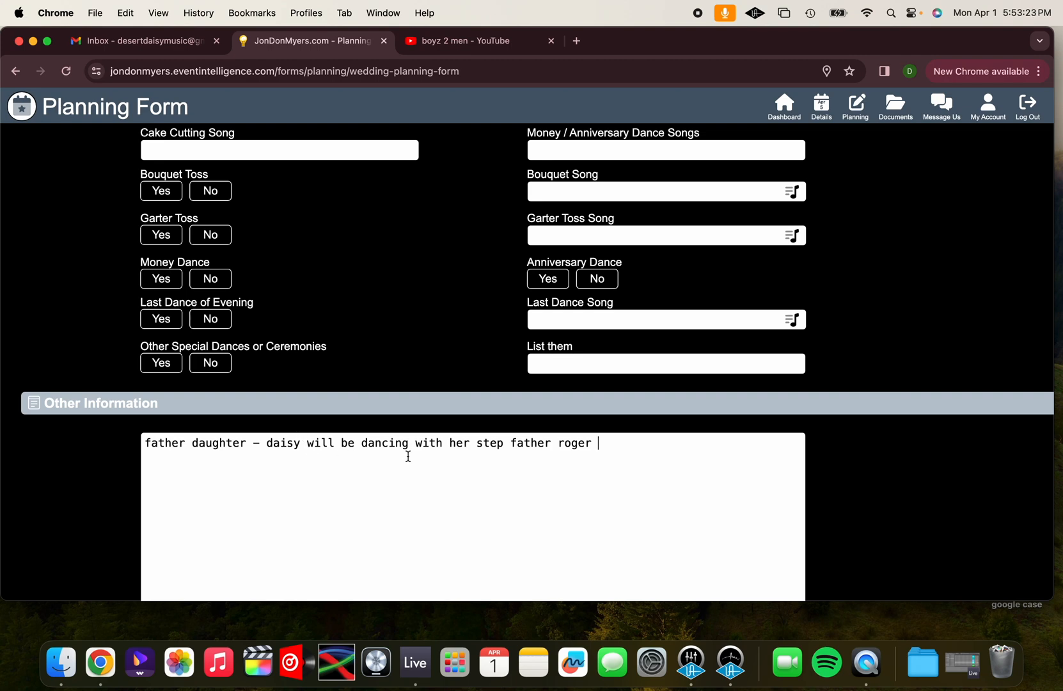
Extend the father daughter note: step father for half of the time and her real father, by first name, for the other half of the song
type("half of the time and her real father ")
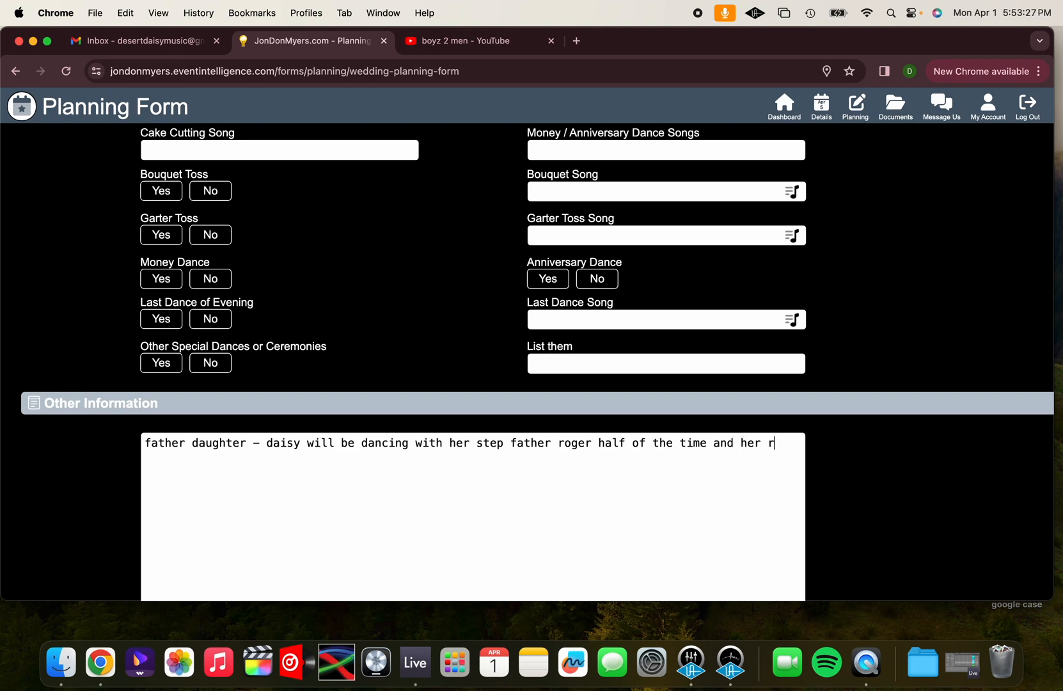
type("kirk the other half of the song")
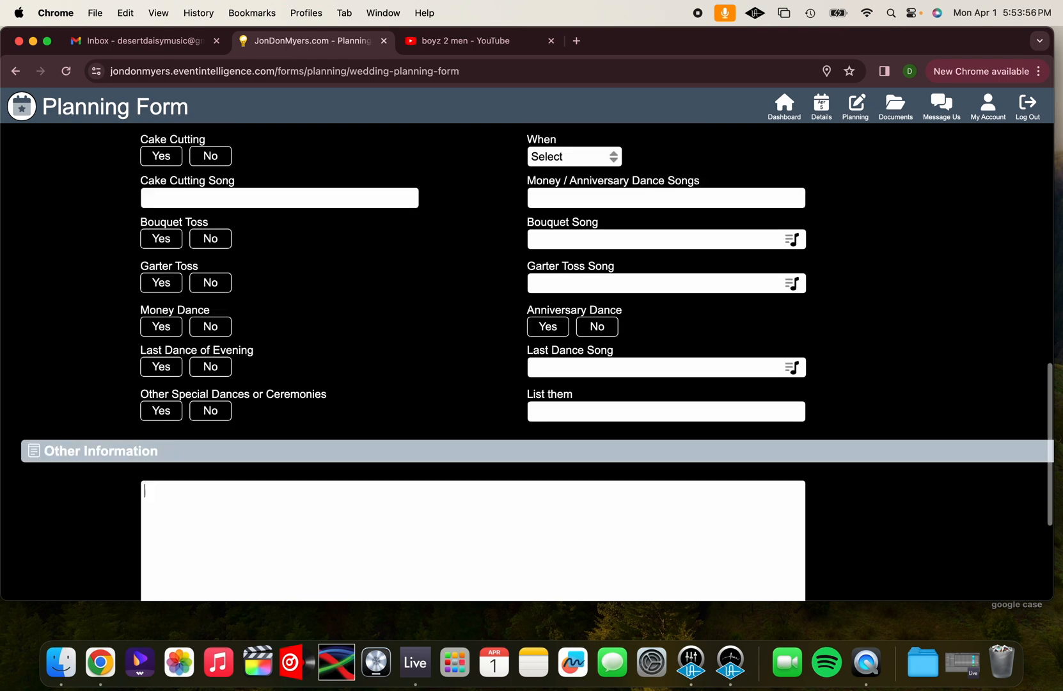
Write in the empty Other Information field that "a song for mama" is the groom's song with his mom, giving his first name
type("a song fro")
key("BackSpace")
key("BackSpace")
type("or")
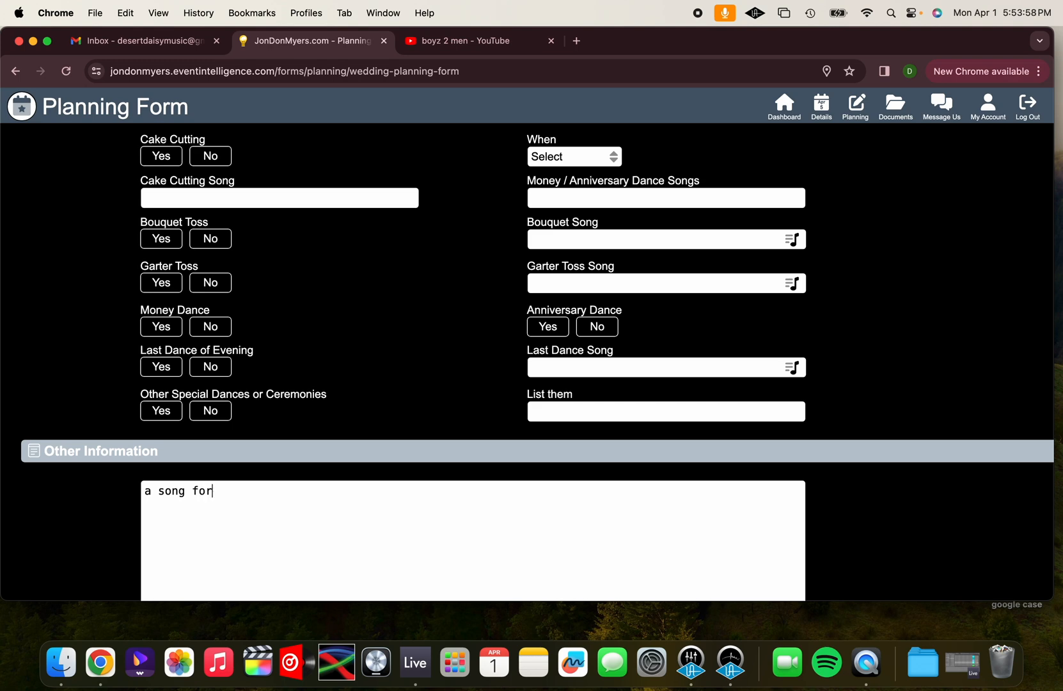
type(" mama is busters song wiht")
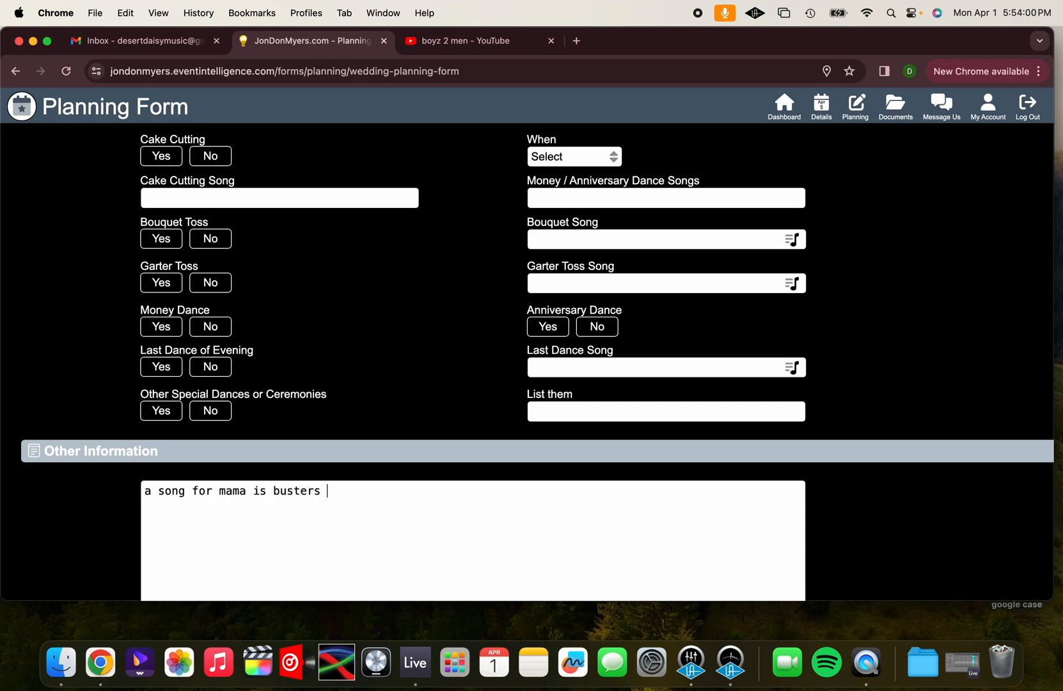
key("BackSpace")
key("BackSpace")
key("BackSpace")
type("th his mom")
Add a second line saying luther vandross is the bride's song with her dad, giving her first name
key("Return")
type("and ")
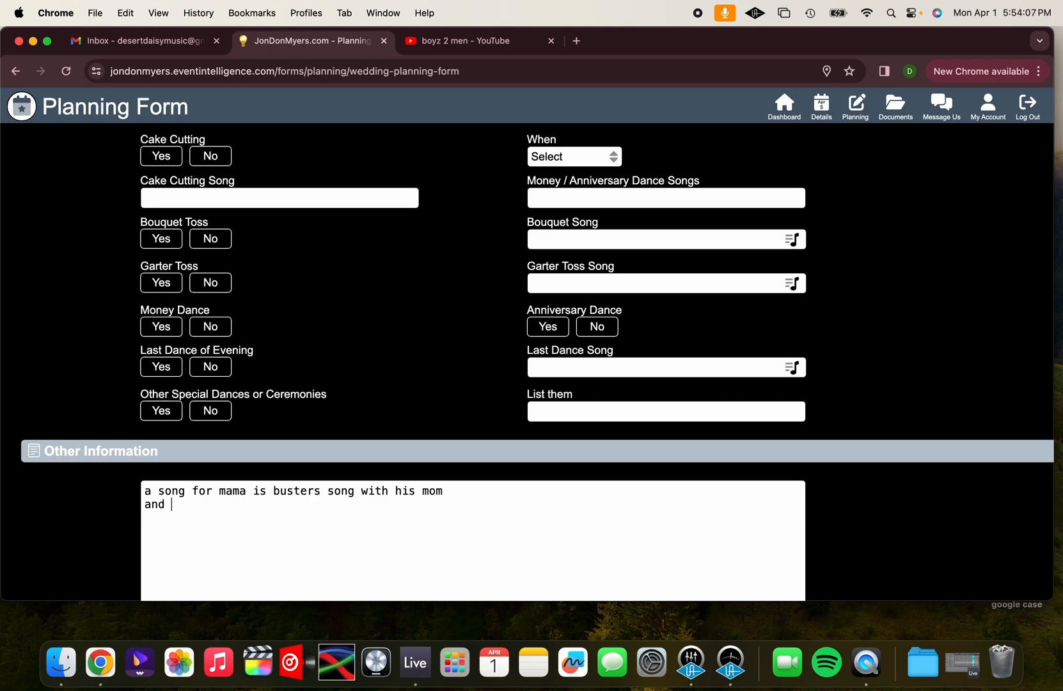
type("luther vandross is daisys song with her da")
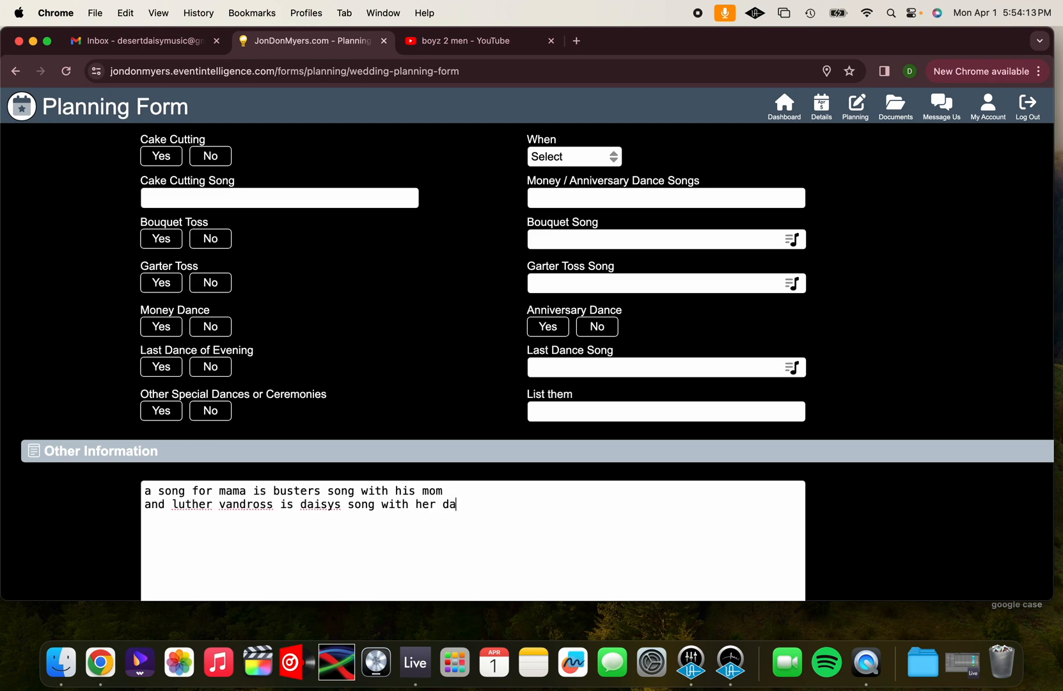
type("d")
Set Cake Cutting to Yes, timed After Dinner, with "maroon 5 - sugar" as the Cake Cutting Song
scroll(463, 266, "up", 5)
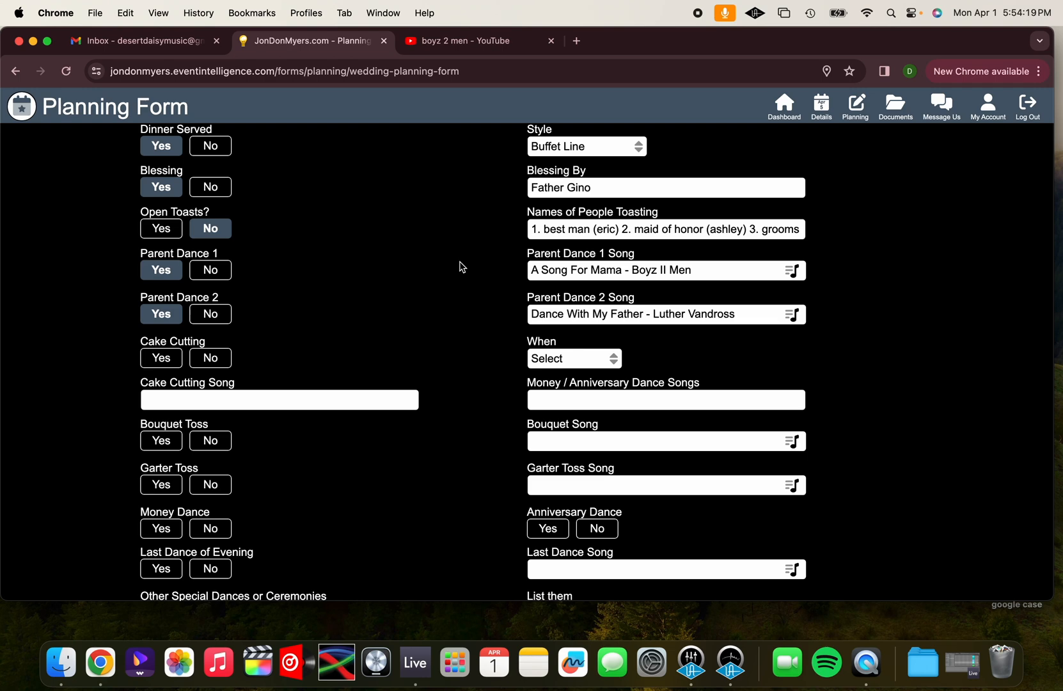
scroll(461, 297, "down", 3)
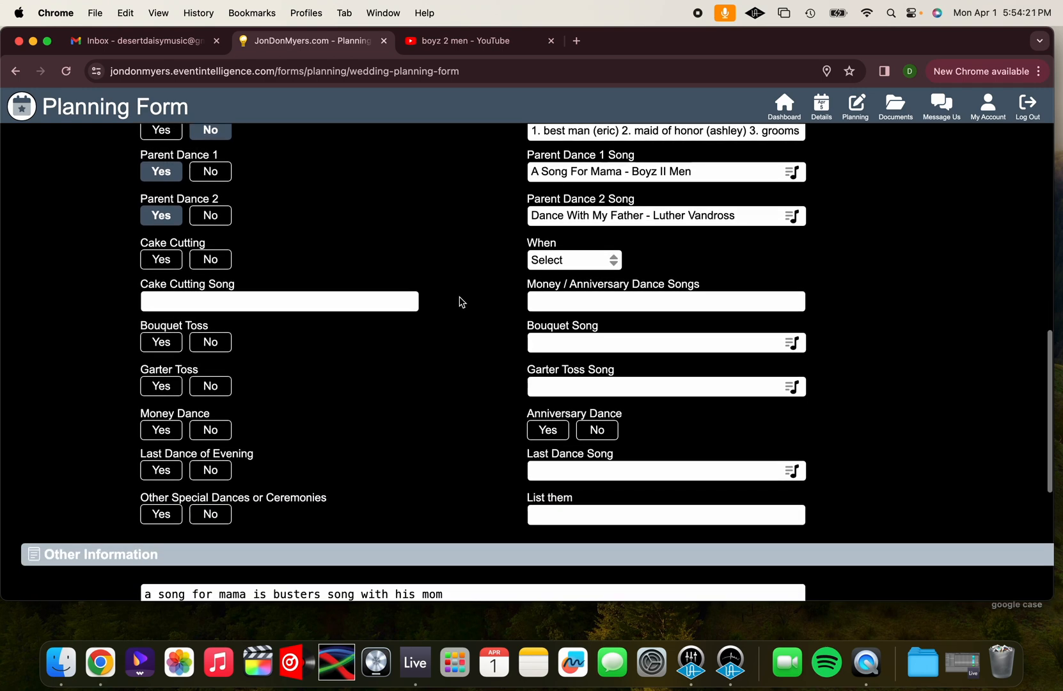
scroll(461, 300, "down", 1)
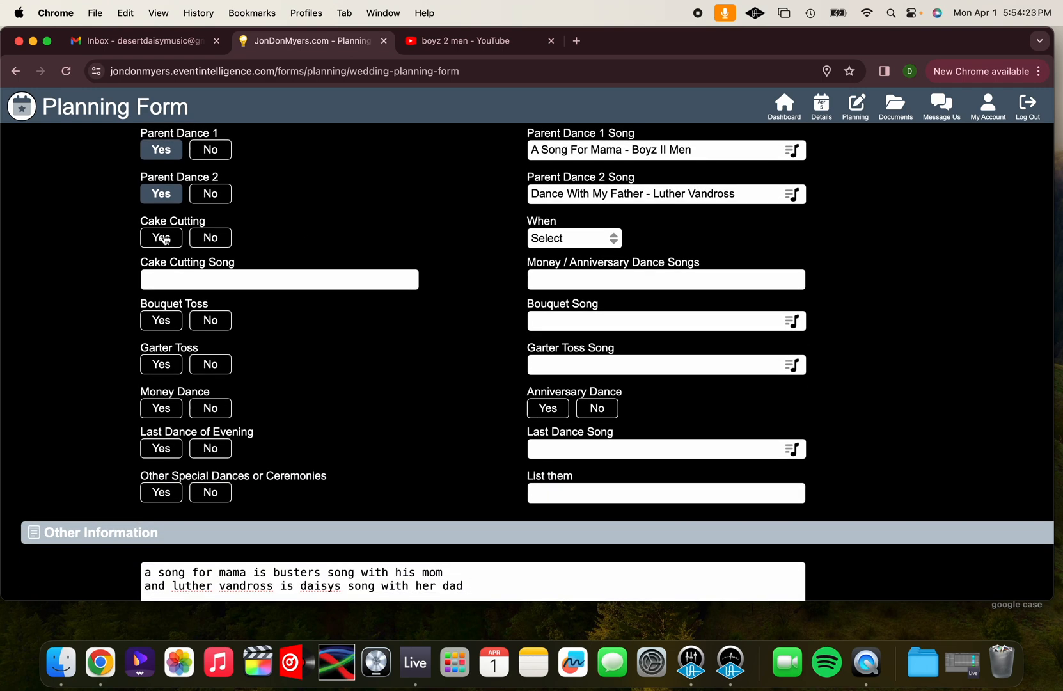
left_click(163, 238)
left_click(587, 239)
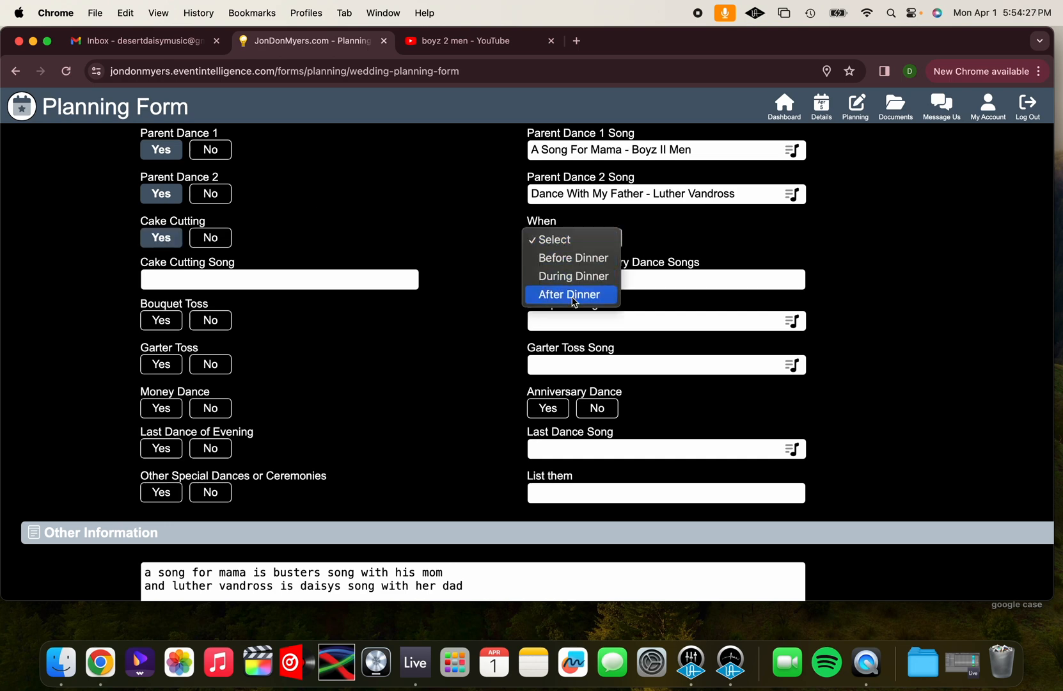
left_click(574, 296)
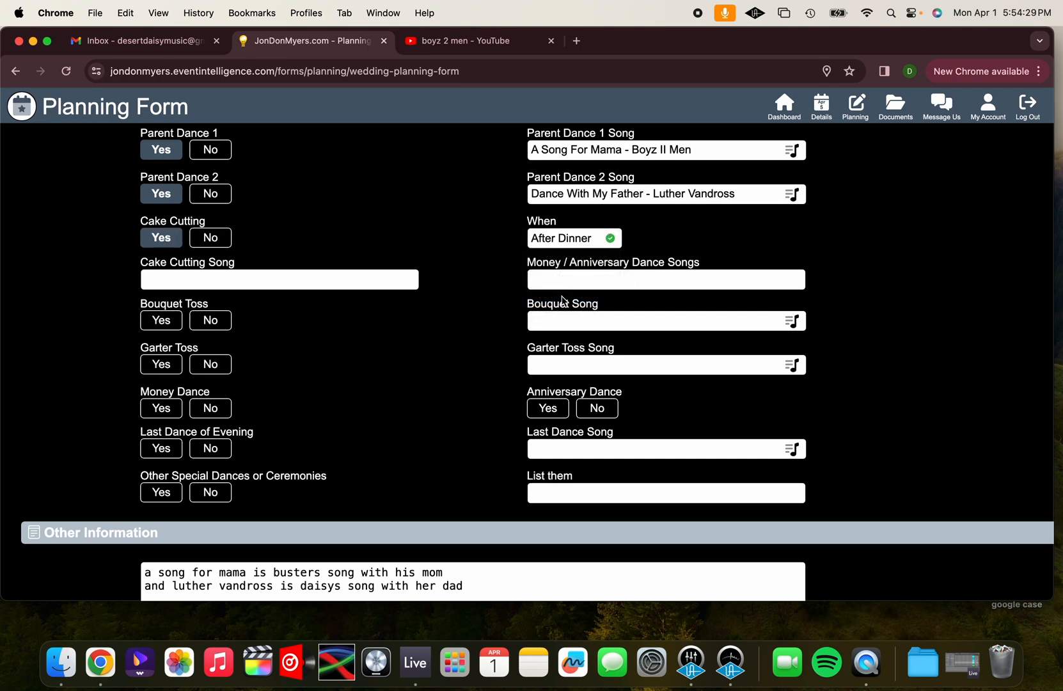
left_click(361, 282)
type("maroon 5 - sugar")
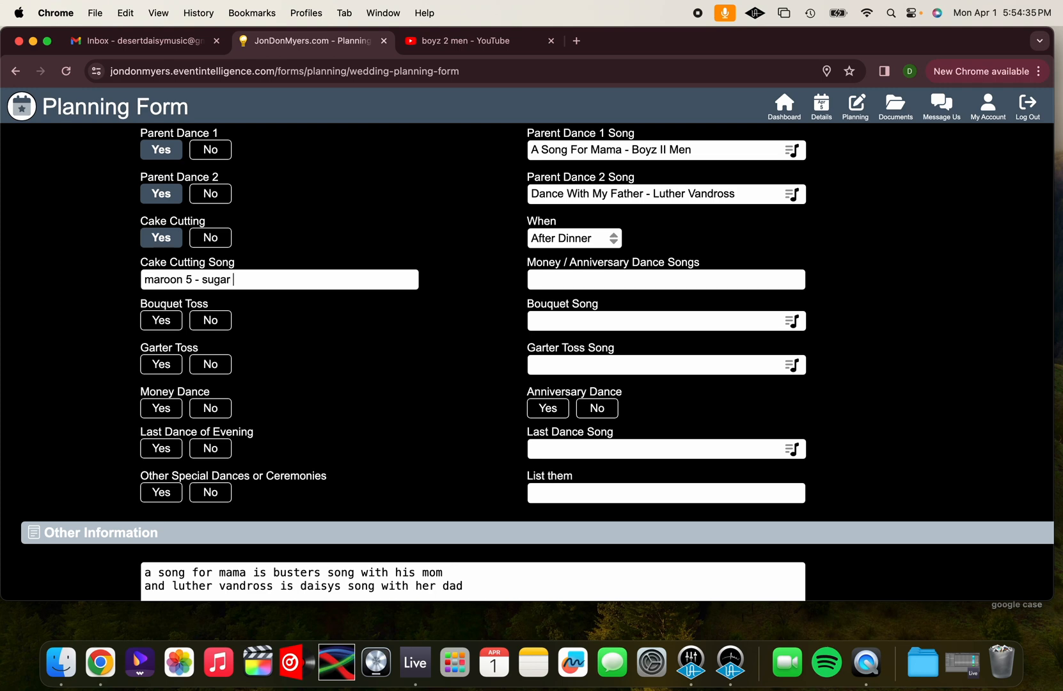
Fill Money / Anniversary Dance Songs with "Etta james - at last, Christ Stapleton - tennessee whiskey, Aerosmith - I don't wanna miss a thing"
left_click(590, 276)
type("Etta james - at last,")
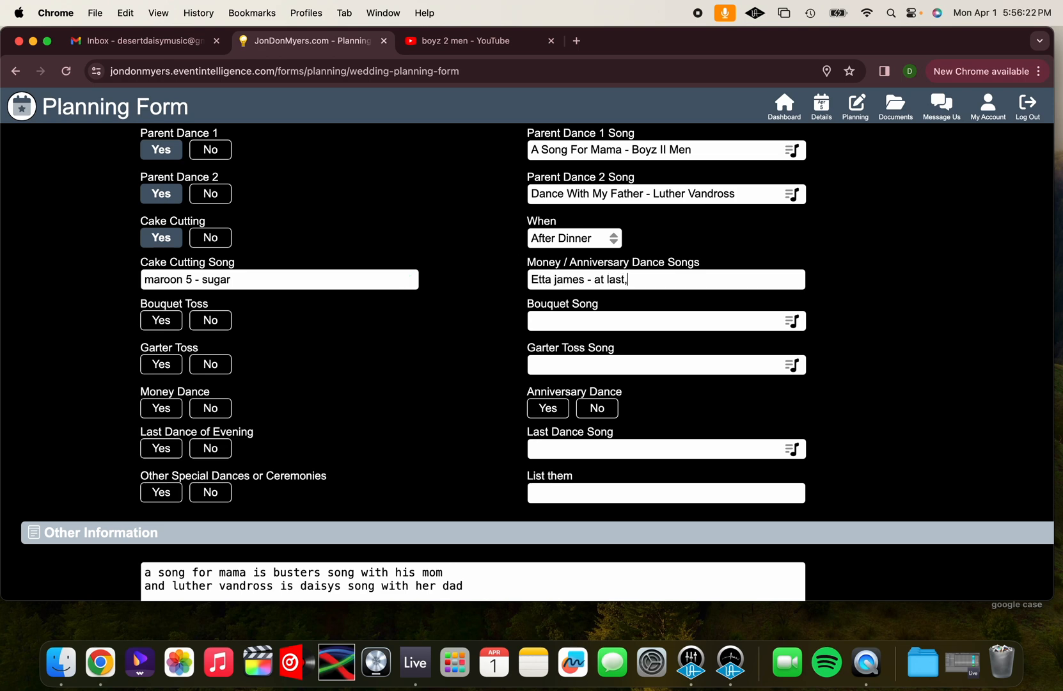
type(" Christ Stapleton")
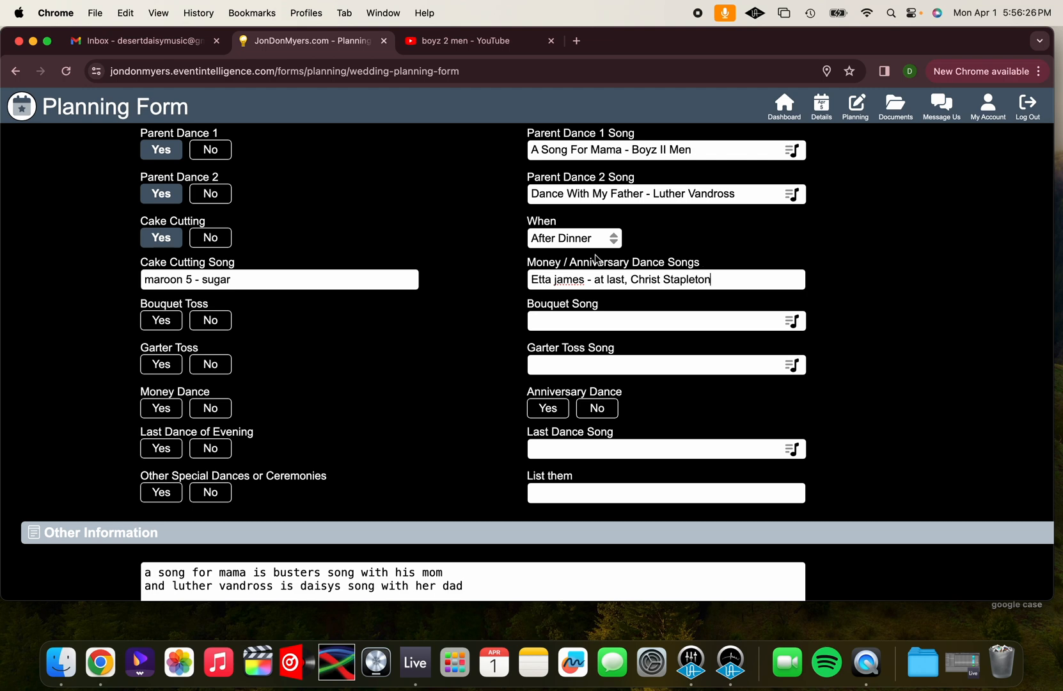
scroll(581, 253, "up", 1)
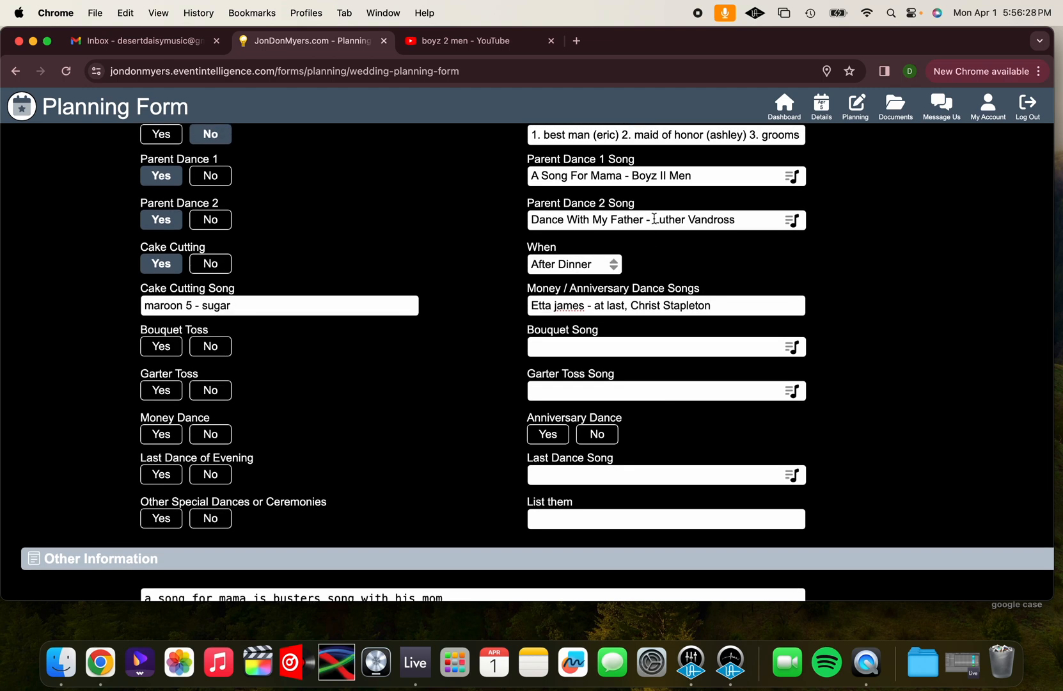
scroll(661, 250, "up", 1)
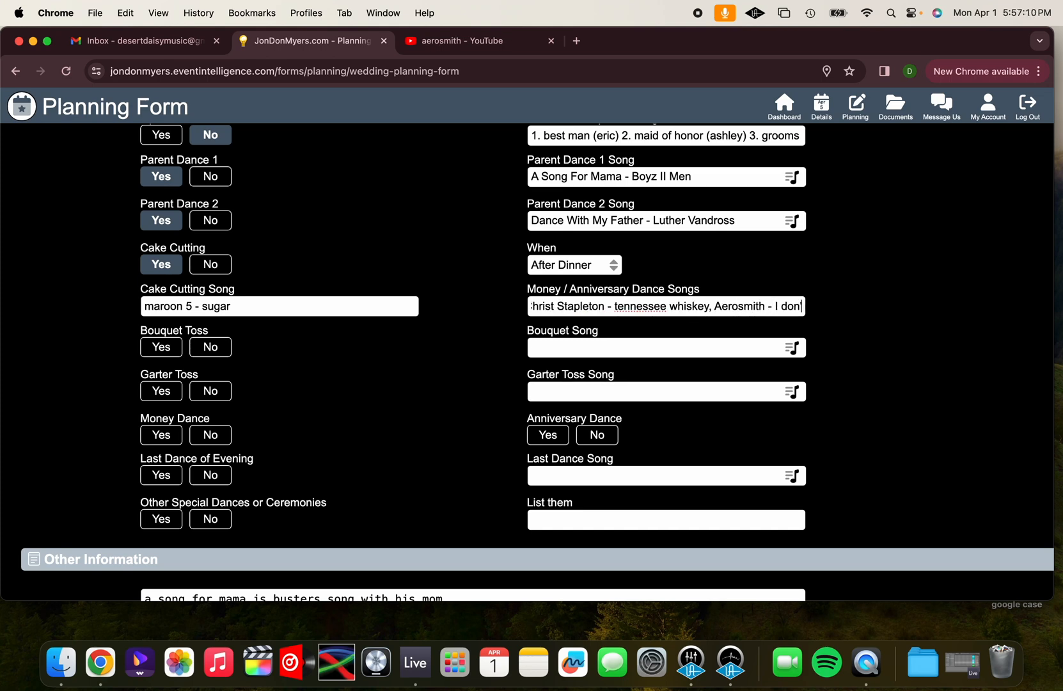
type("t wanna mis")
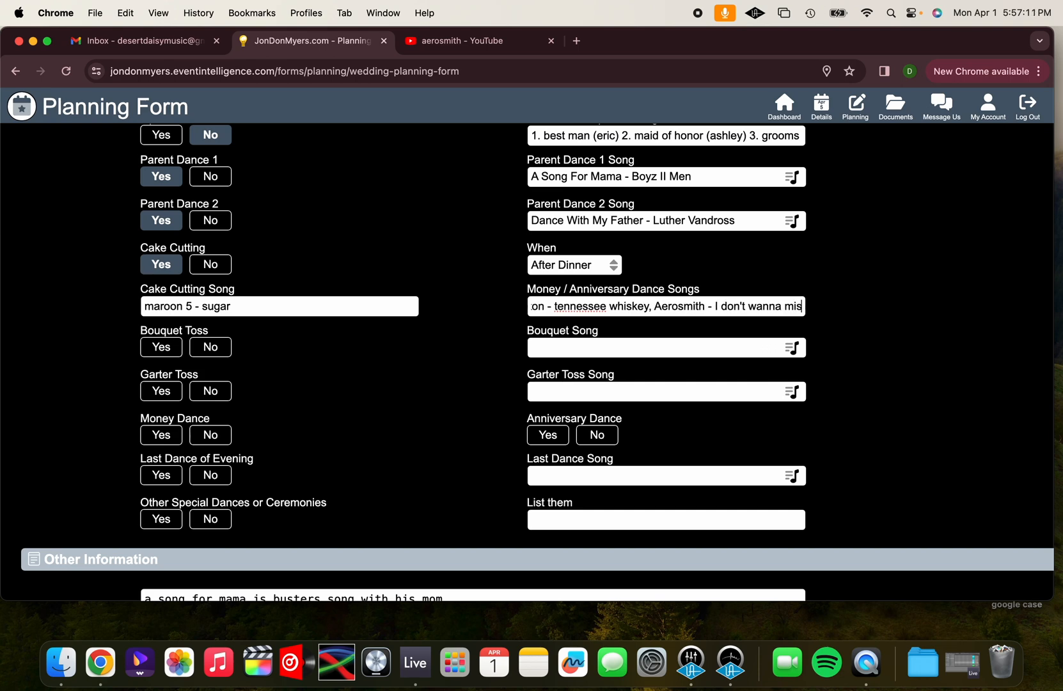
type("s a thing")
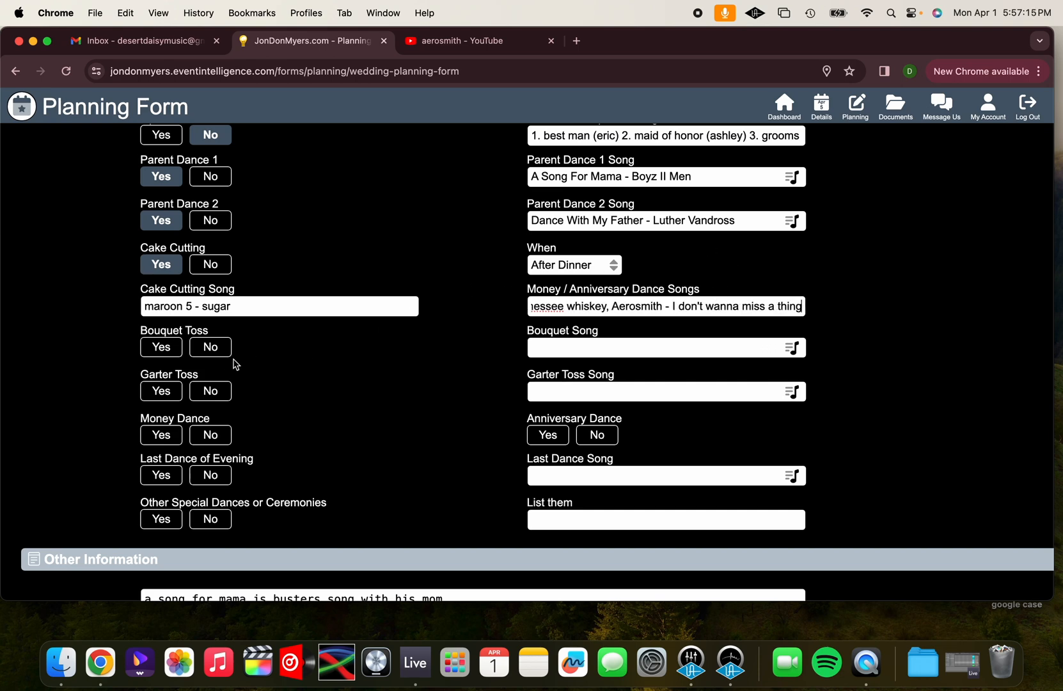
Set Bouquet Toss to Yes and look through the song library's Bouquet Toss list for a Bouquet Song
left_click(165, 352)
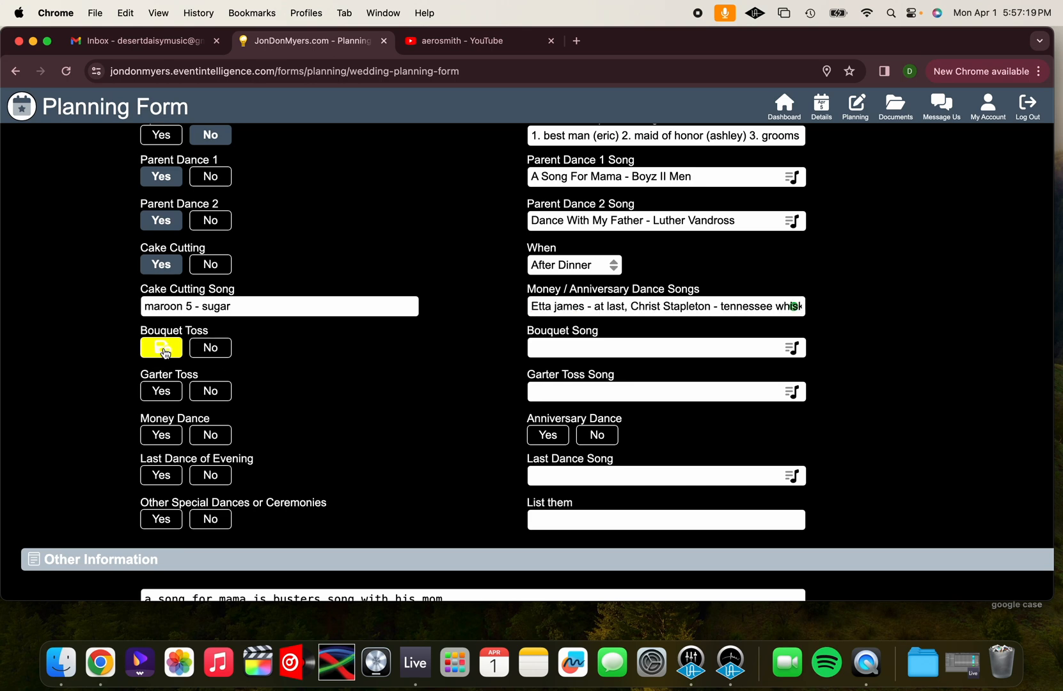
left_click(552, 347)
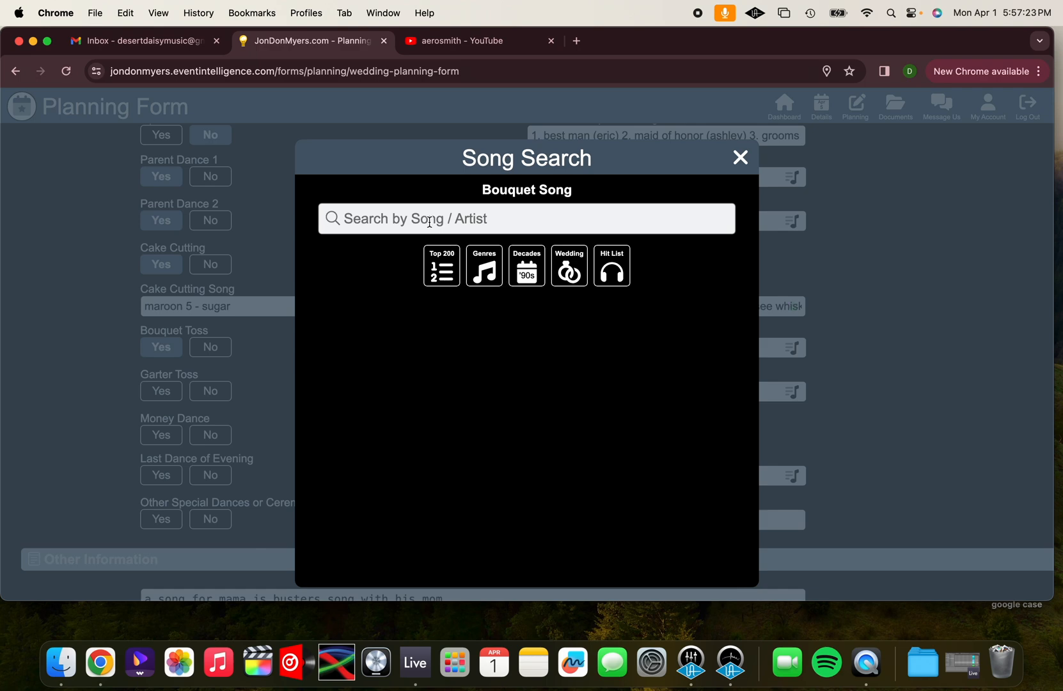
left_click(455, 270)
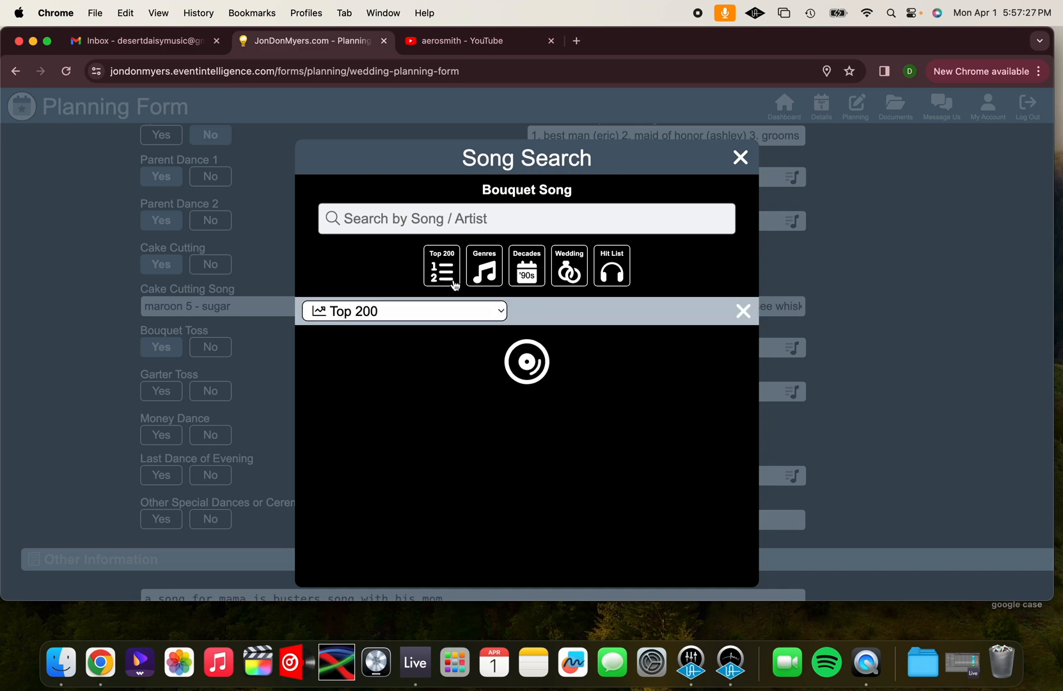
left_click(442, 311)
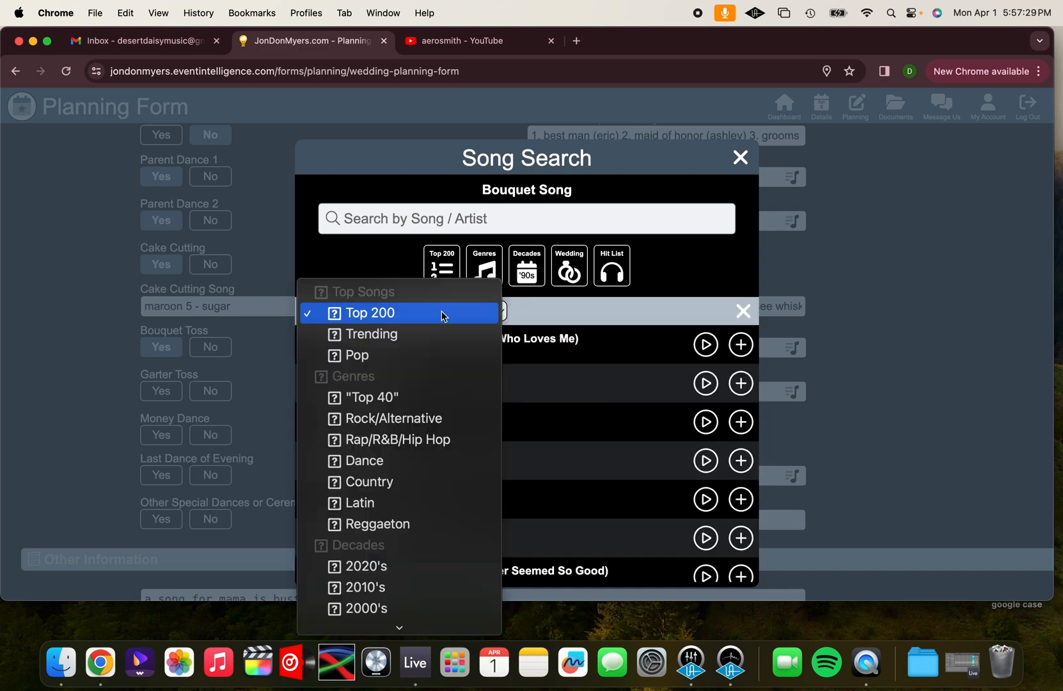
scroll(429, 450, "down", 5)
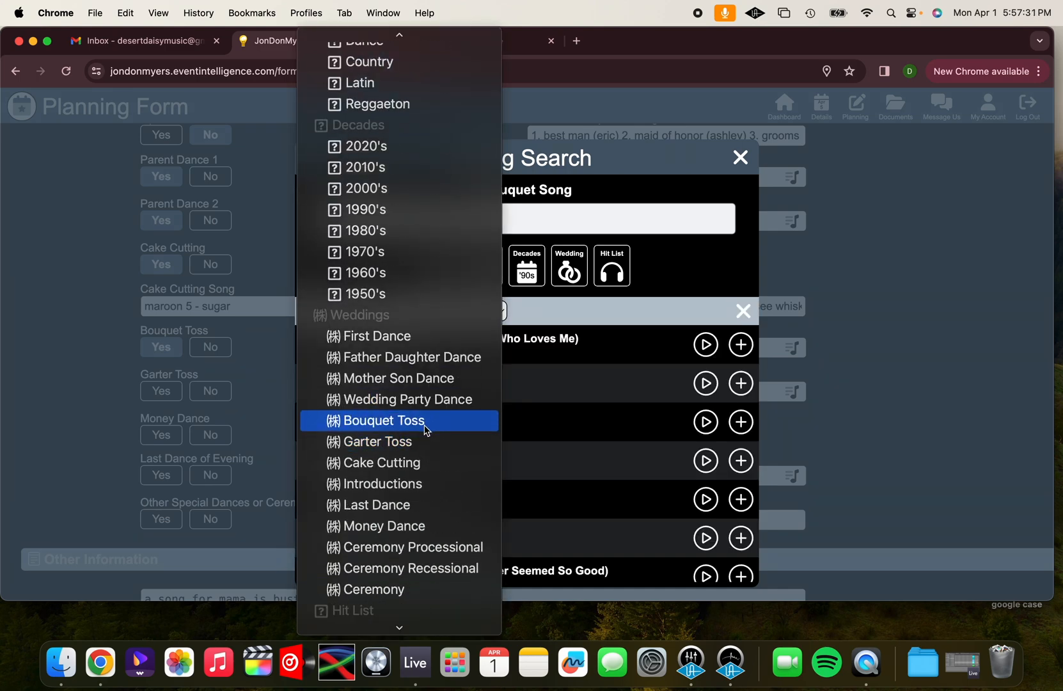
left_click(427, 428)
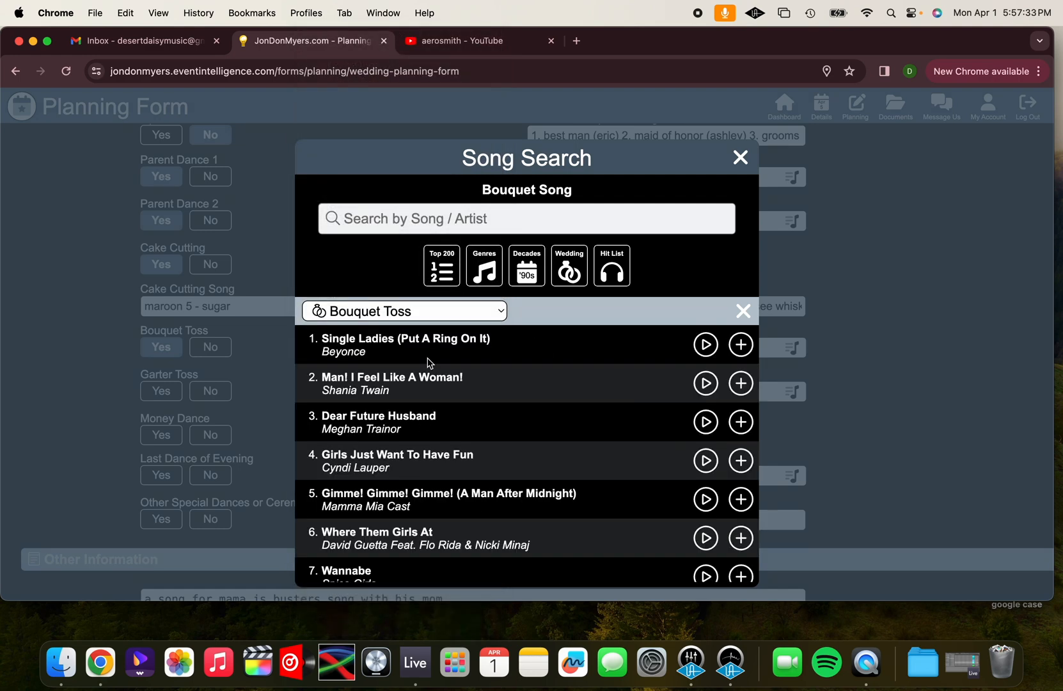
scroll(430, 409, "down", 1)
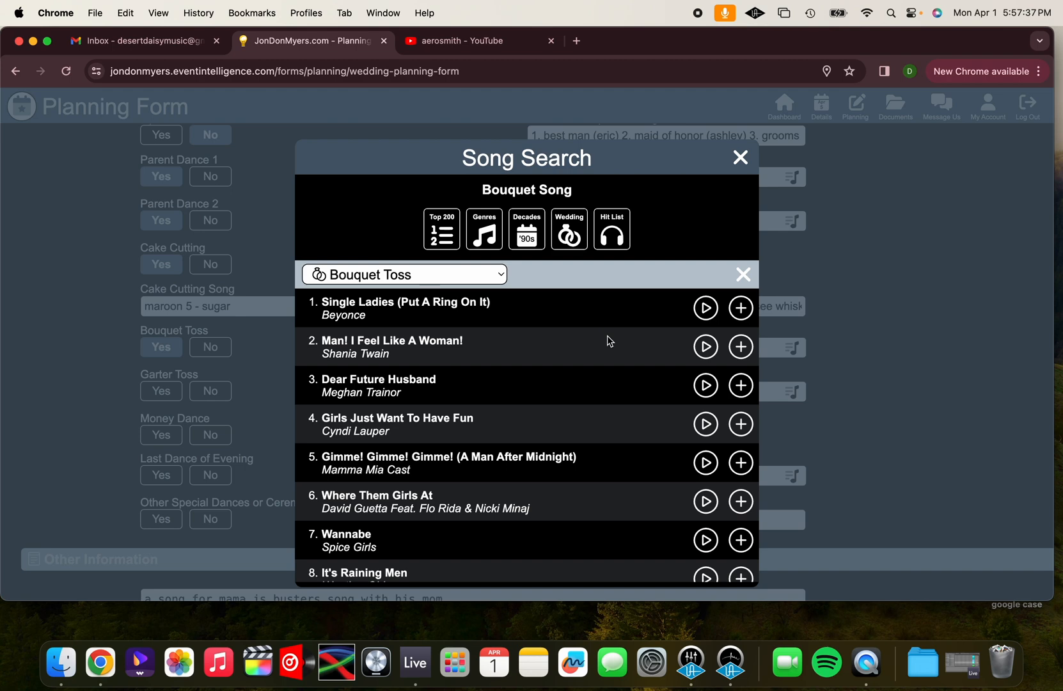
scroll(609, 341, "down", 3)
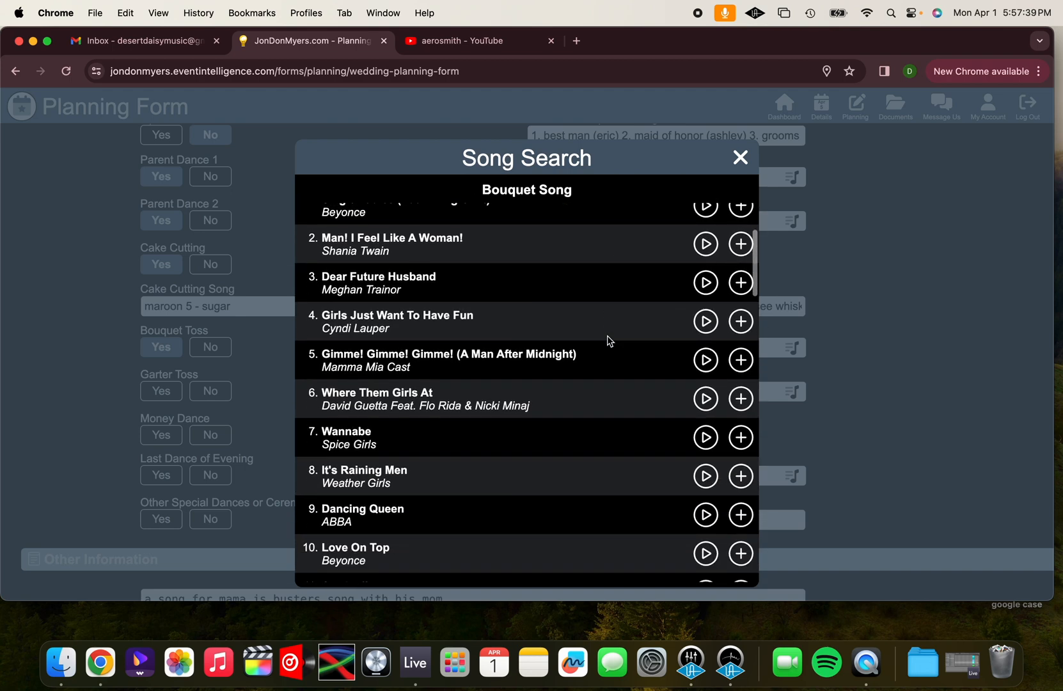
scroll(609, 341, "down", 4)
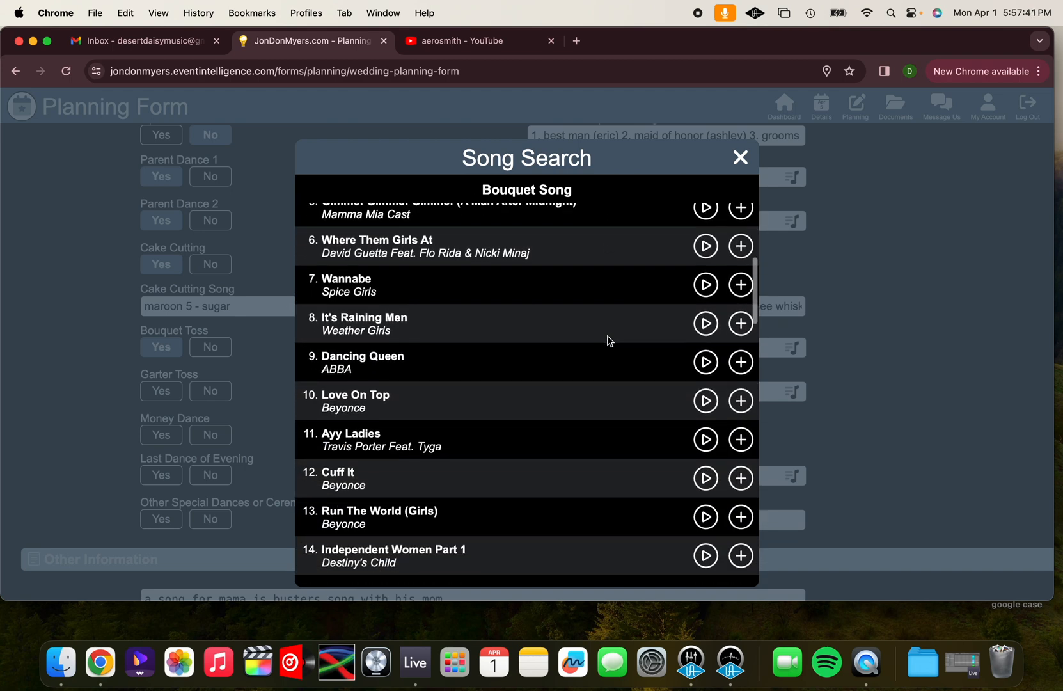
scroll(607, 340, "down", 15)
scroll(608, 327, "up", 2)
Switch to the YouTube tab, load jondonmyers.com and follow its music samples to the DJ's Spotify profile in the browser, declining the desktop app
left_click(512, 42)
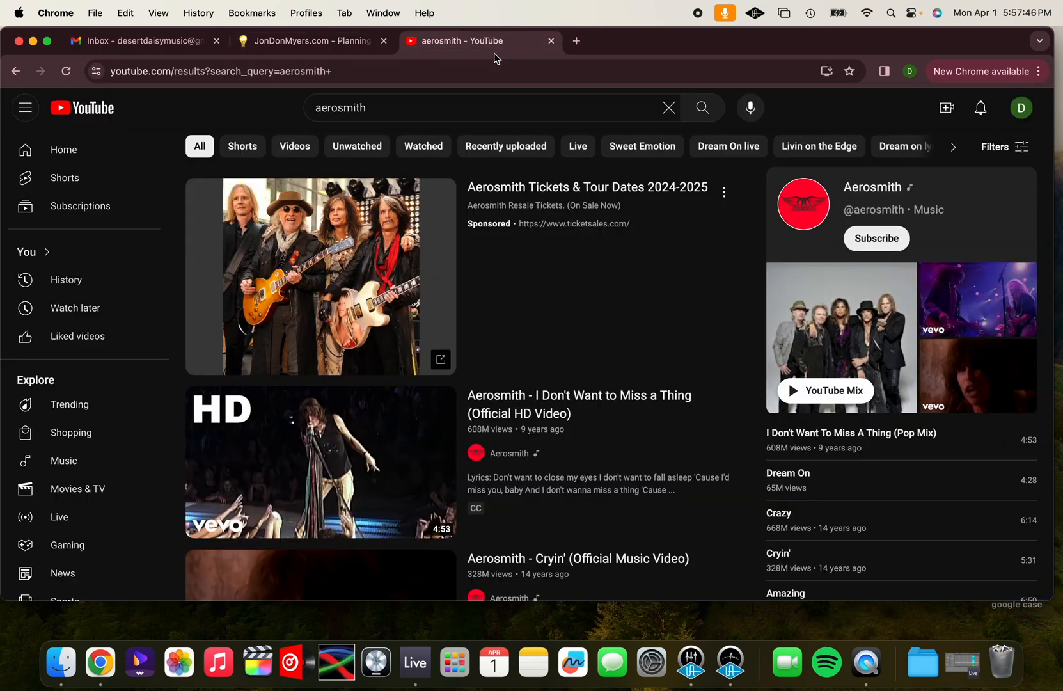
left_click(468, 72)
type("jondonmyers.com")
key("Return")
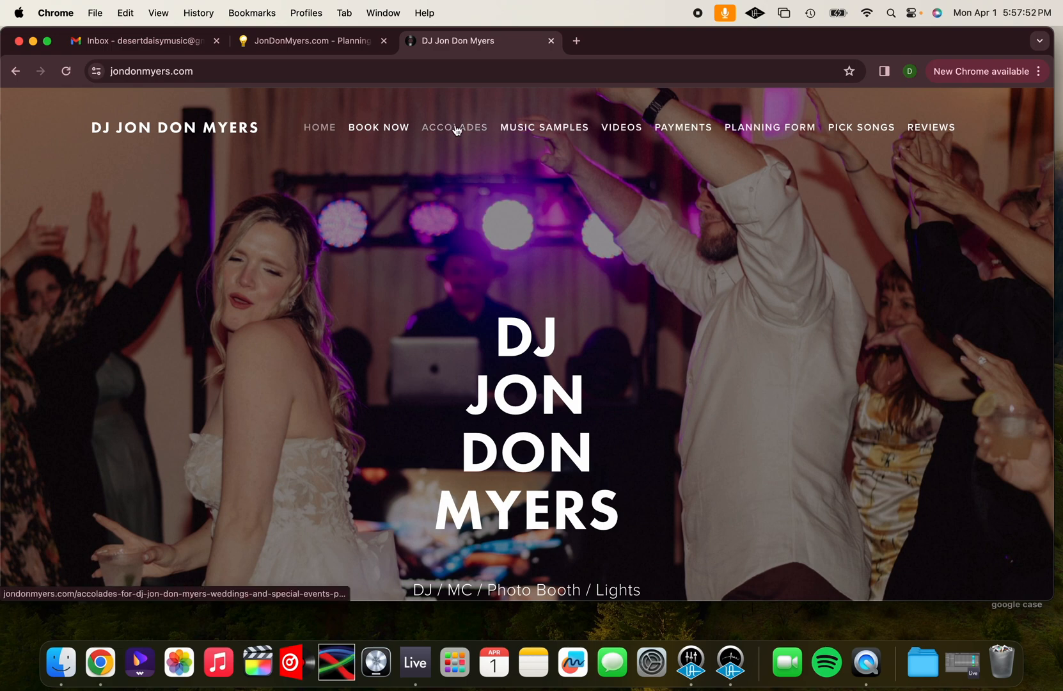
left_click(537, 128)
scroll(435, 333, "down", 5)
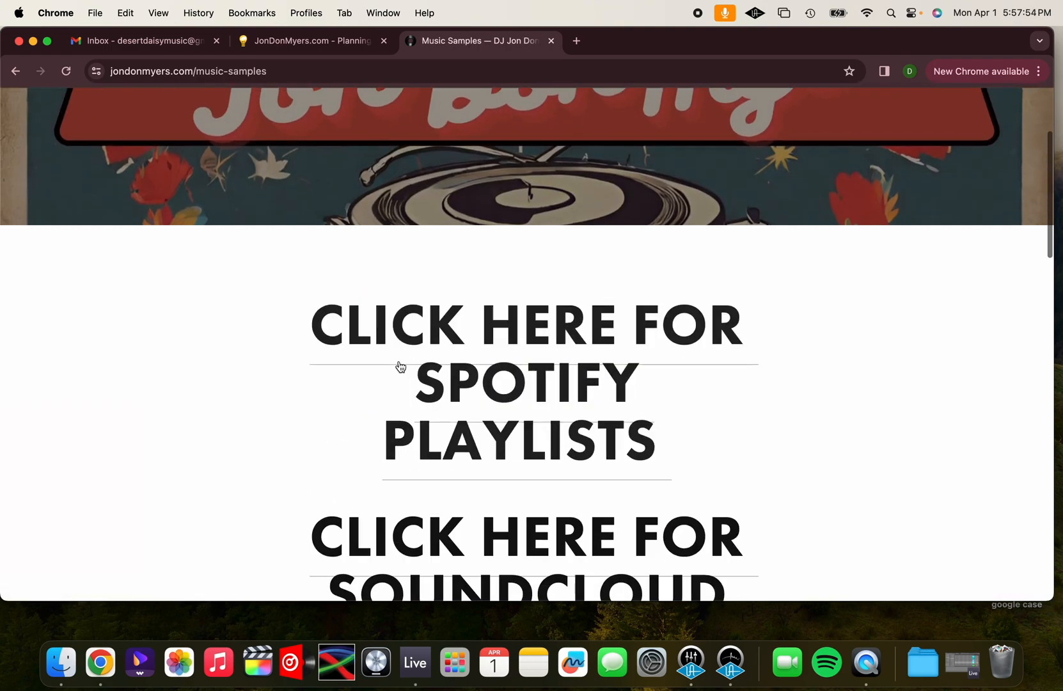
left_click(478, 357)
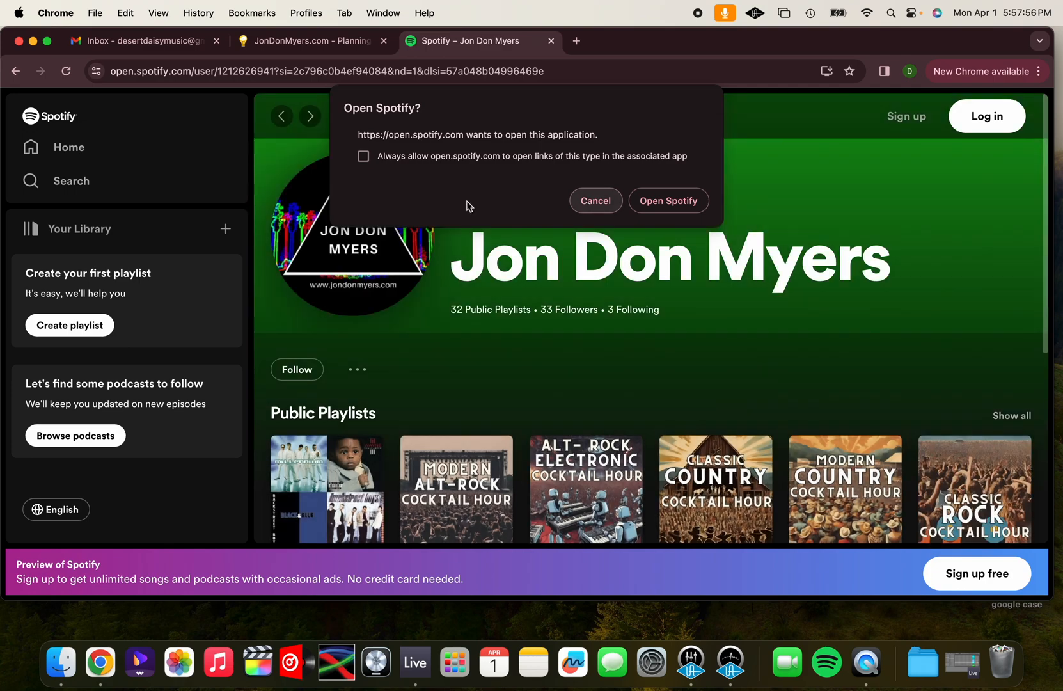
left_click(573, 204)
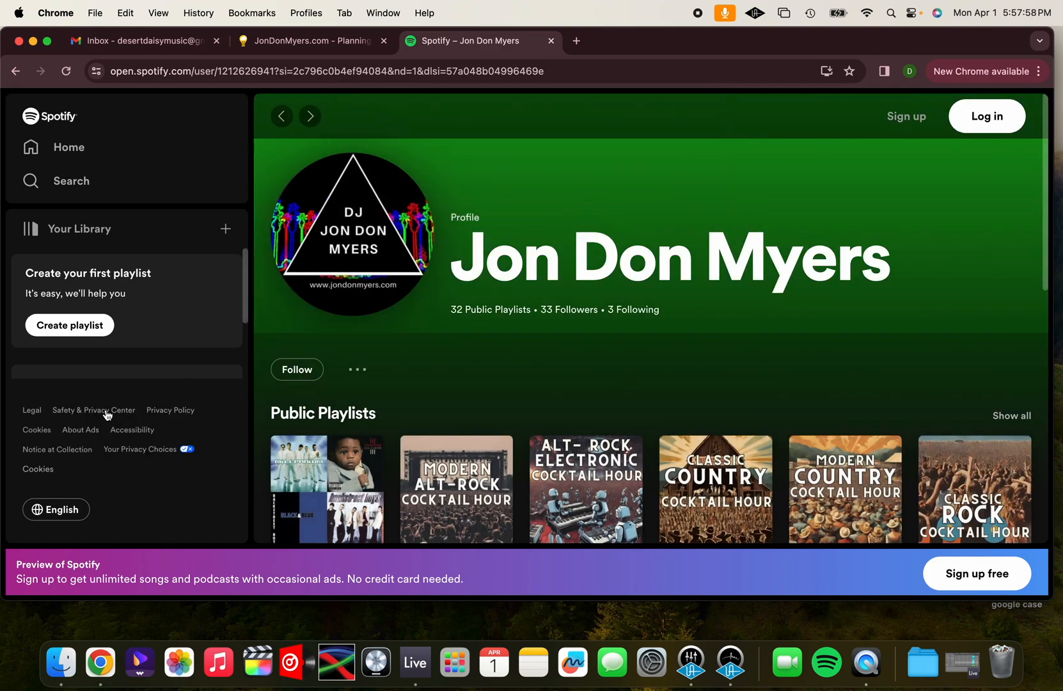
Show all of the DJ's public playlists and open the "Wedding - Top 50 Bouquet Songs" playlist
scroll(340, 446, "down", 4)
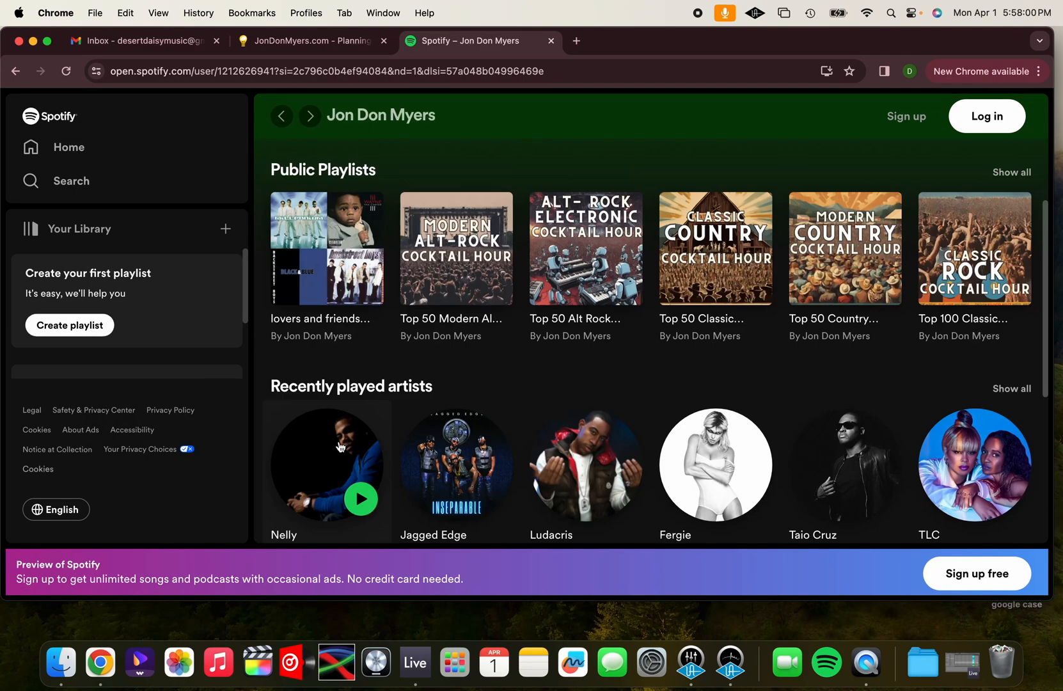
left_click(1012, 172)
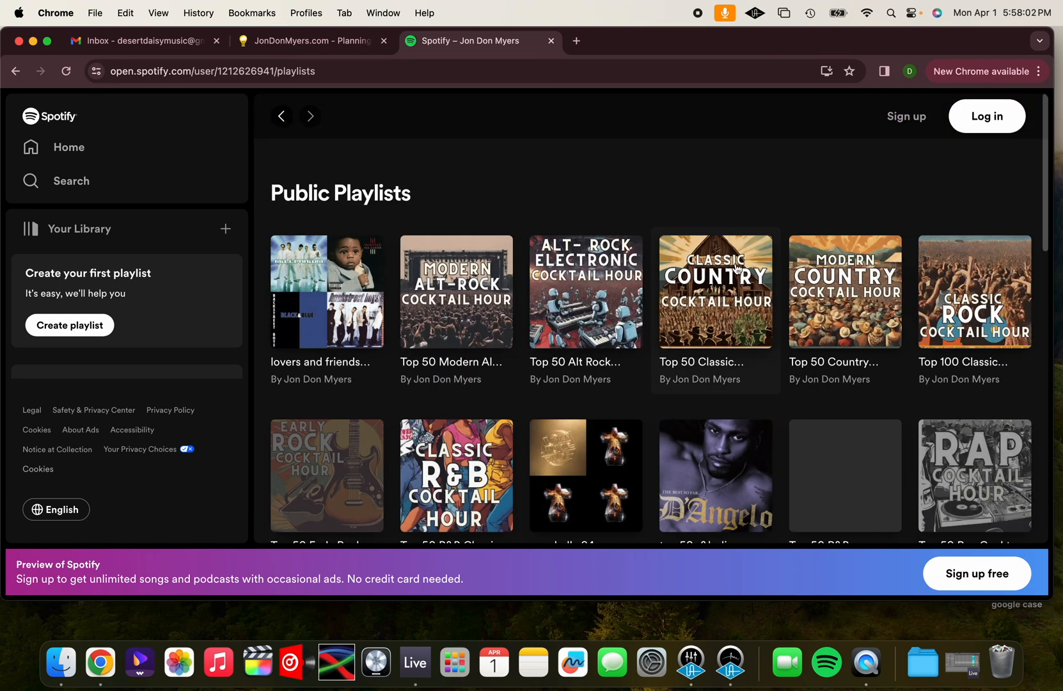
scroll(613, 327, "down", 6)
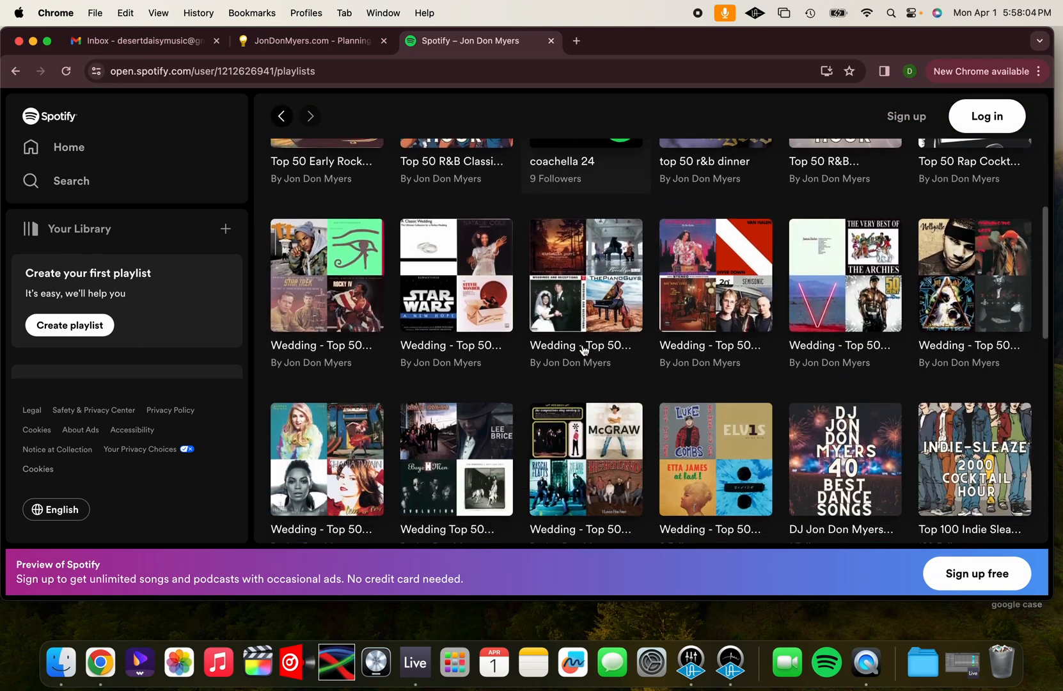
scroll(583, 348, "down", 1)
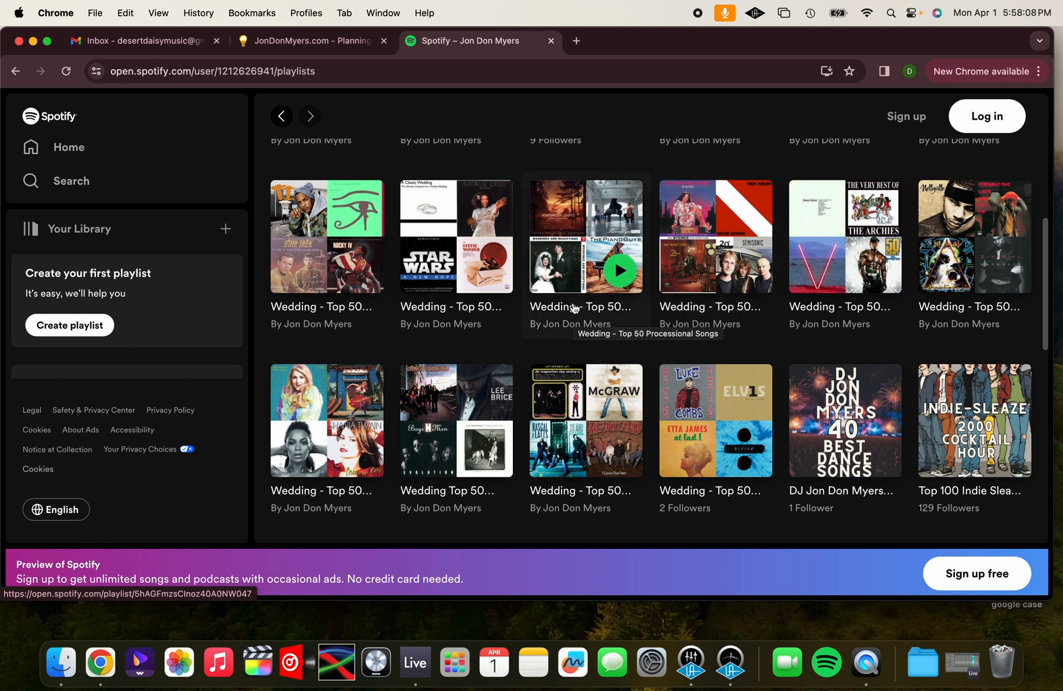
left_click(318, 491)
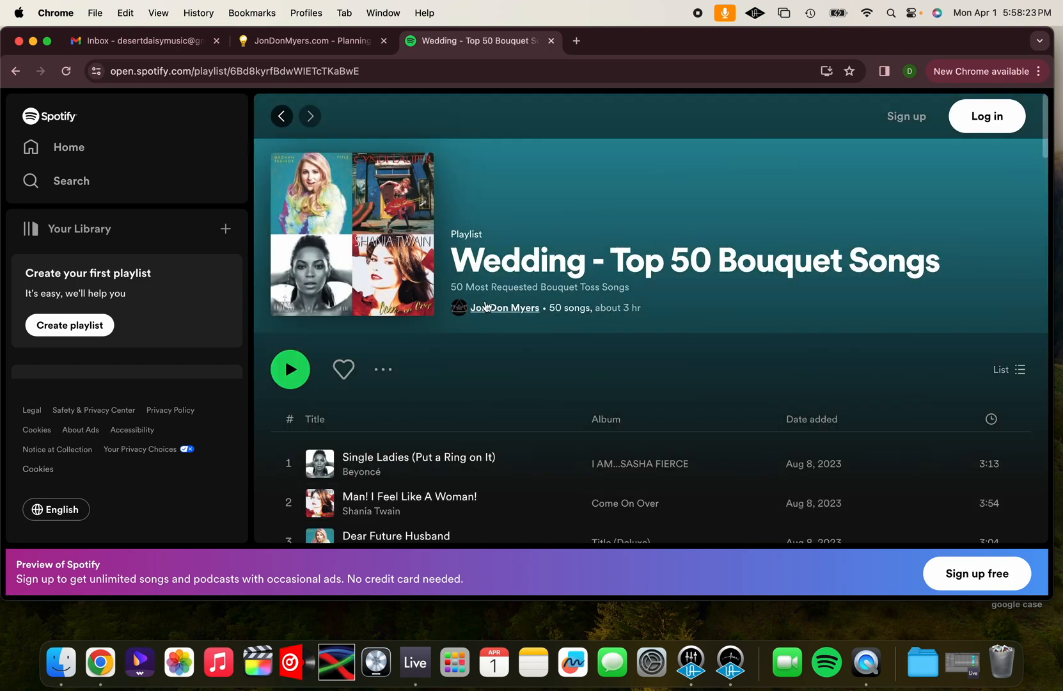
Look through the songs in the Top 50 Bouquet Songs playlist for bouquet toss ideas
scroll(486, 306, "down", 4)
scroll(486, 306, "down", 1)
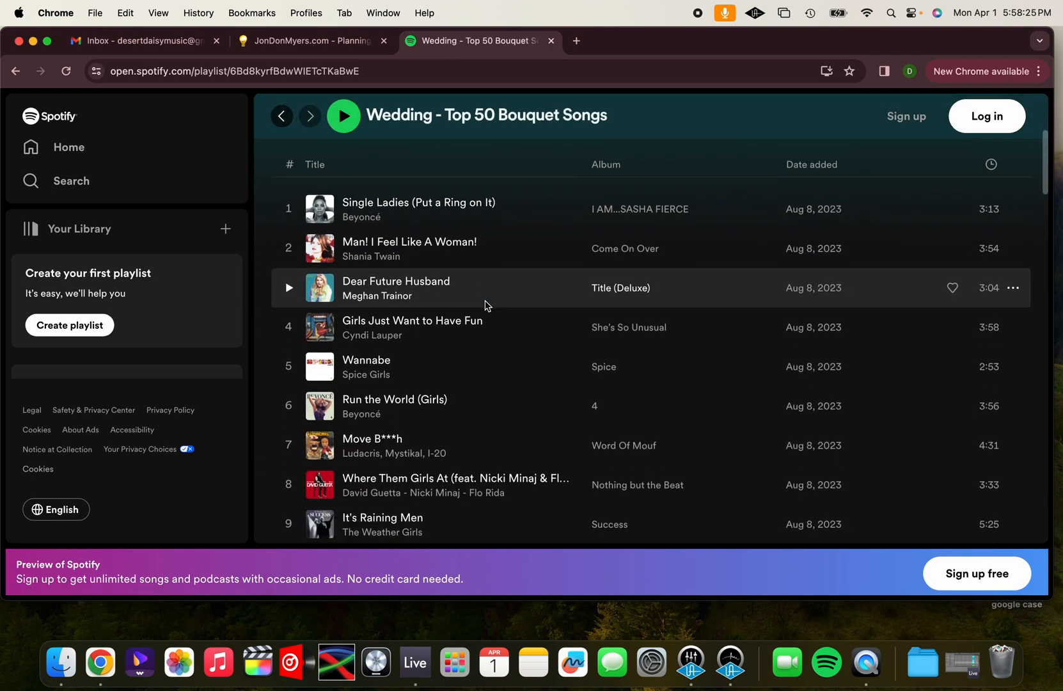
scroll(486, 305, "down", 3)
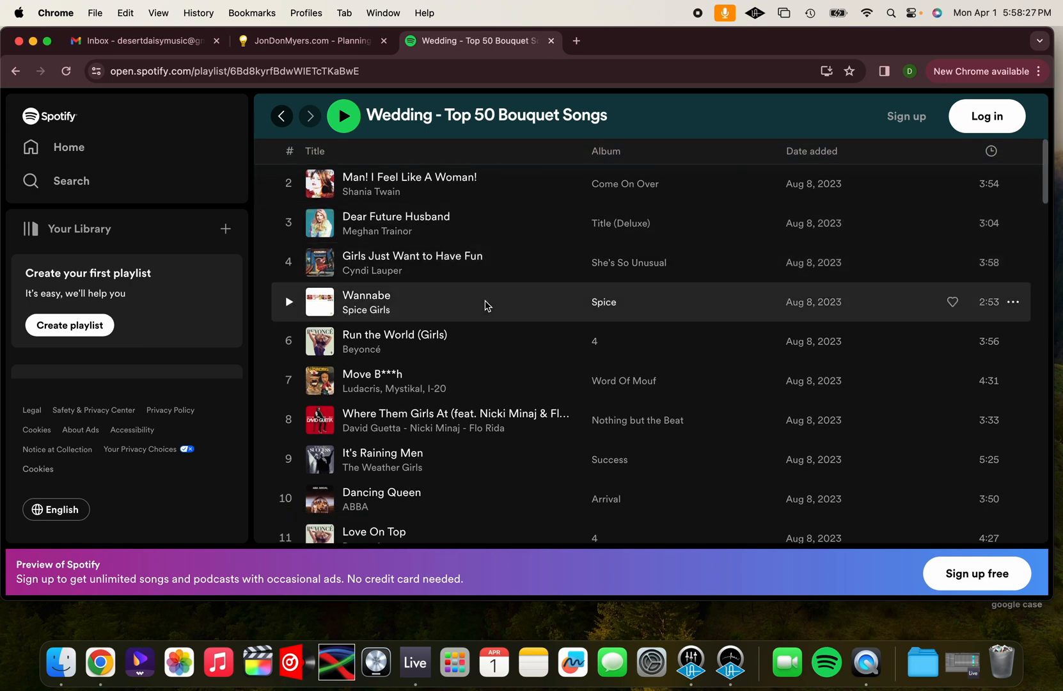
scroll(486, 305, "down", 4)
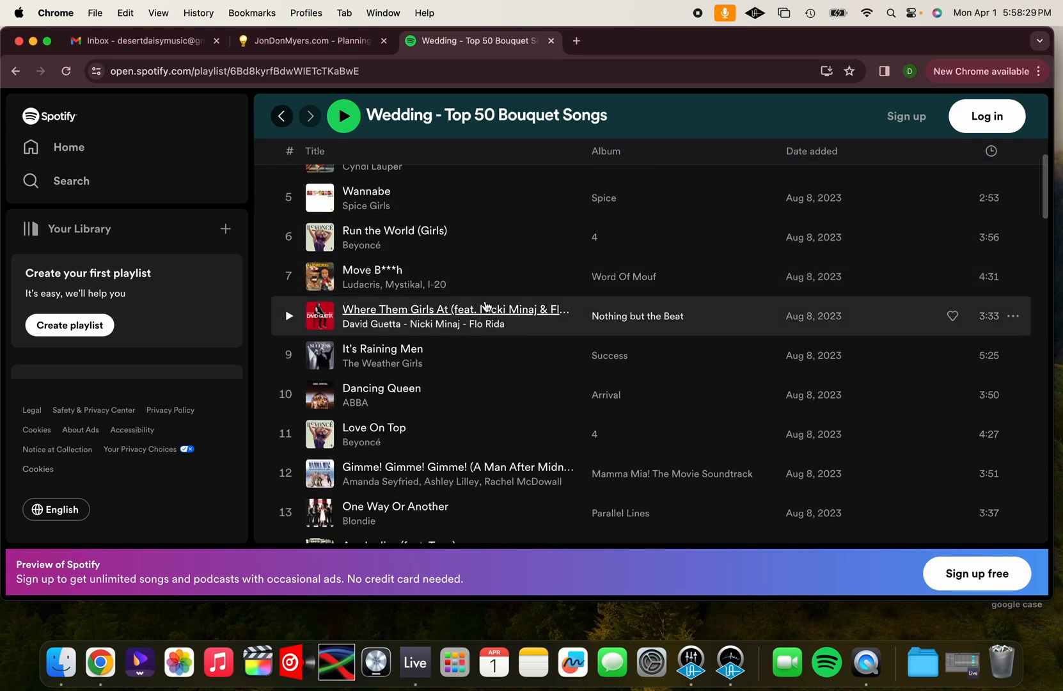
scroll(486, 306, "down", 3)
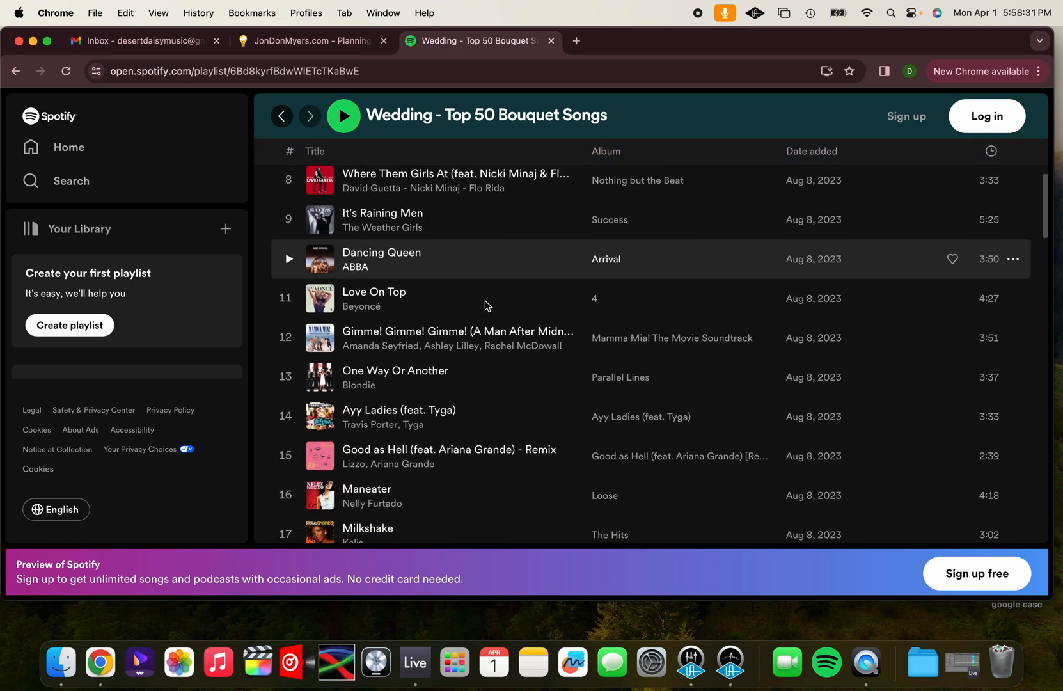
scroll(486, 306, "down", 4)
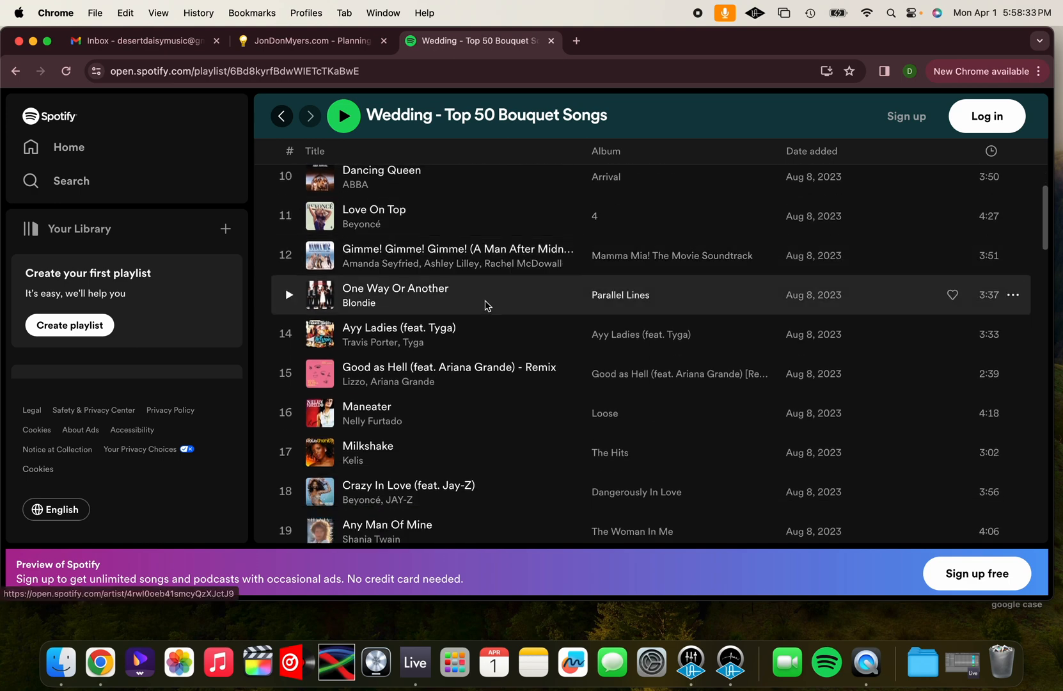
scroll(486, 306, "down", 1)
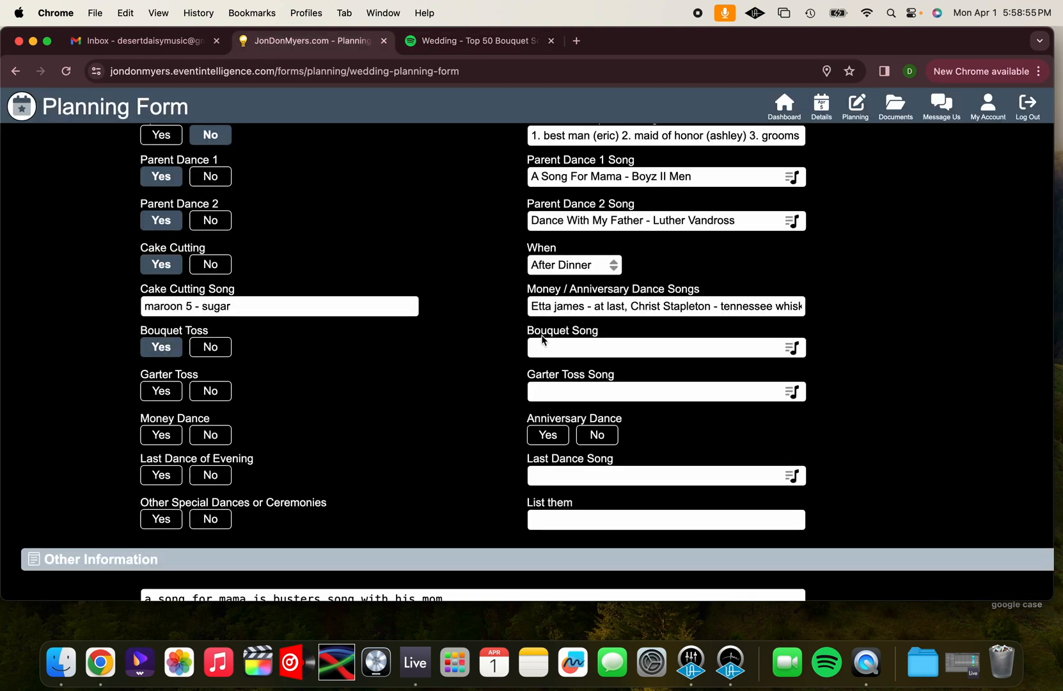
Return to the planning form and add "Single Ladies (Put A Ring On It)" by Beyonce from the Bouquet Toss wedding list as the Bouquet Song
left_click(553, 346)
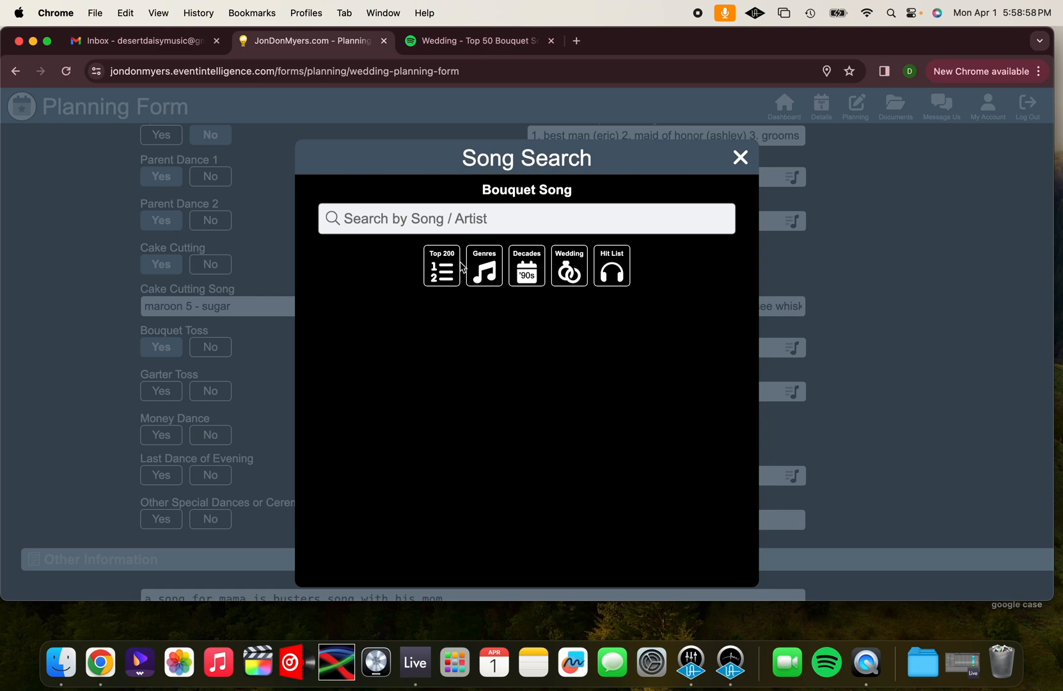
left_click(568, 268)
left_click(445, 306)
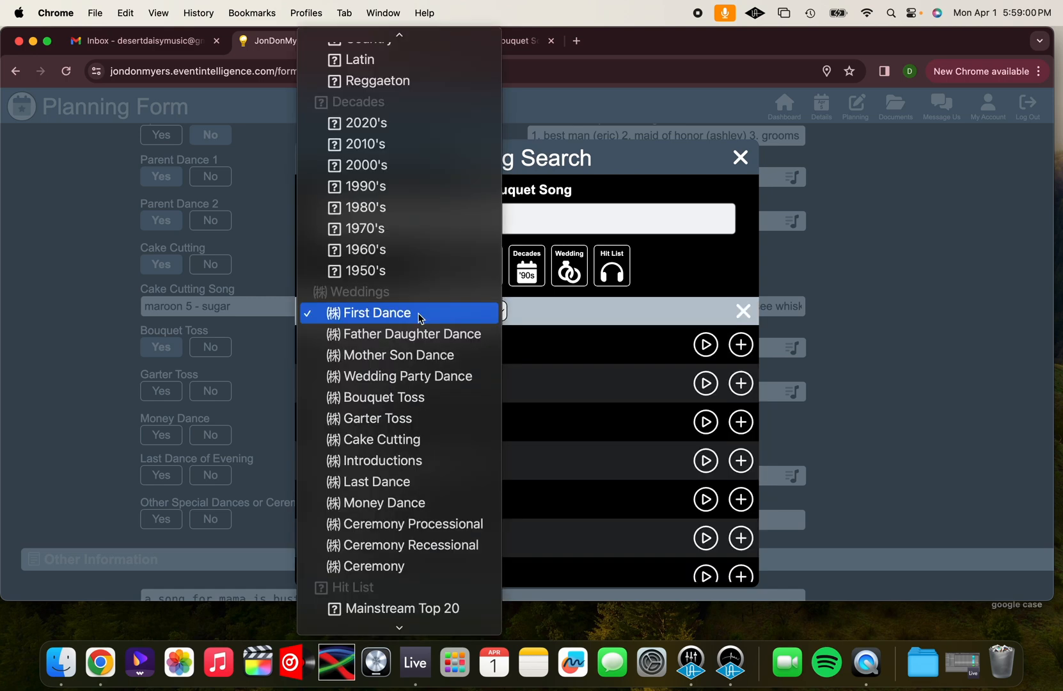
left_click(393, 419)
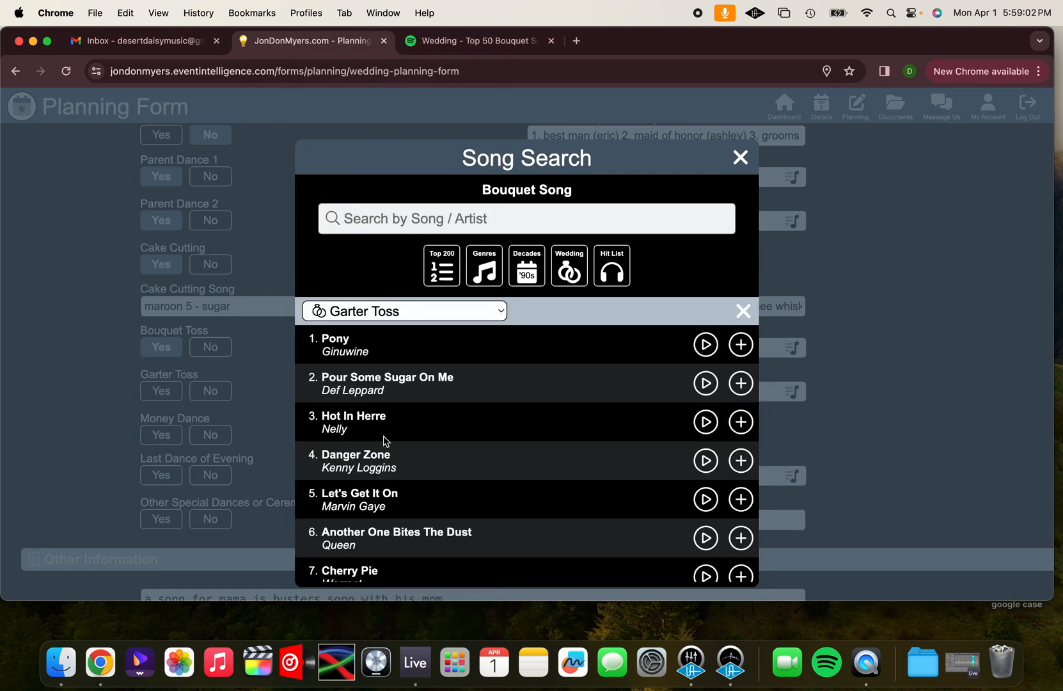
left_click(741, 344)
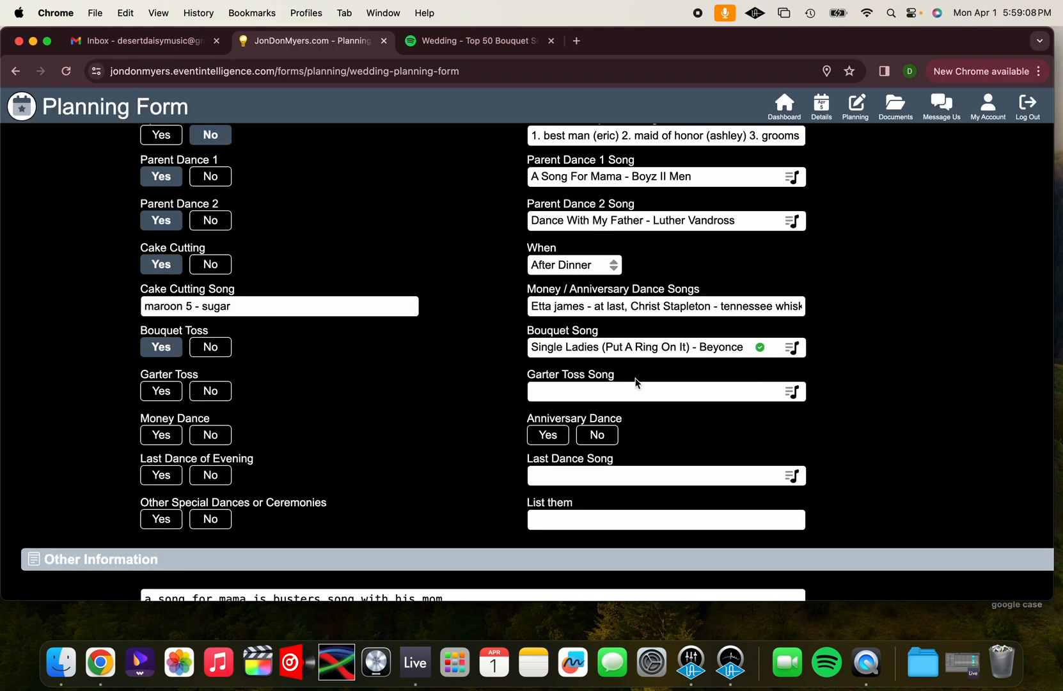
Set Garter Toss to Yes and add "Pony" by Ginuwine from the Garter Toss wedding list as its song
left_click(159, 391)
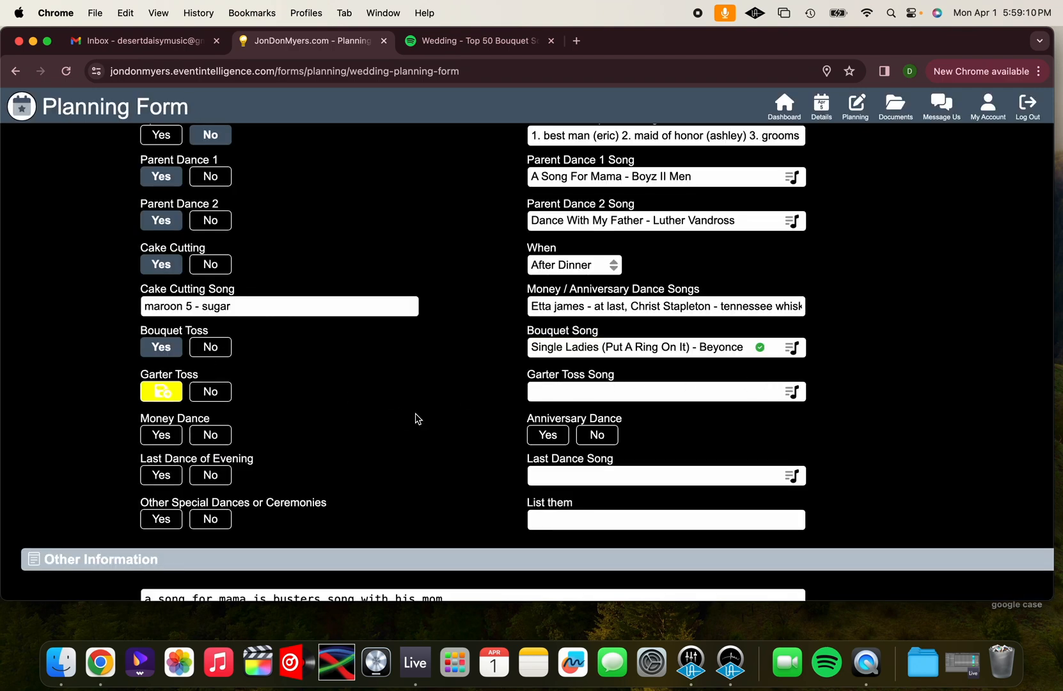
left_click(221, 392)
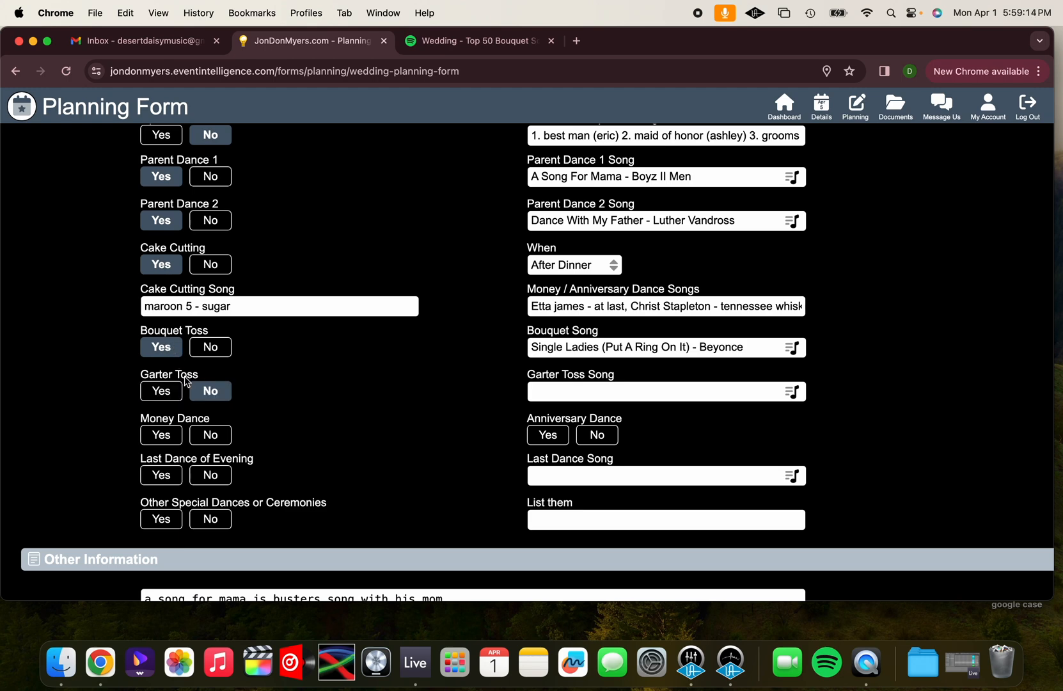
left_click(161, 394)
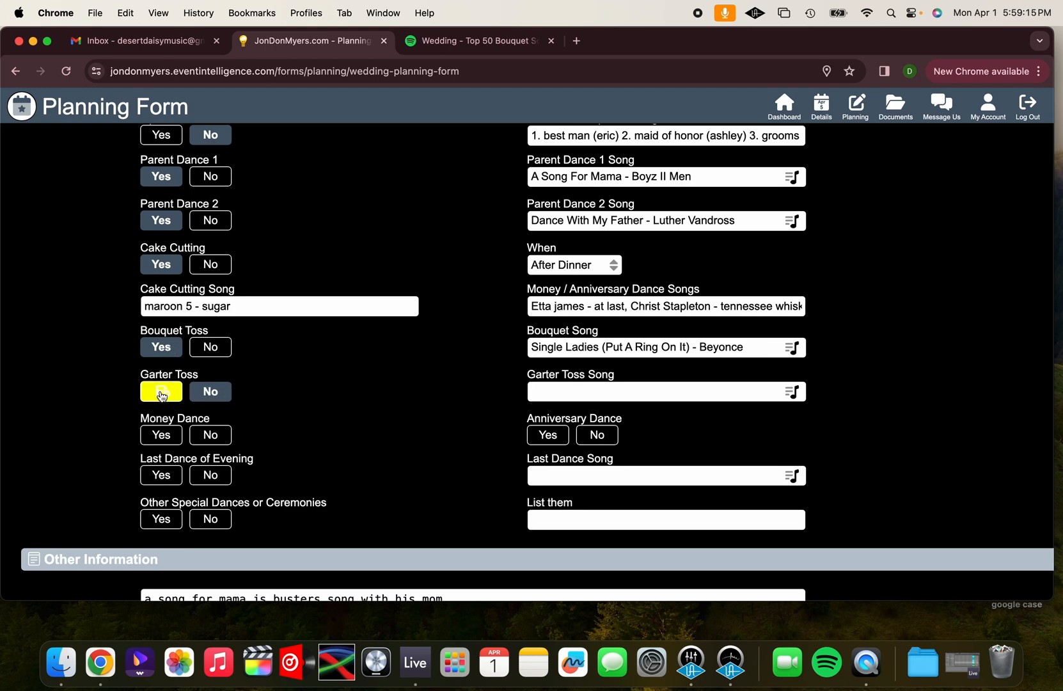
left_click(587, 392)
left_click(525, 272)
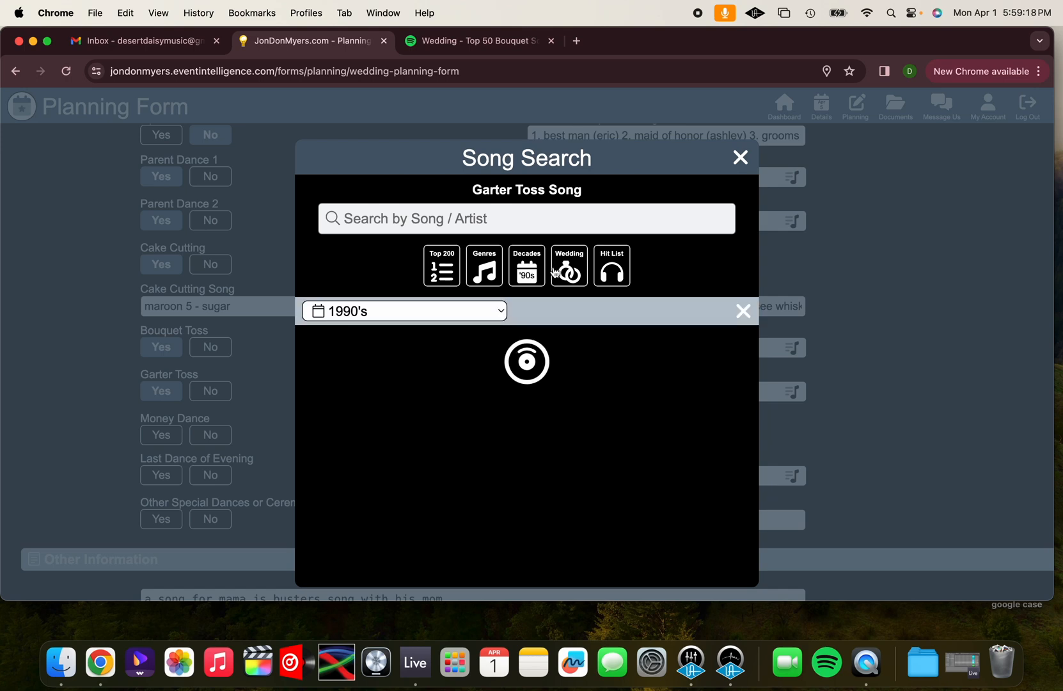
left_click(567, 272)
left_click(403, 309)
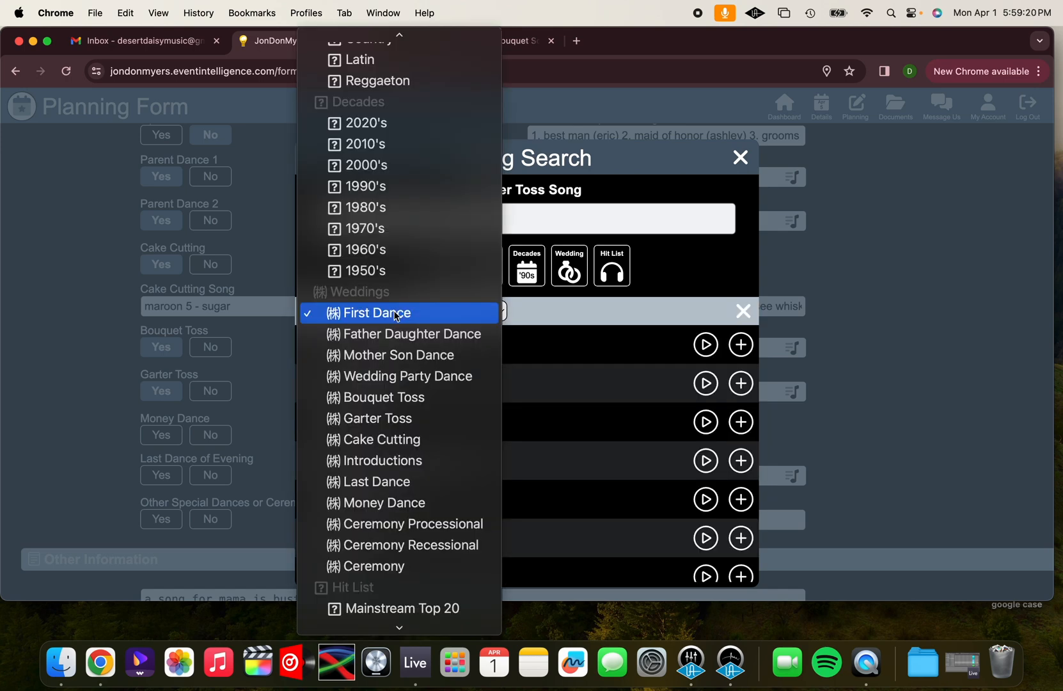
left_click(381, 419)
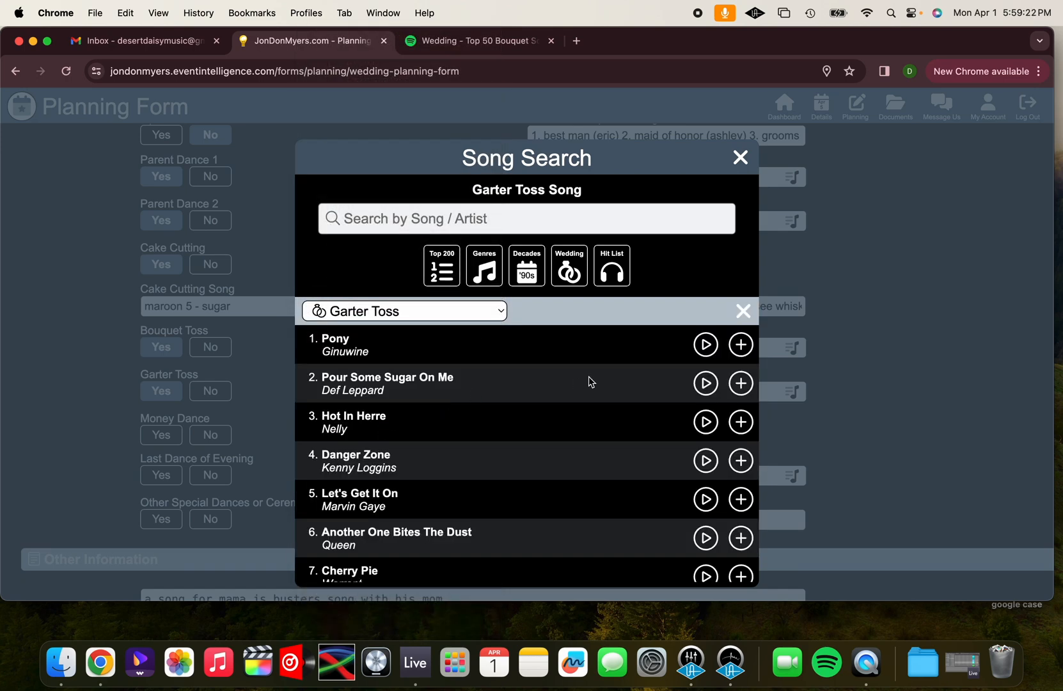
left_click(740, 345)
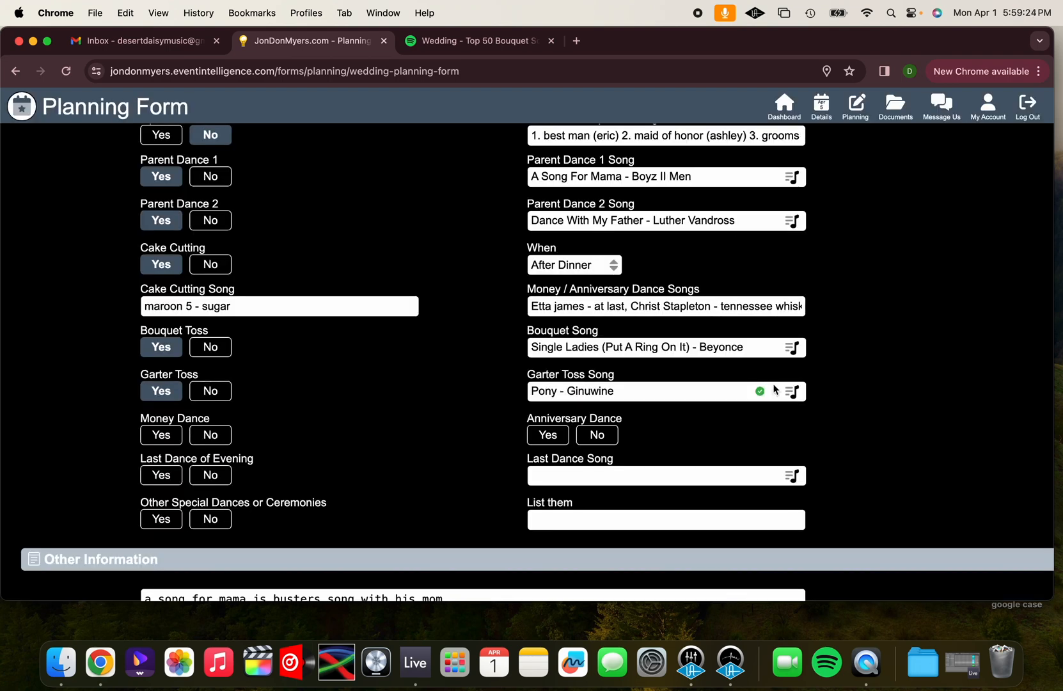
Set Money Dance and Anniversary Dance to Yes and review the entered Money / Anniversary Dance Songs
scroll(775, 388, "down", 2)
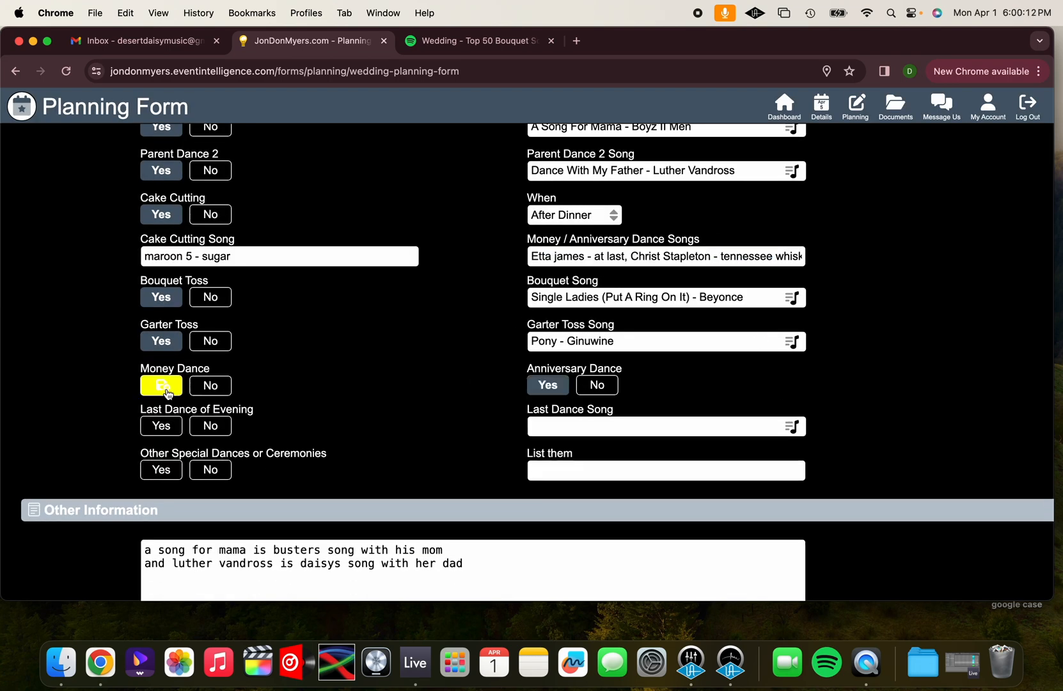
left_click(581, 256)
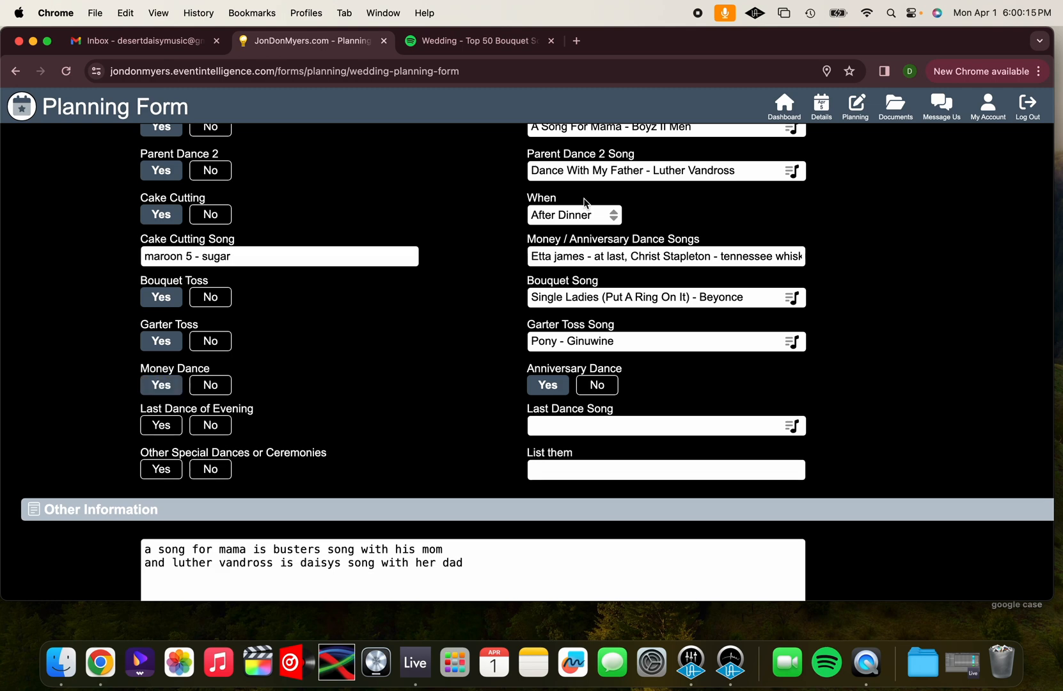
left_click_drag(533, 257, 802, 256)
Set Last Dance of Evening to Yes and browse the DJ's Spotify playlist "Wedding - Top 50 Last Songs" for ideas
left_click(168, 429)
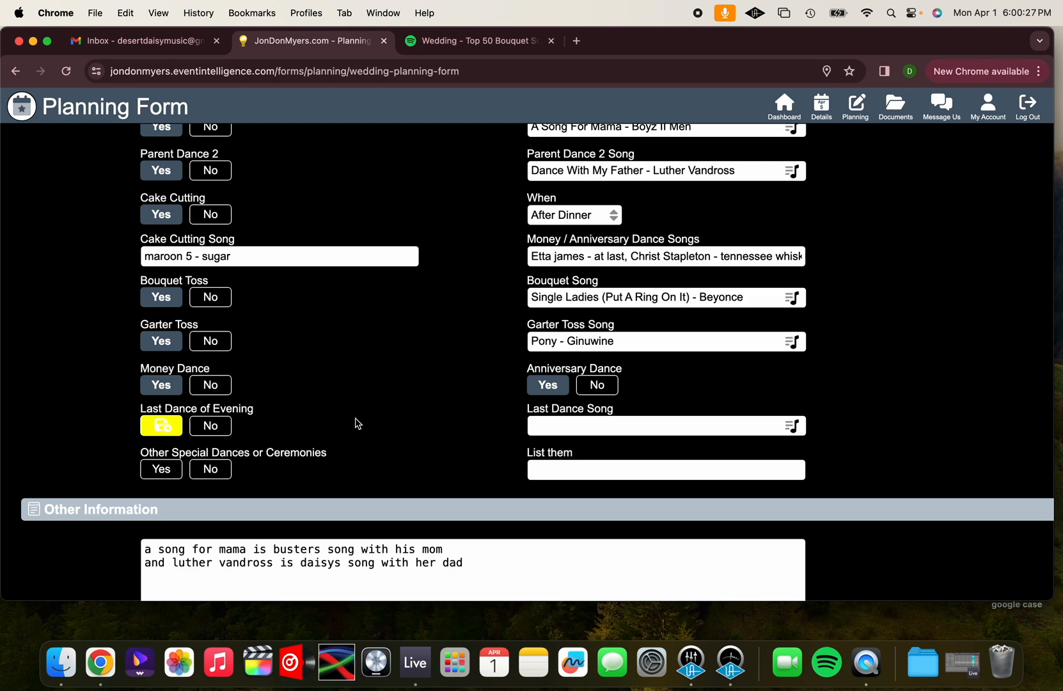
left_click(556, 425)
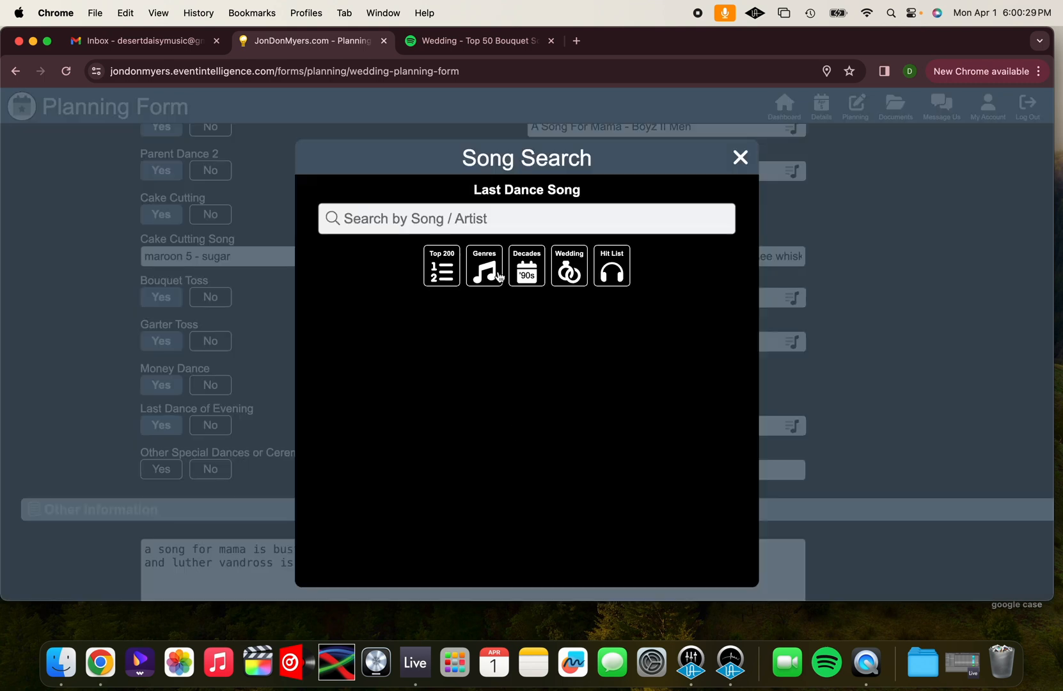
left_click(444, 41)
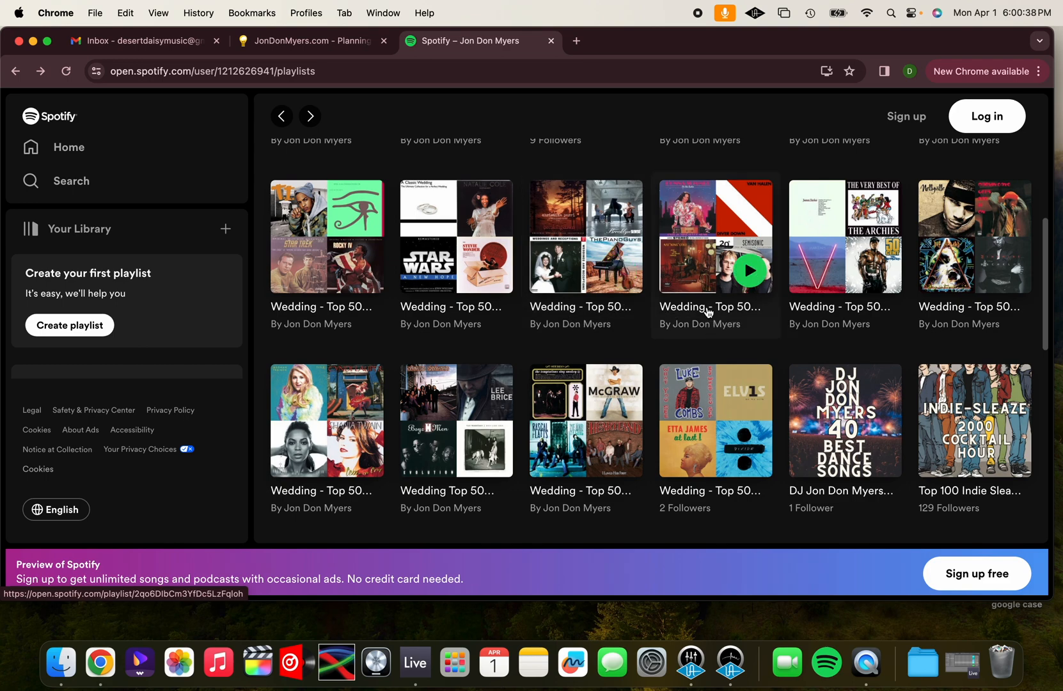
left_click(706, 307)
scroll(474, 404, "down", 10)
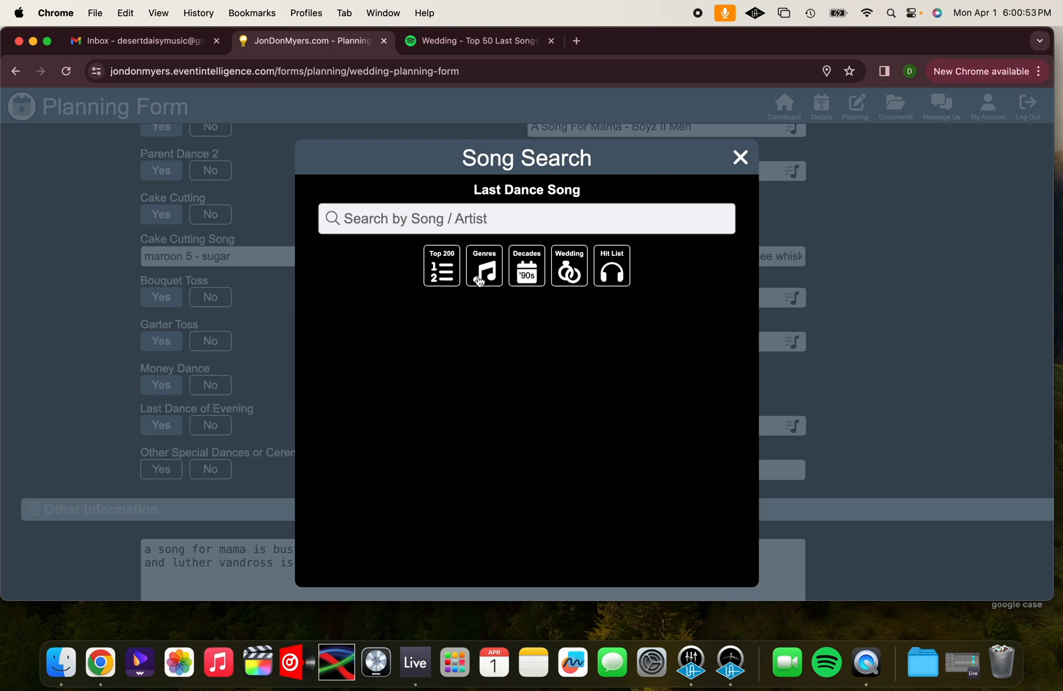
Back in the planning form's Last Dance Song search, look through the Last Dance wedding list
left_click(567, 272)
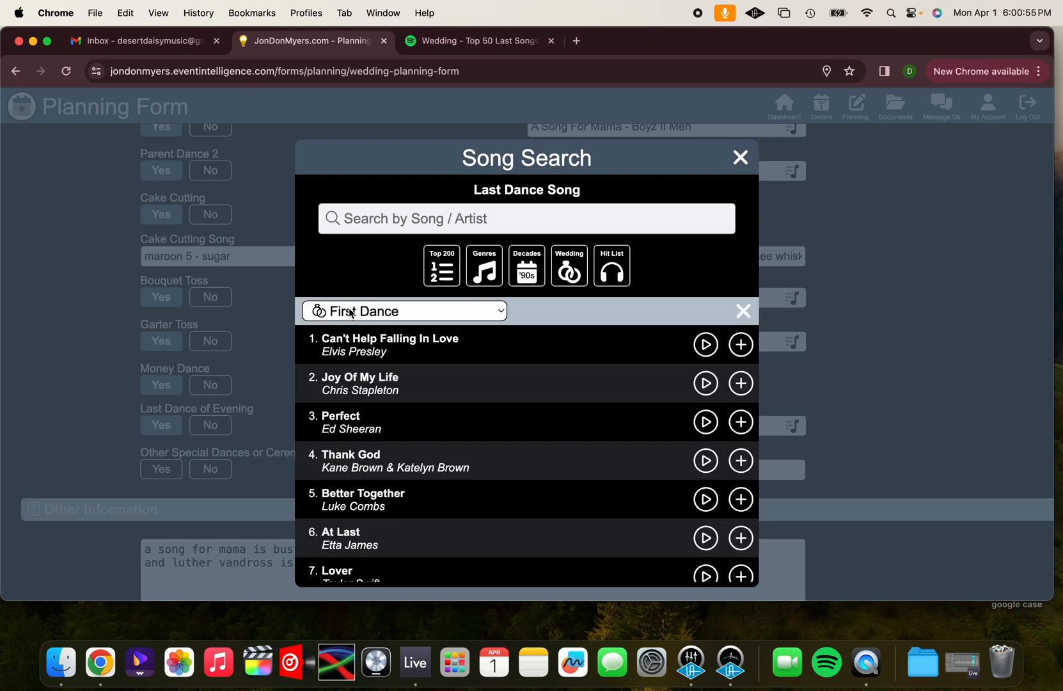
left_click(352, 312)
left_click(366, 481)
scroll(485, 482, "down", 2)
scroll(485, 482, "down", 8)
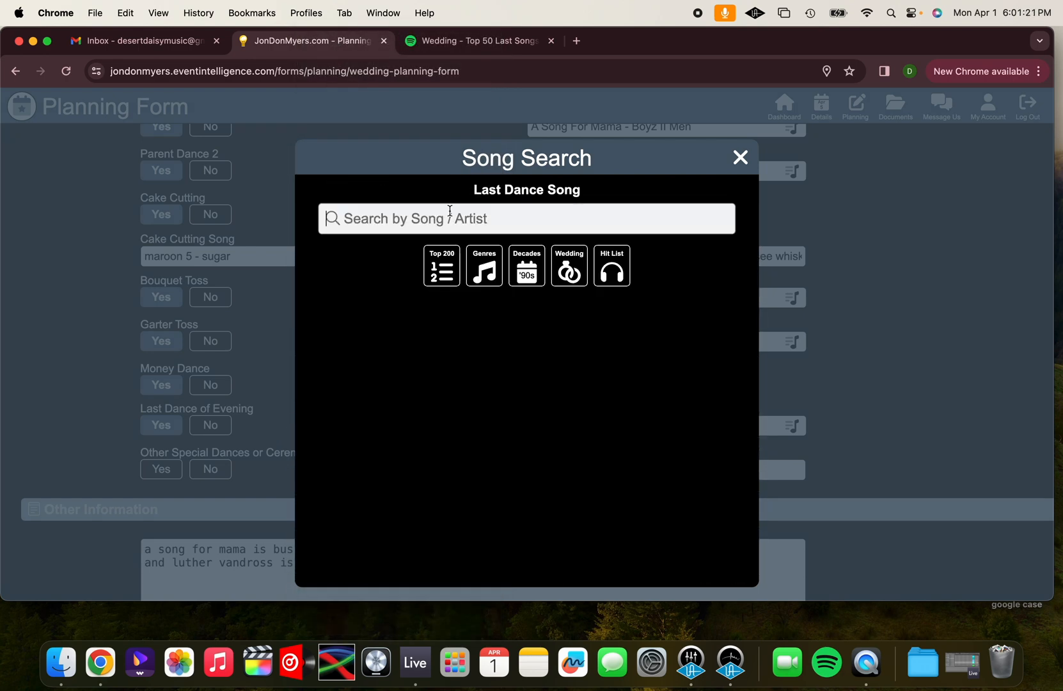
Search for "all too well" and add "All too well (Taylor's version)" by Taylor Swift as a hand-entered Last Dance Song
left_click(450, 211)
type("all too well")
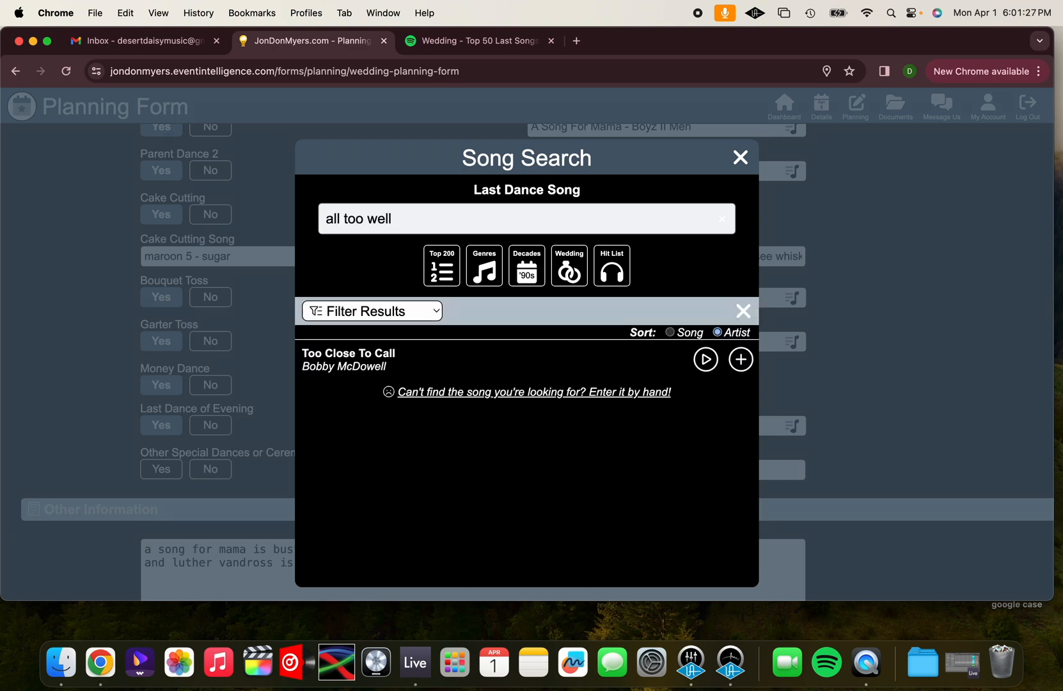
left_click(618, 394)
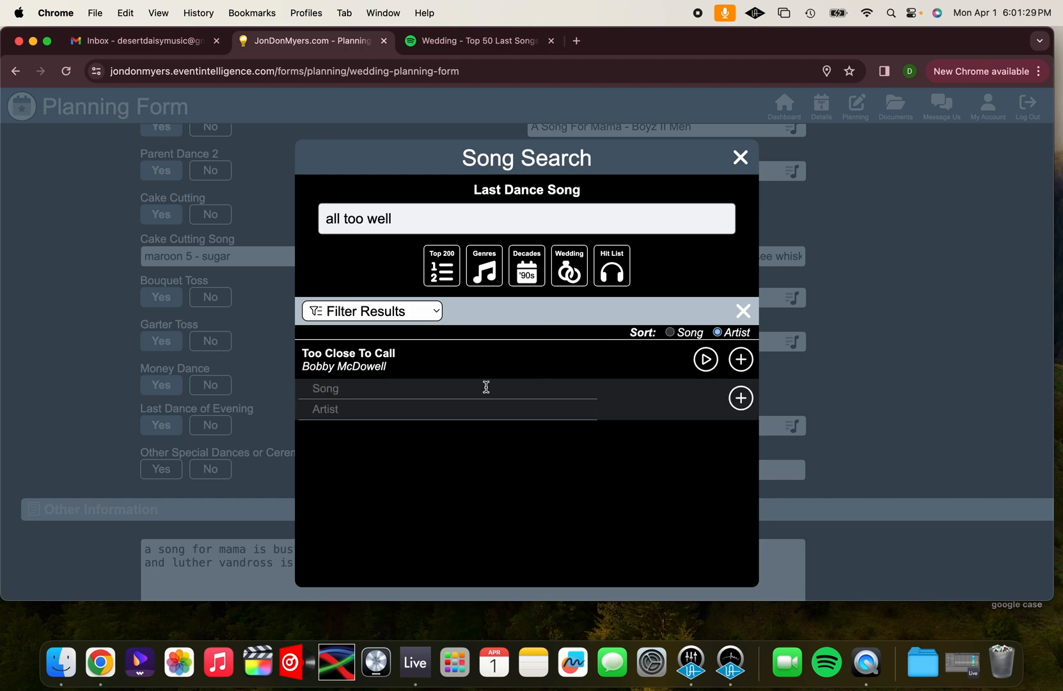
type("All too well (Taylor's version")
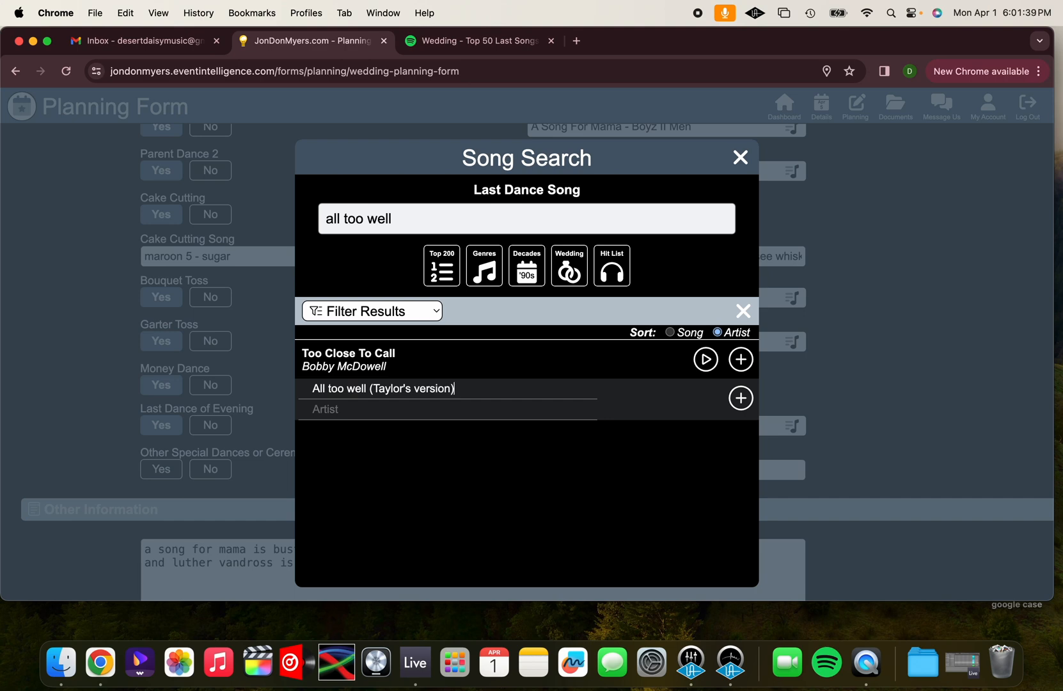
left_click(435, 402)
type("Taylor Swift")
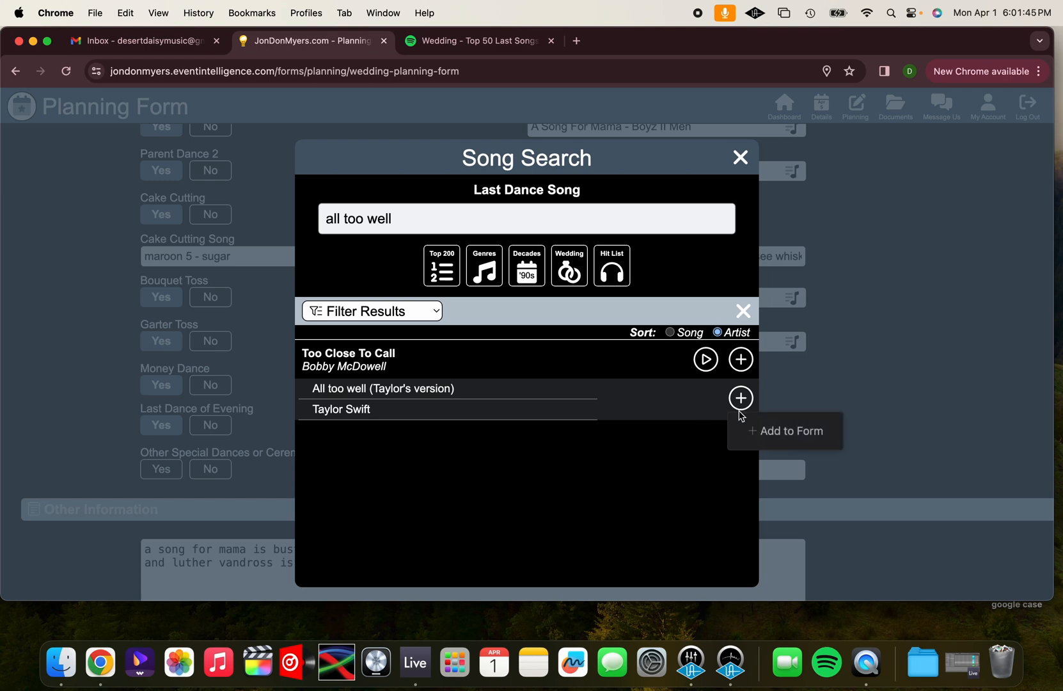
left_click(740, 397)
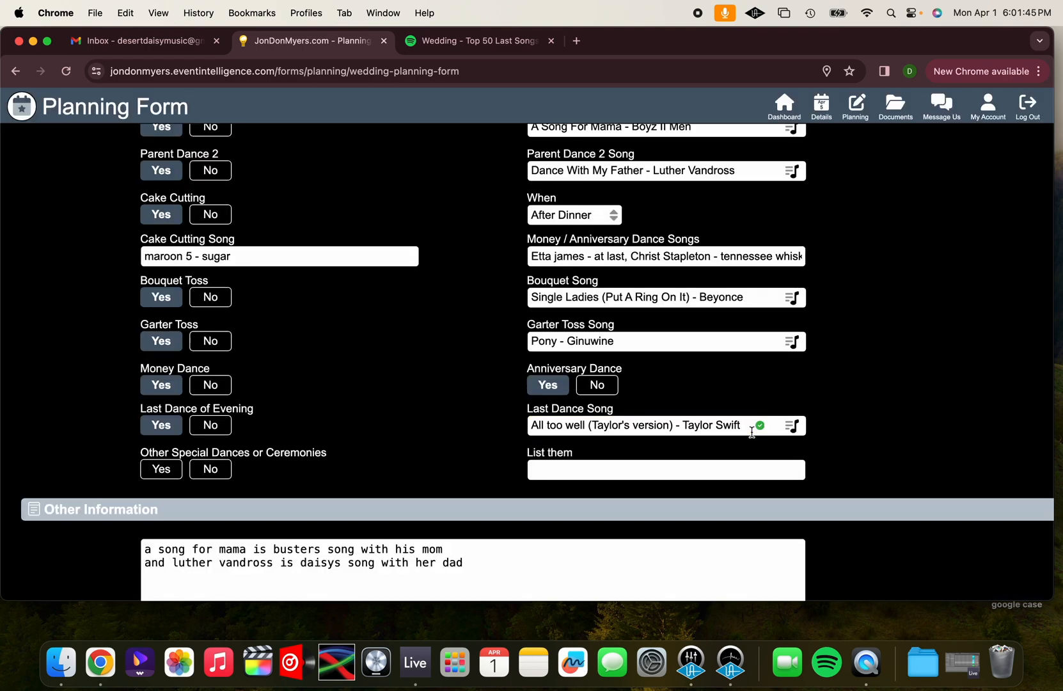
Set Other Special Dances or Ceremonies to Yes and list "Hava Nagila - make time for it during dancing"
left_click(157, 470)
left_click(538, 467)
type("HA")
type("va Nagila - make time fo")
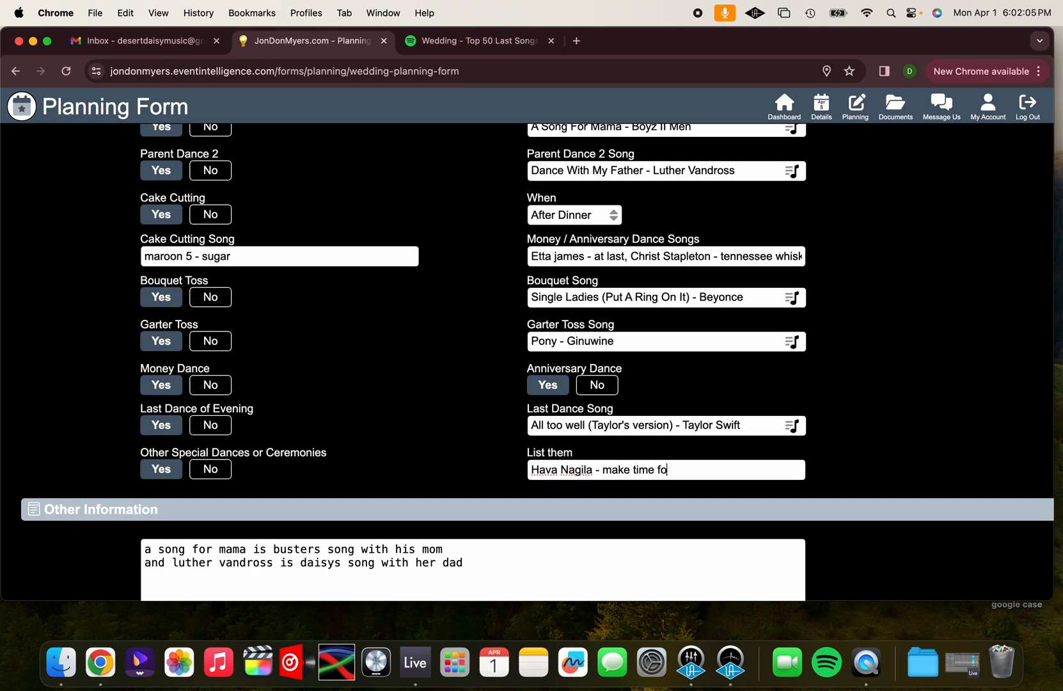
type("r it during dancing")
scroll(336, 473, "down", 2)
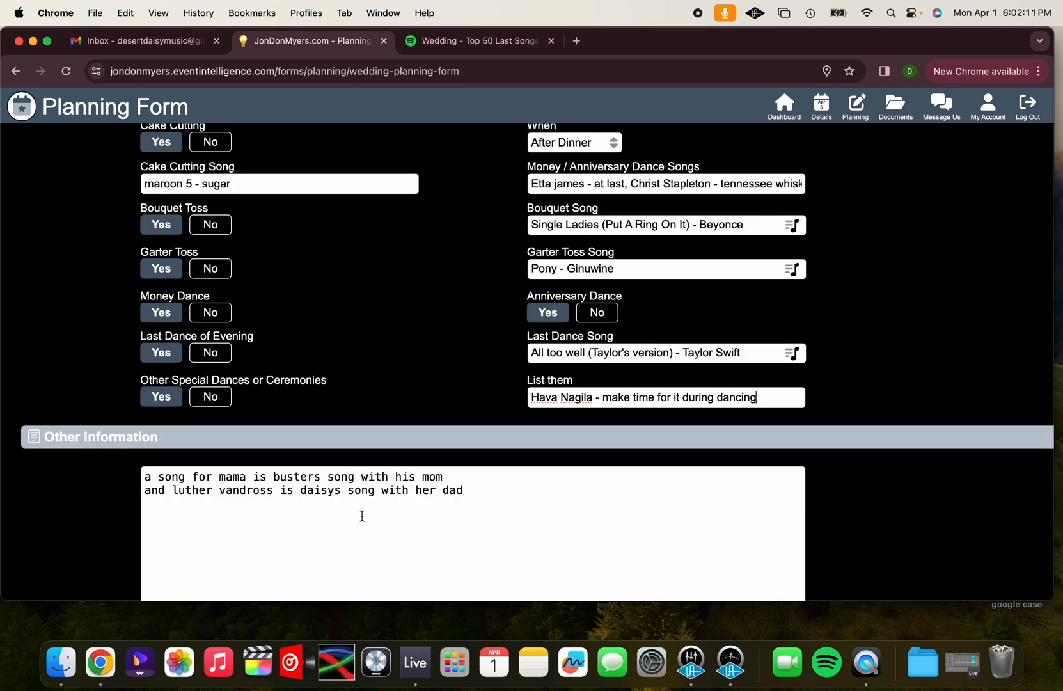
Add a note under Other Information, below the parent dance notes, asking that the named uncle not be allowed to make any requests
scroll(358, 518, "down", 2)
left_click(218, 476)
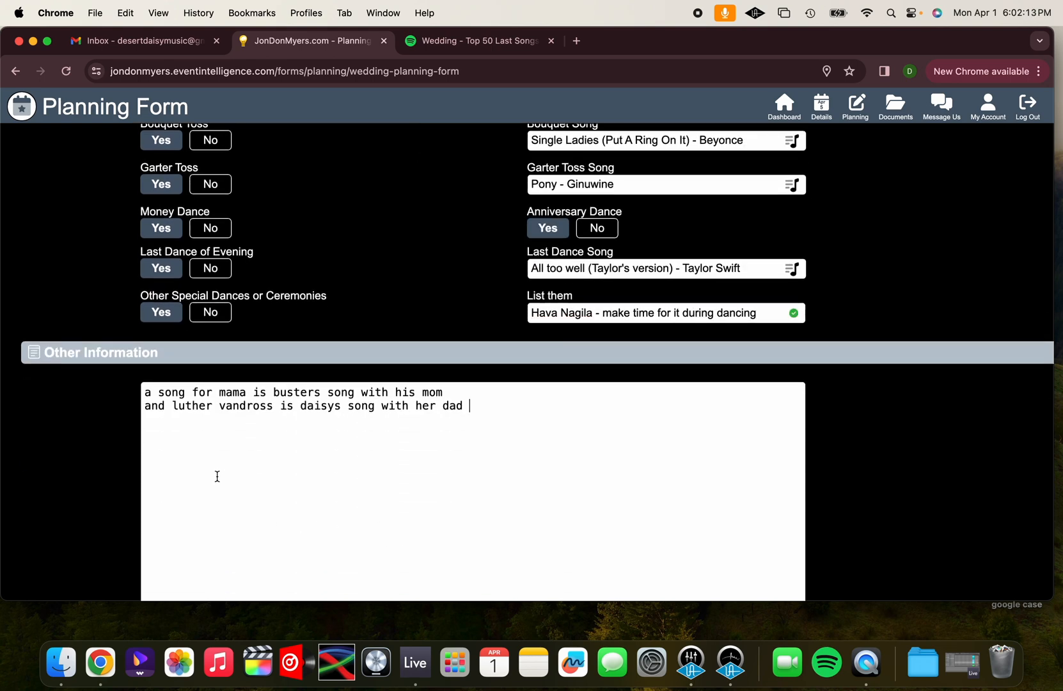
key("Return")
type("Don't let Unl")
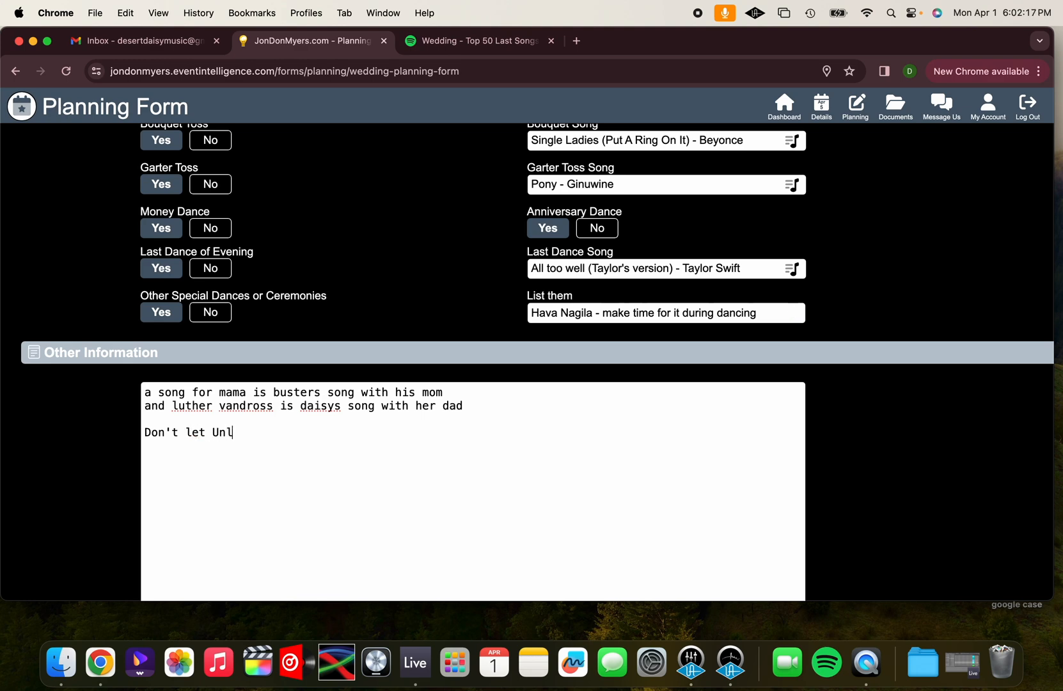
key("BackSpace")
type("cle Steve make any q")
key("BackSpace")
type("rues")
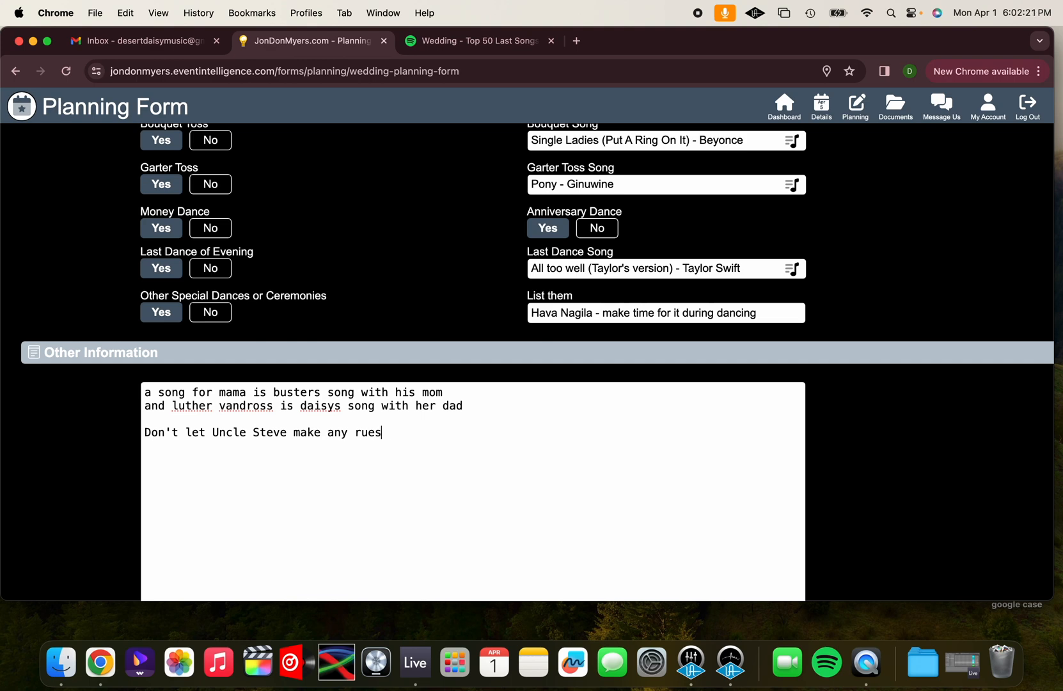
type("equests ")
type("Don't play ma")
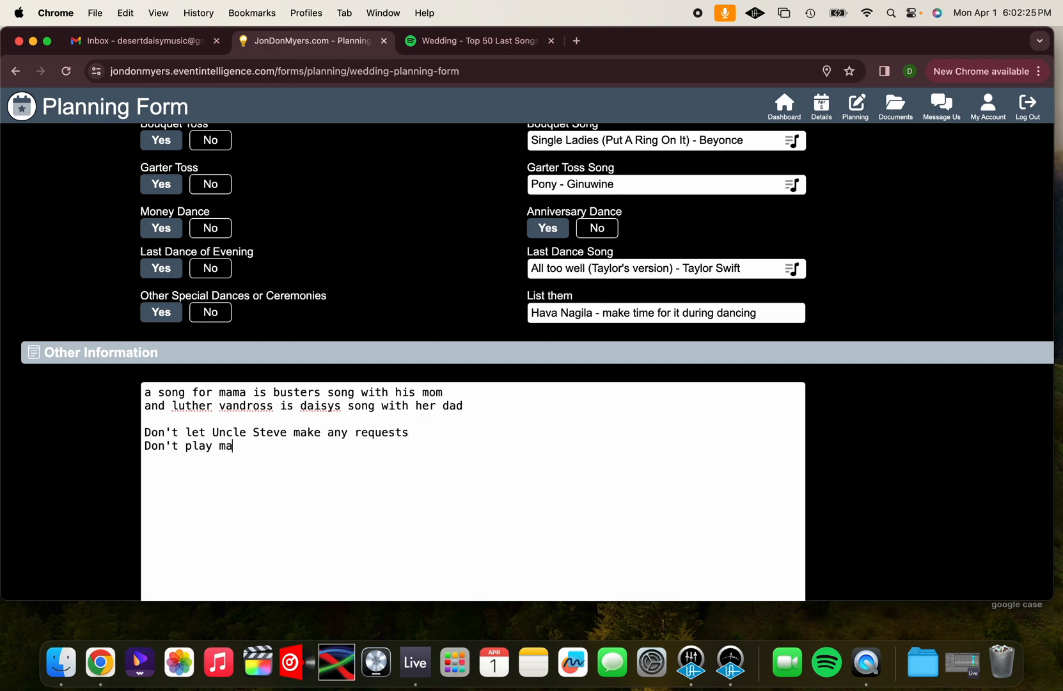
type("carena")
Add "Don't play macarena" as a further line in the Other Information notes
key("Return")
Review the filled-in planning form from General Information through Other Information
scroll(255, 311, "down", 3)
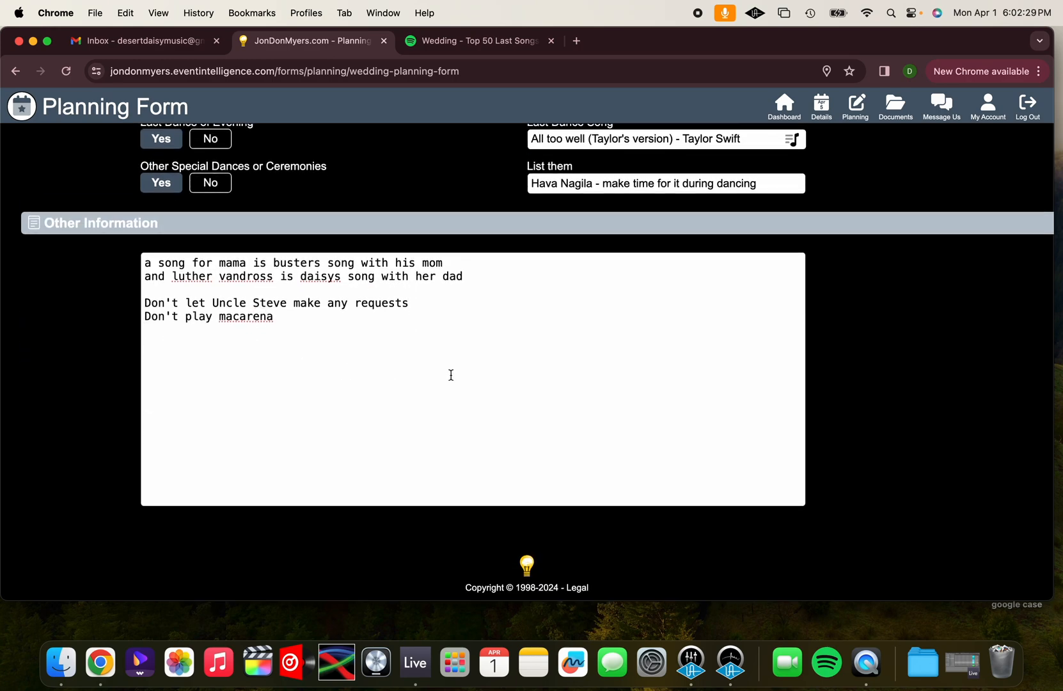
scroll(482, 381, "up", 20)
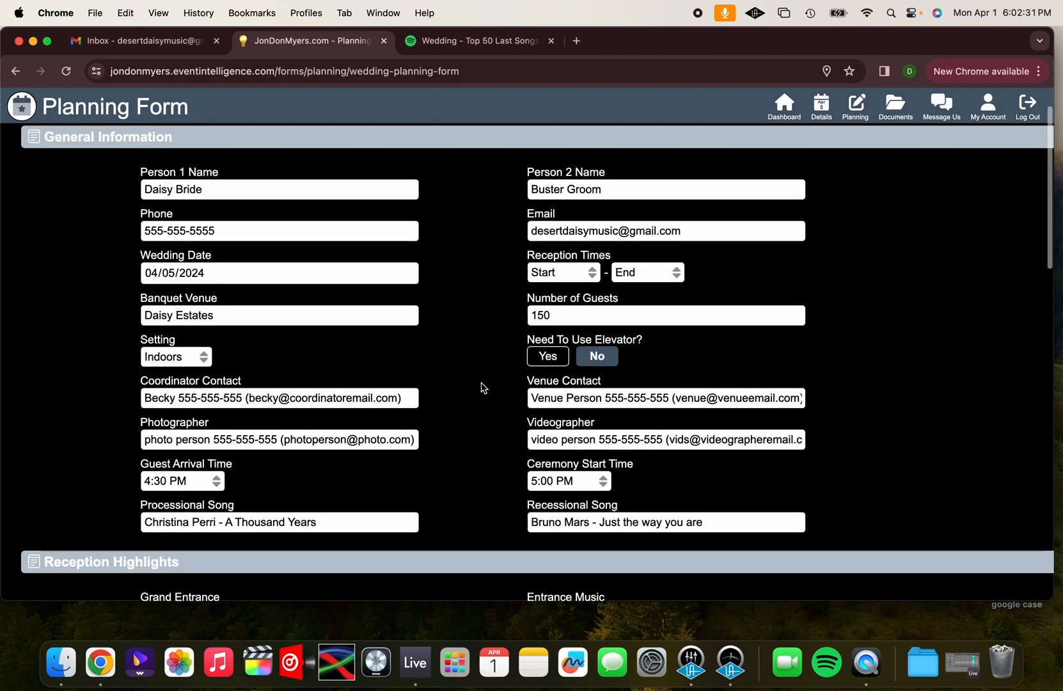
scroll(483, 387, "up", 2)
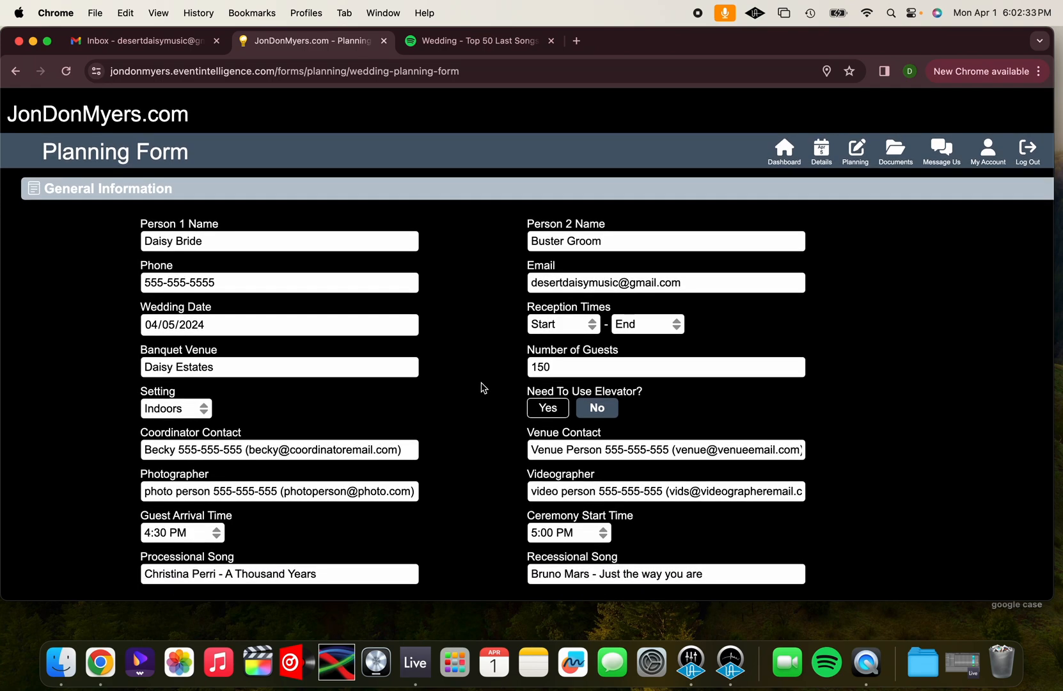
scroll(482, 387, "down", 20)
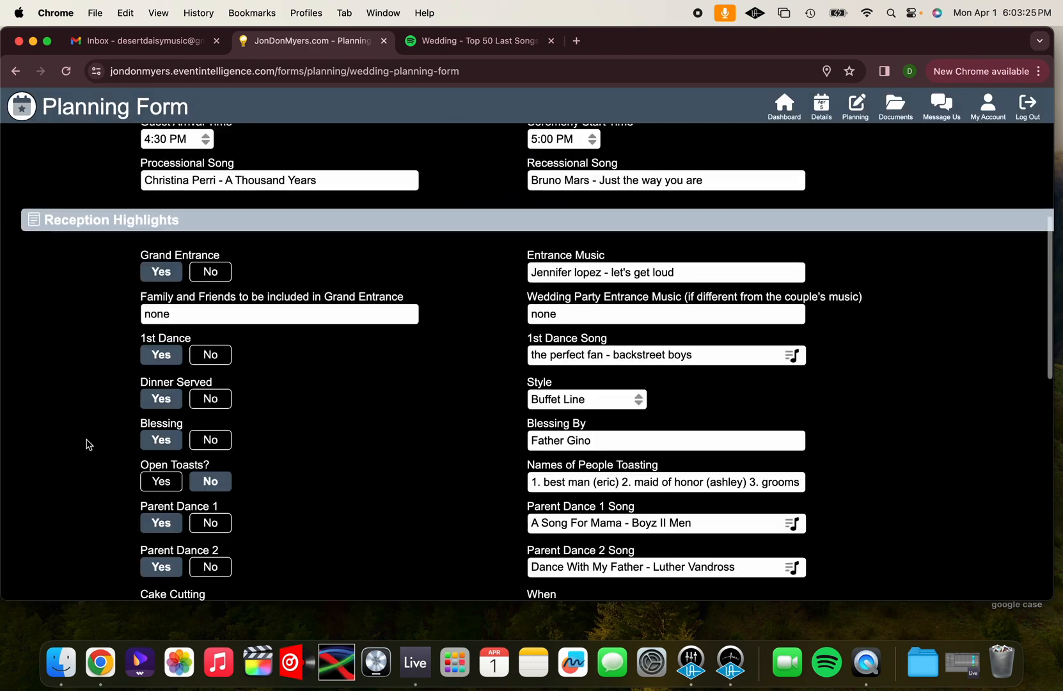
scroll(85, 441, "up", 10)
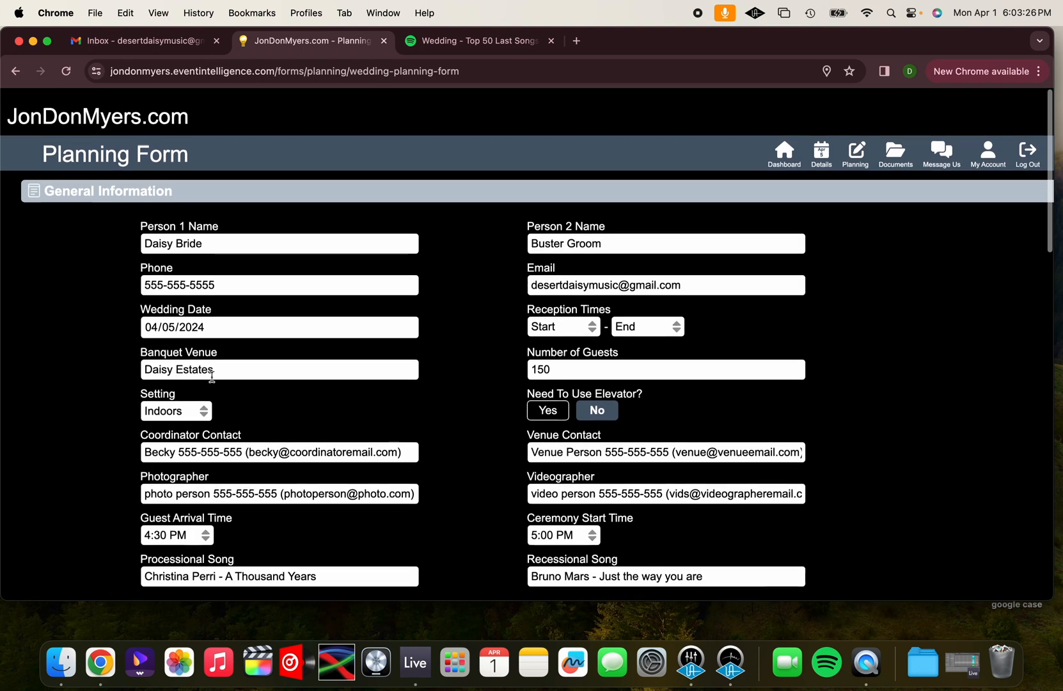
scroll(232, 348, "down", 5)
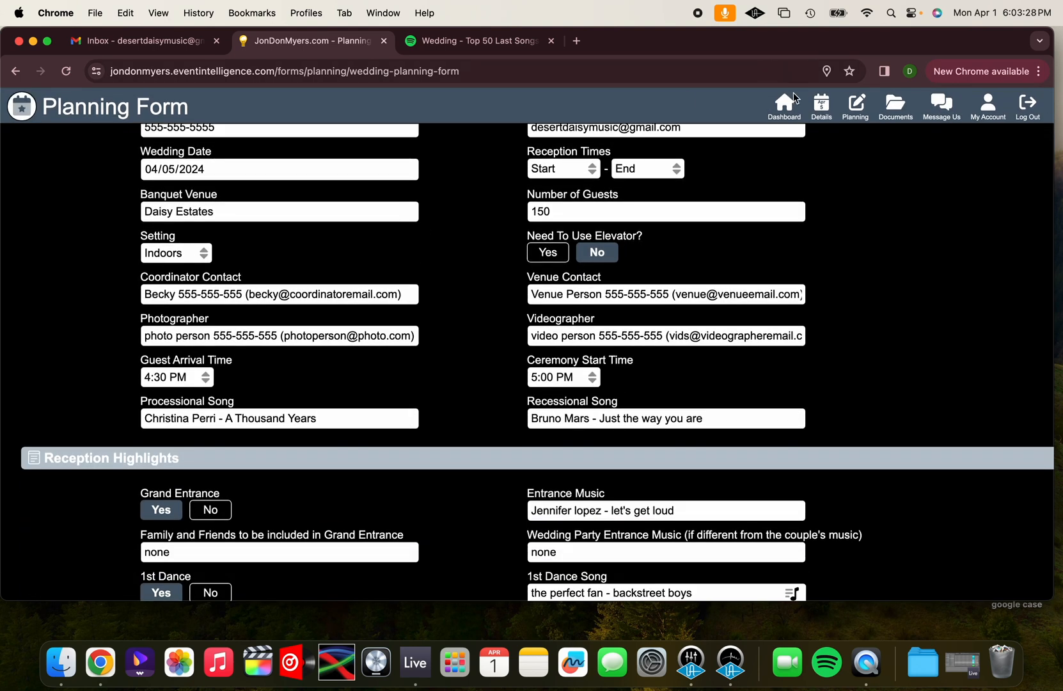
Go to the dashboard and reopen the Planning Form from Open Items to check its saved entries
left_click(793, 101)
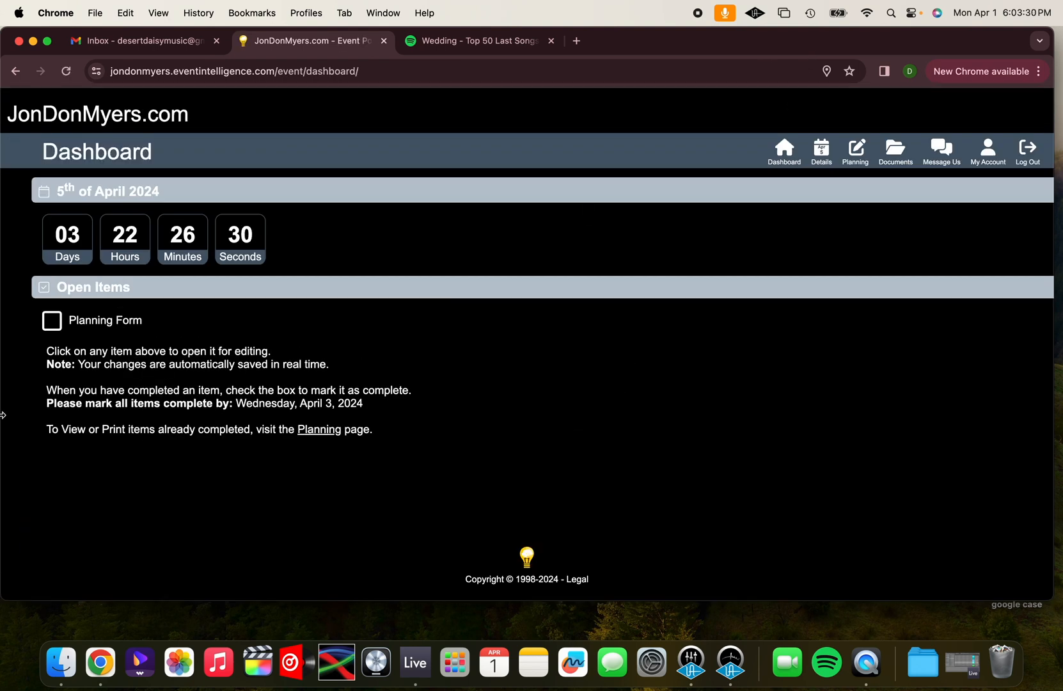
left_click(103, 323)
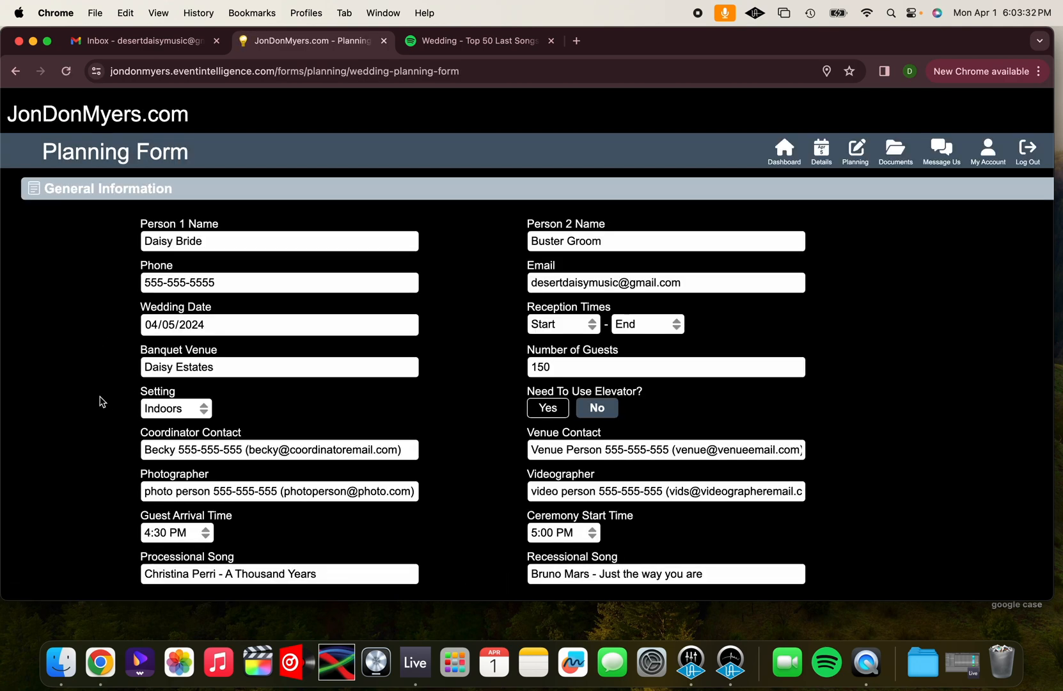
scroll(102, 402, "down", 5)
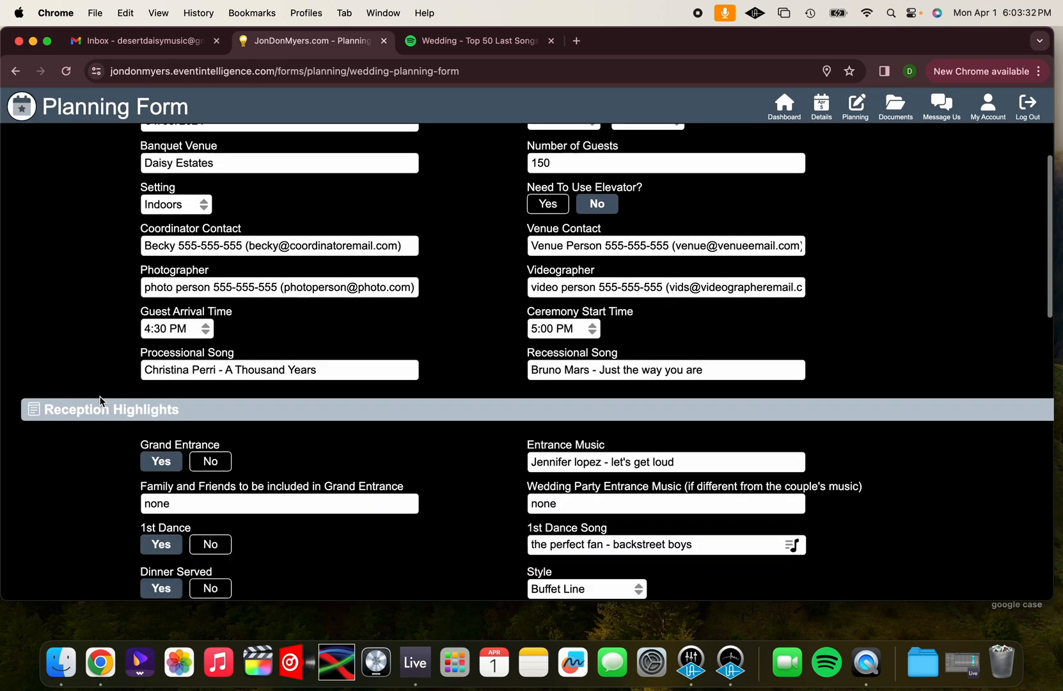
scroll(103, 402, "down", 3)
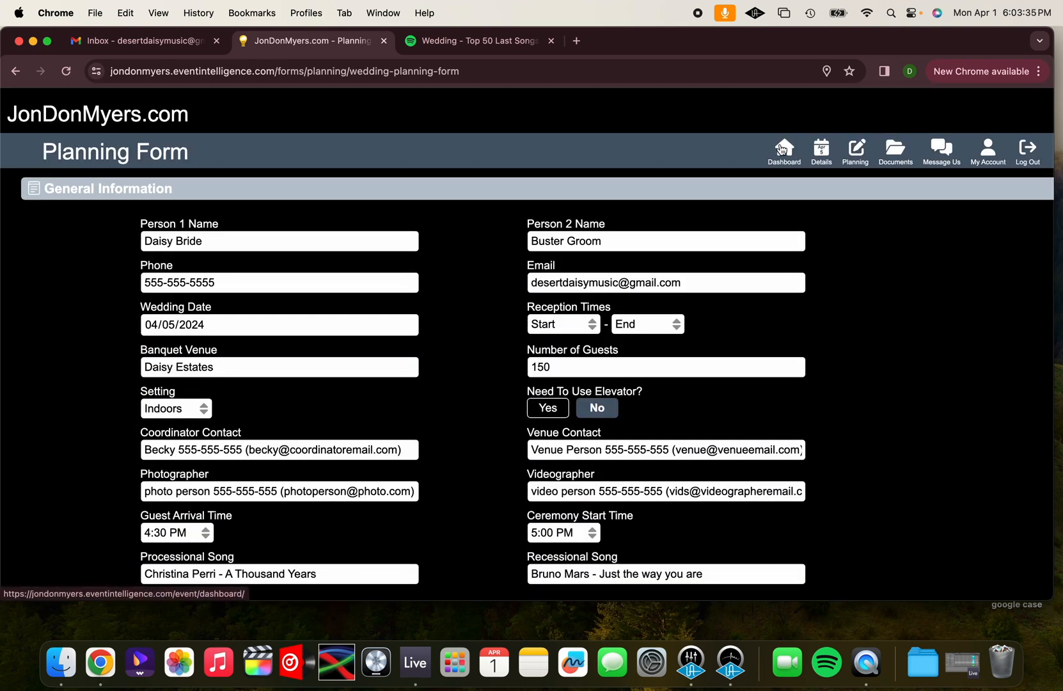
Return to the dashboard and mark the Planning Form complete under Open Items
left_click(780, 149)
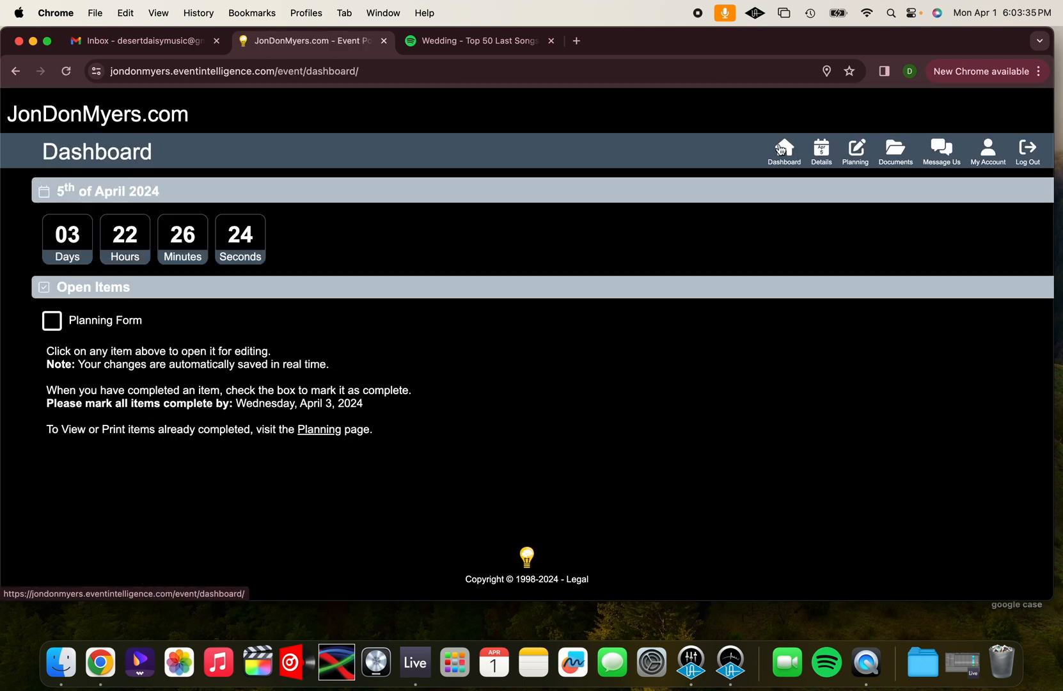
left_click(54, 326)
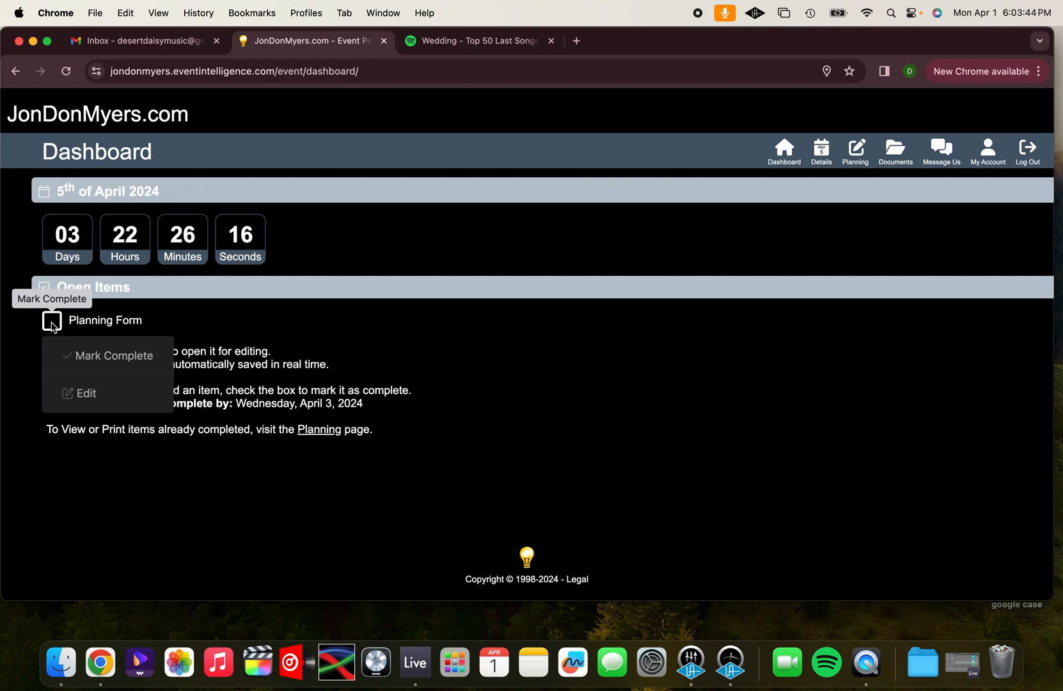
left_click(95, 365)
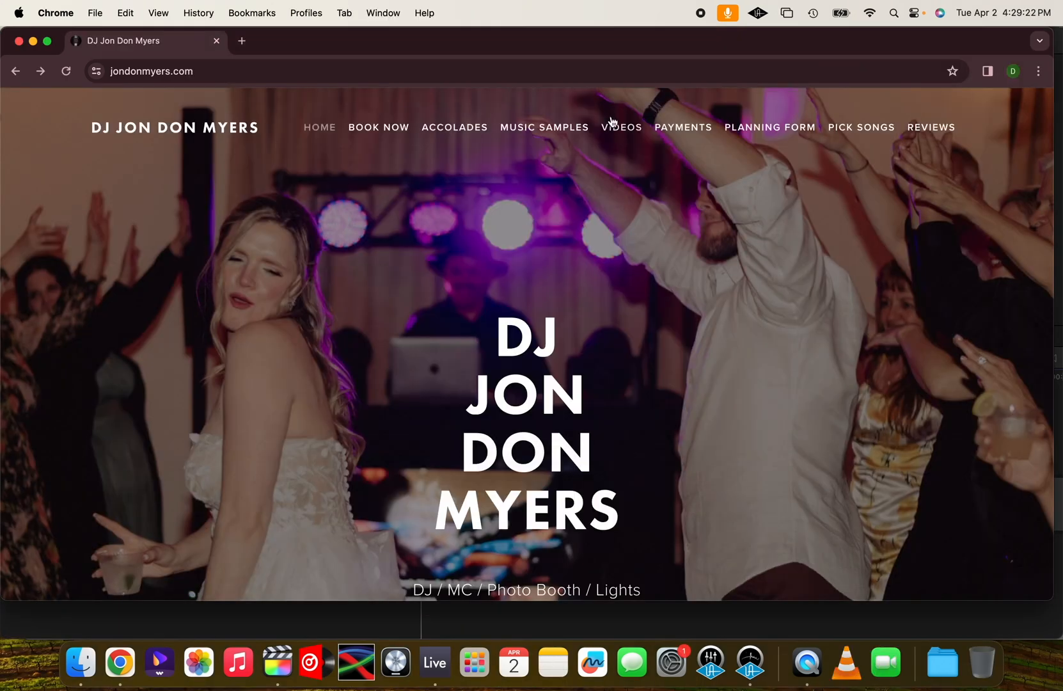
From the DJ's website, go to the portal's Event Planning page and reopen the completed Planning Form for editing, accepting the change to incomplete
left_click(769, 132)
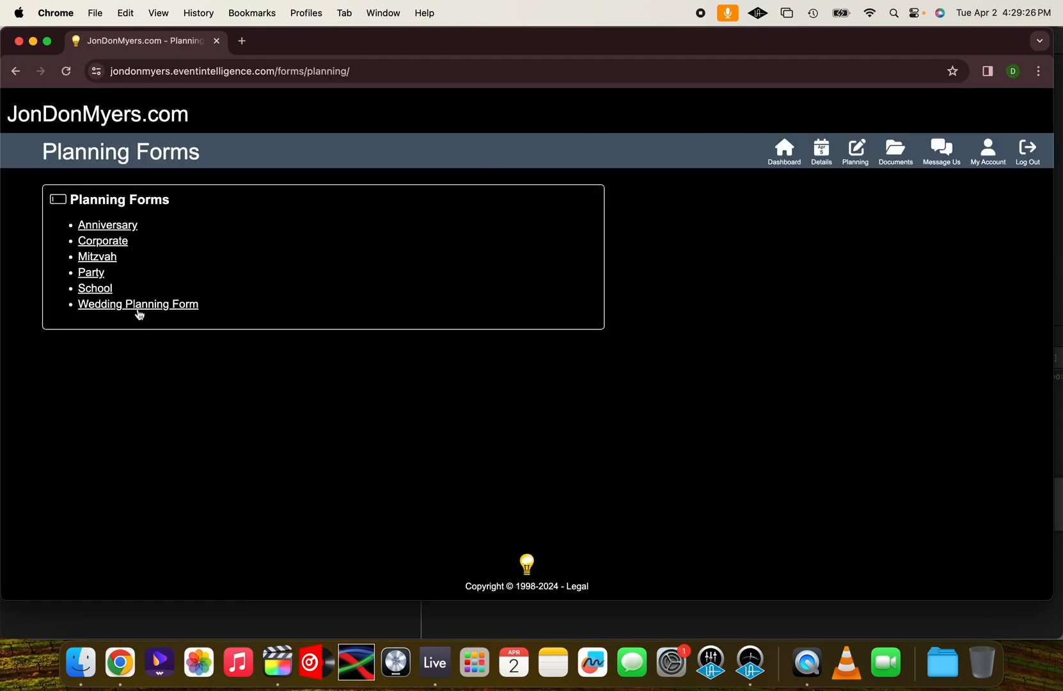
left_click(857, 156)
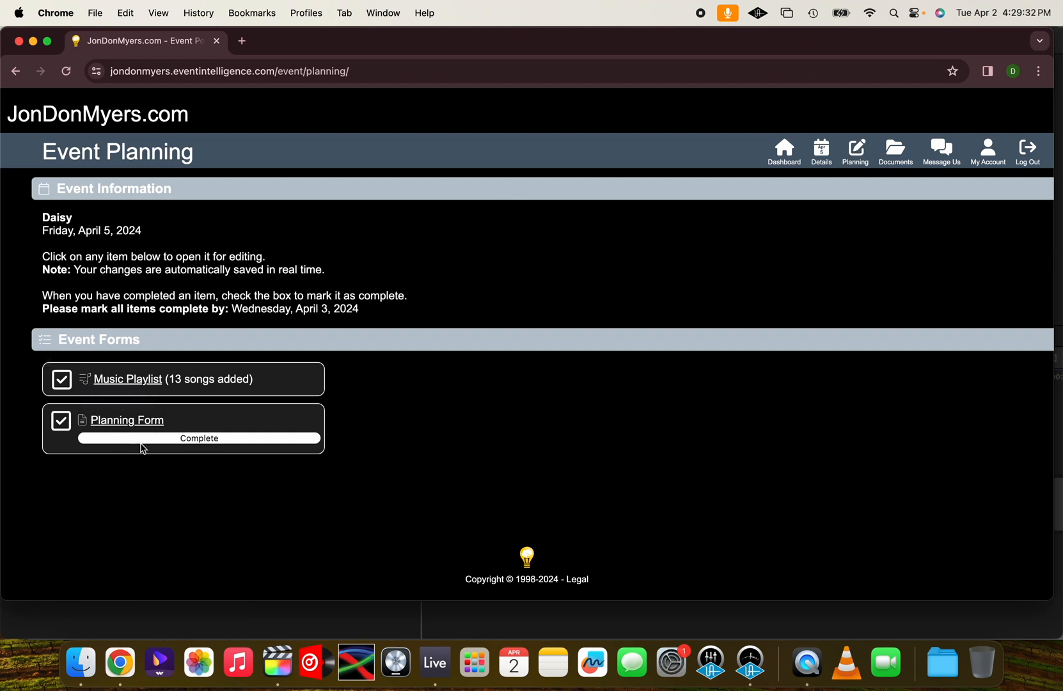
left_click(125, 422)
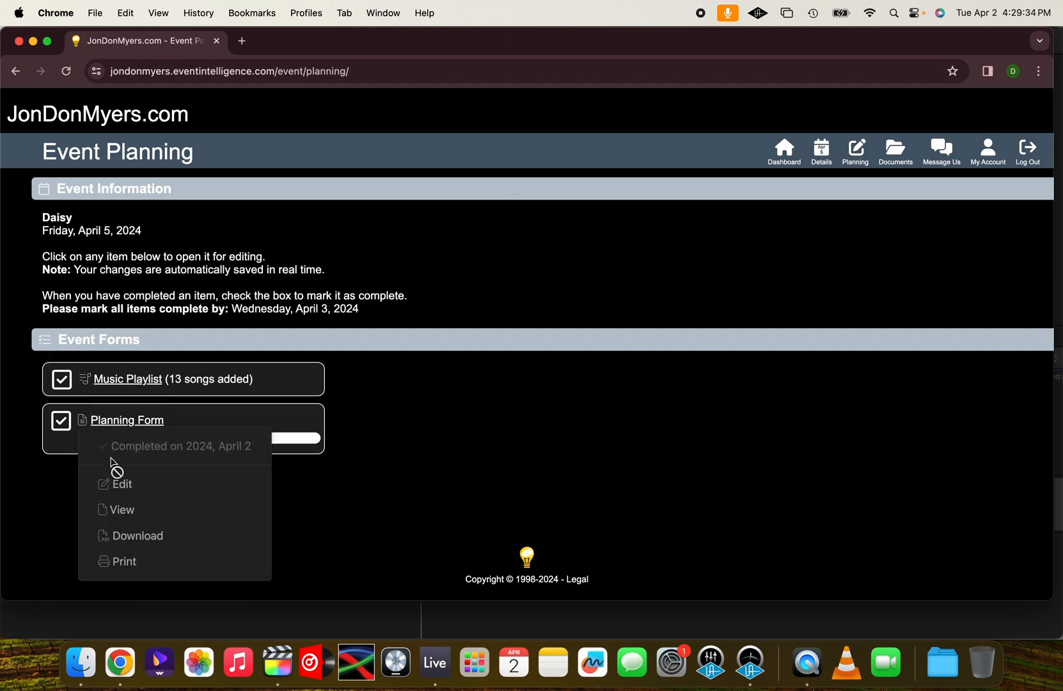
left_click(119, 489)
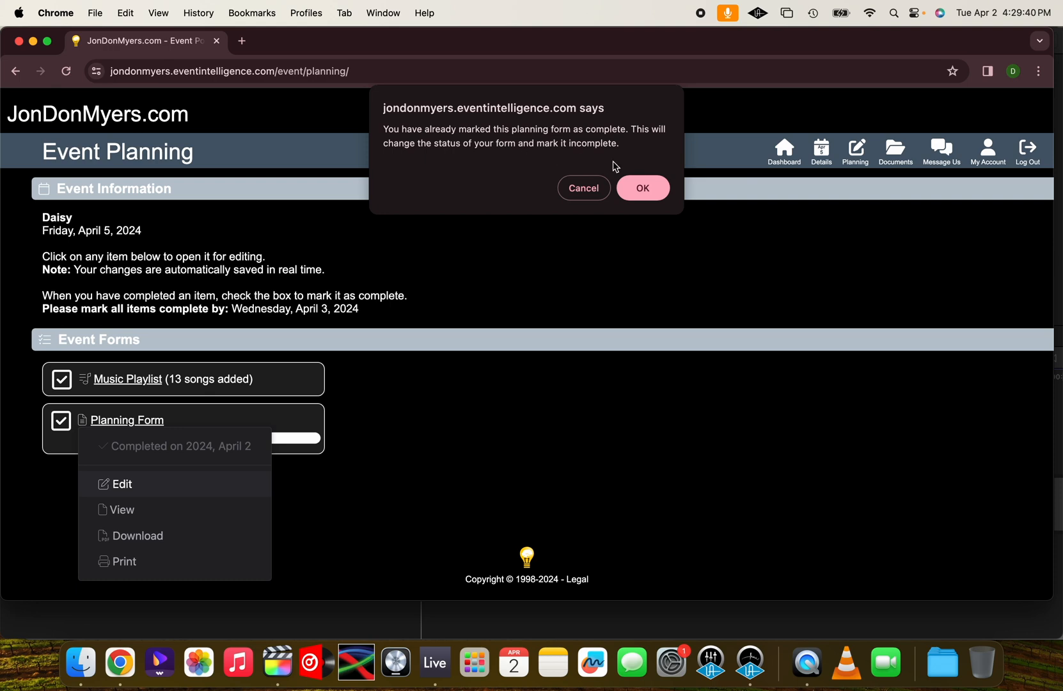
left_click(638, 189)
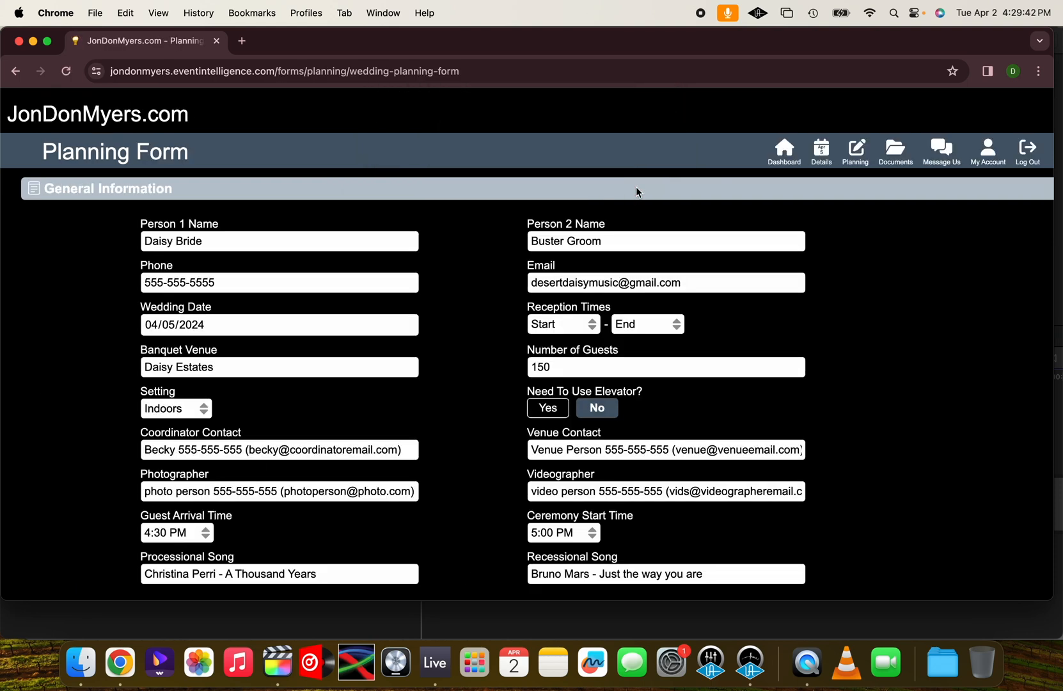
Browse the First Dance list for the 1st Dance Song and add "Can't Help Falling In Love" by Elvis Presley to the form
scroll(481, 350, "down", 5)
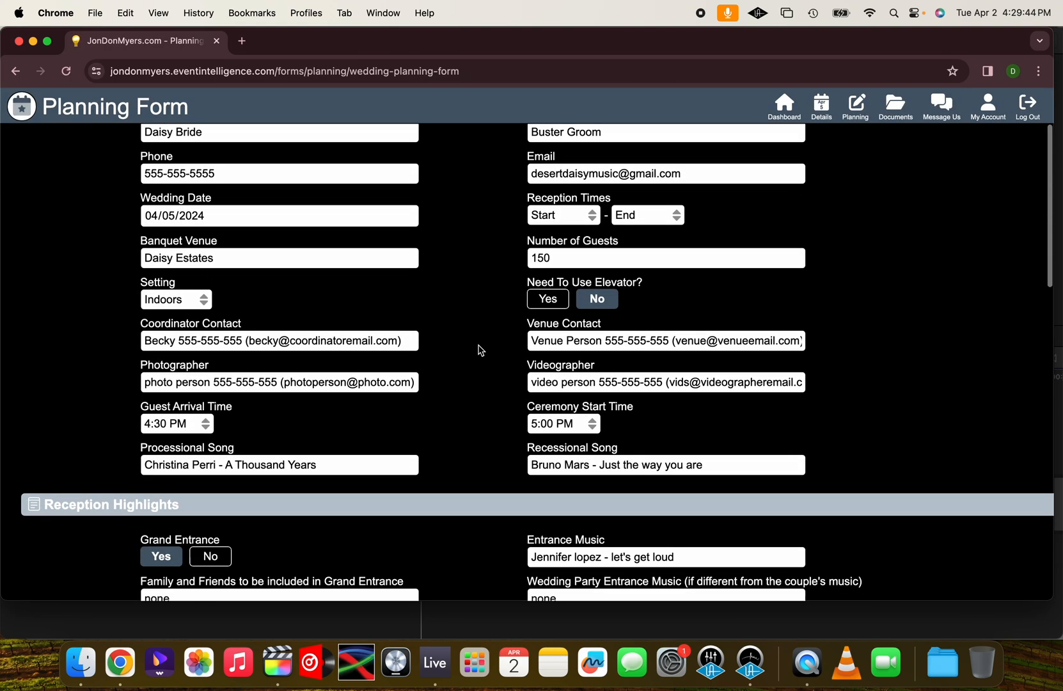
scroll(481, 350, "down", 3)
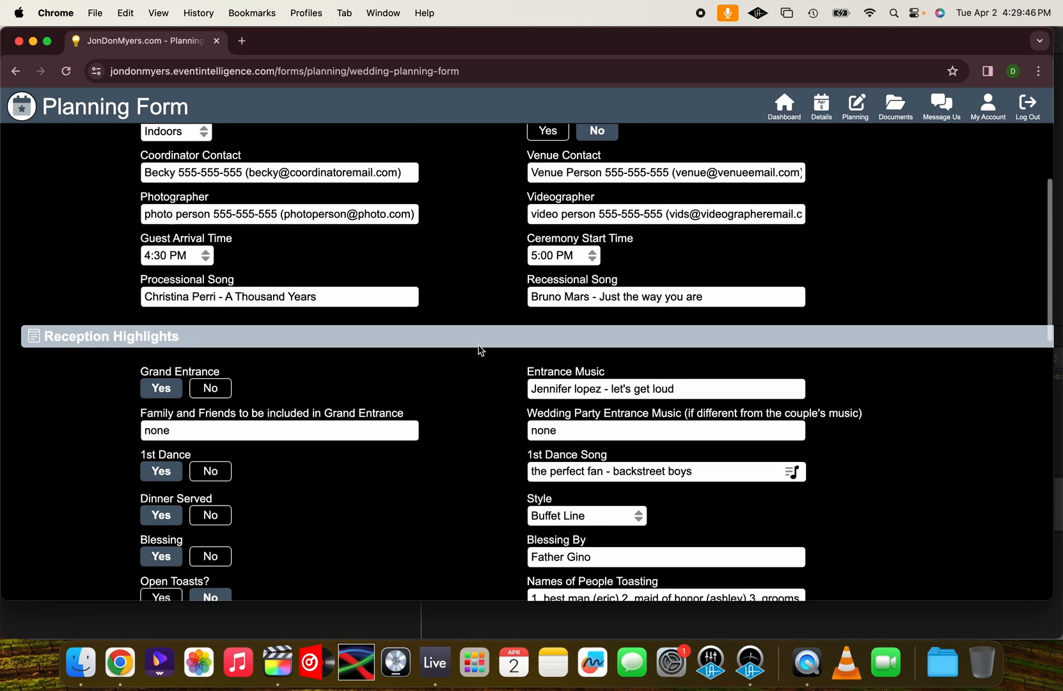
scroll(481, 350, "down", 3)
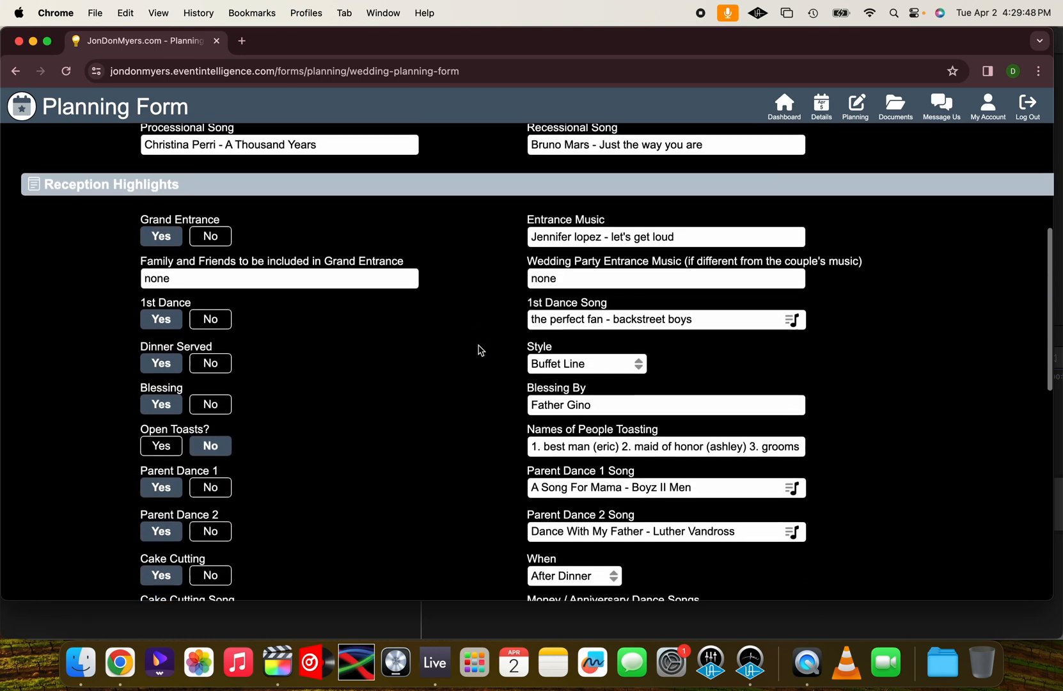
left_click(545, 279)
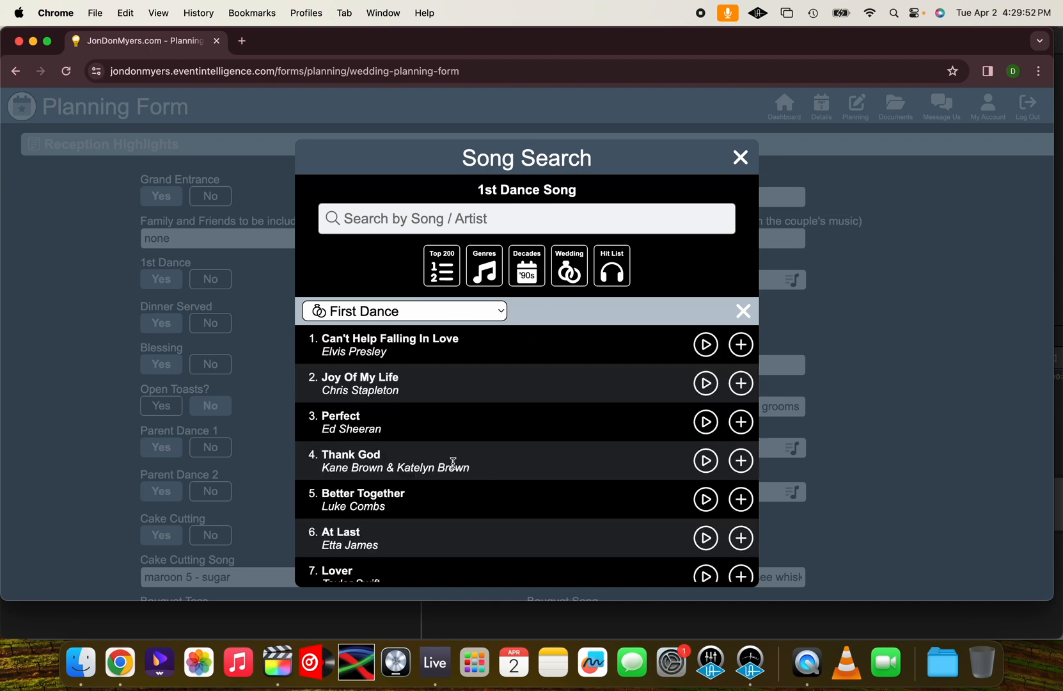
scroll(453, 462, "down", 3)
scroll(477, 479, "down", 2)
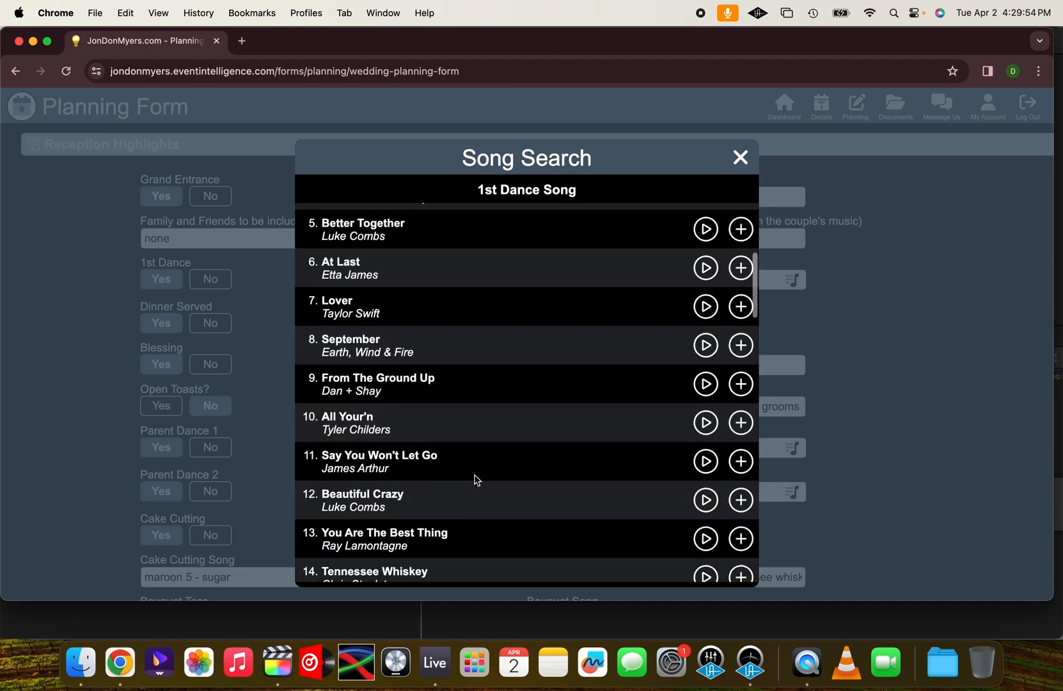
scroll(477, 480, "up", 5)
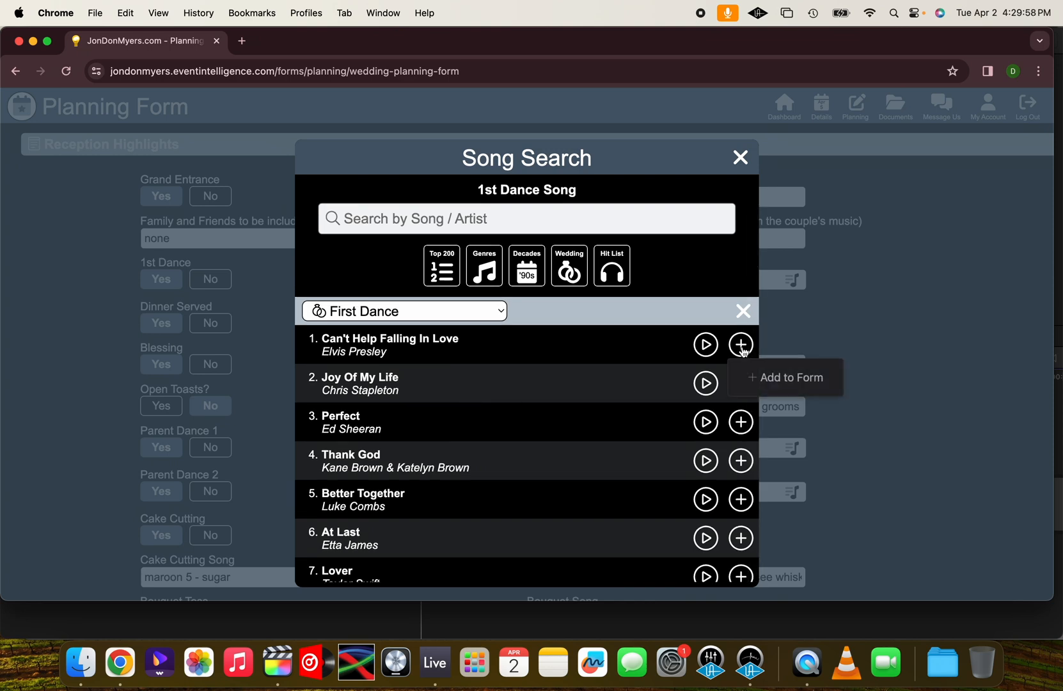
left_click(761, 384)
Check the remaining reception entries, then return to Event Planning and mark the edited Planning Form complete again
scroll(459, 433, "down", 15)
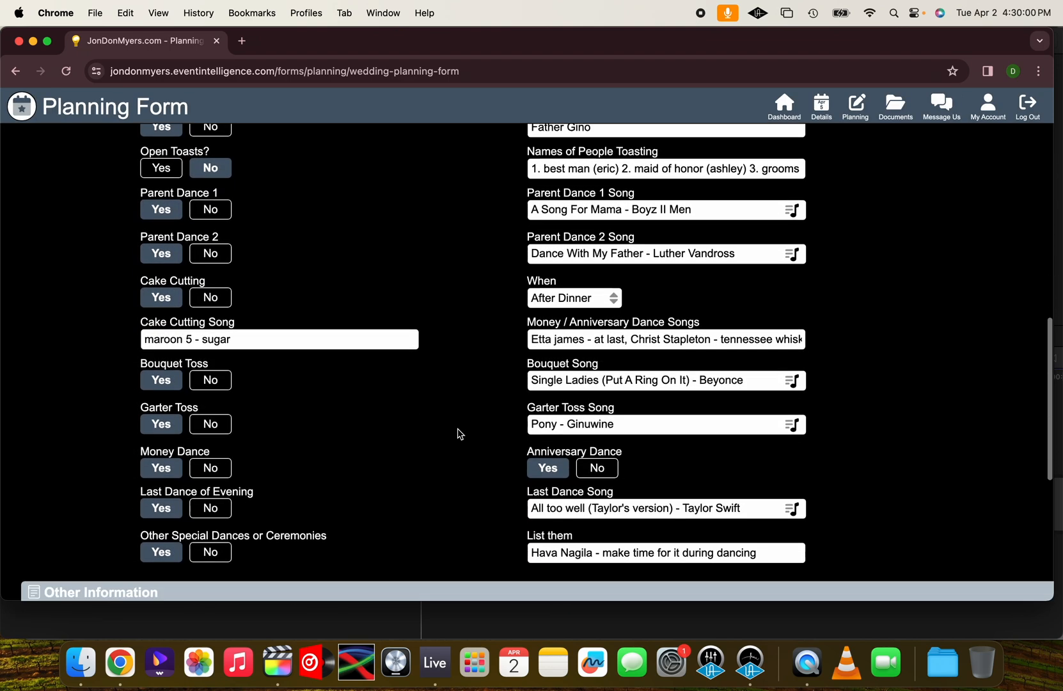
scroll(457, 430, "up", 20)
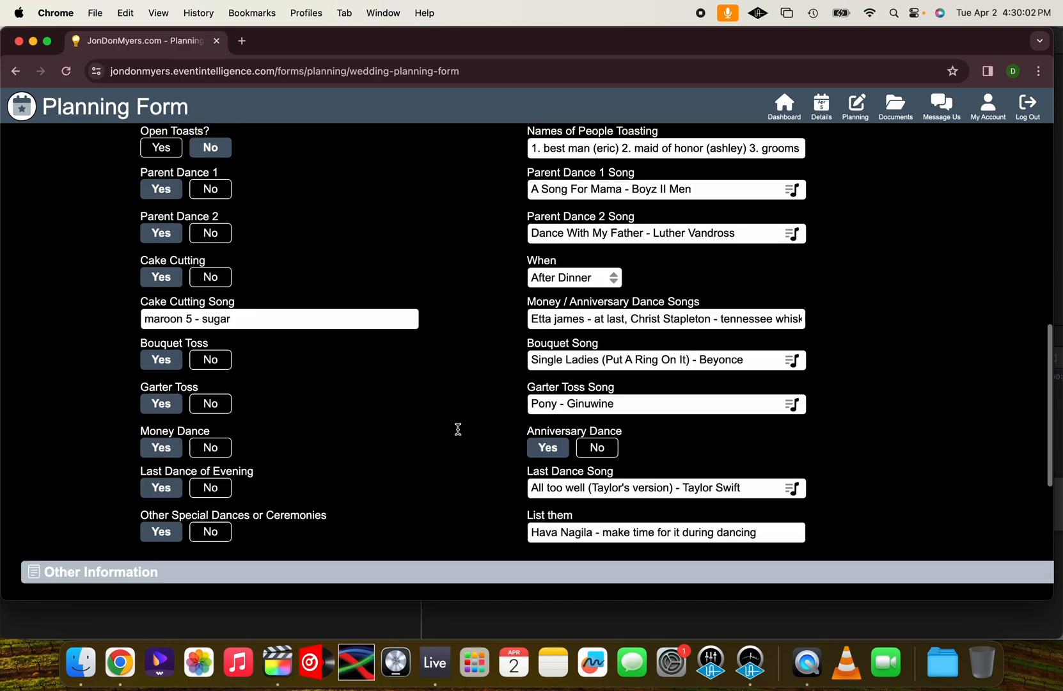
scroll(458, 430, "up", 10)
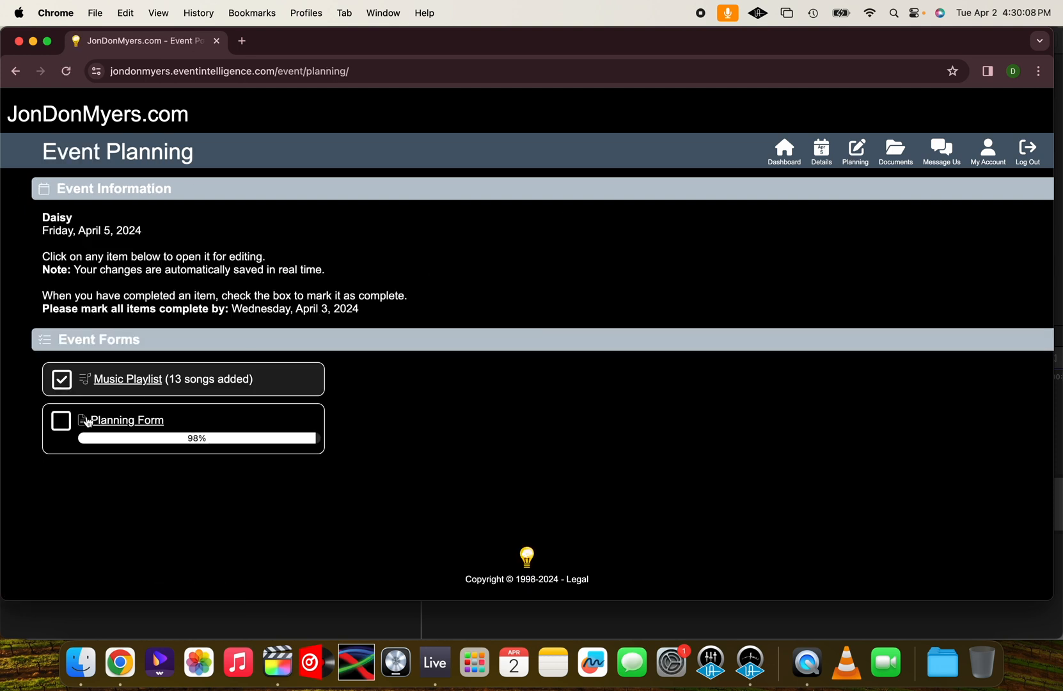
left_click(67, 427)
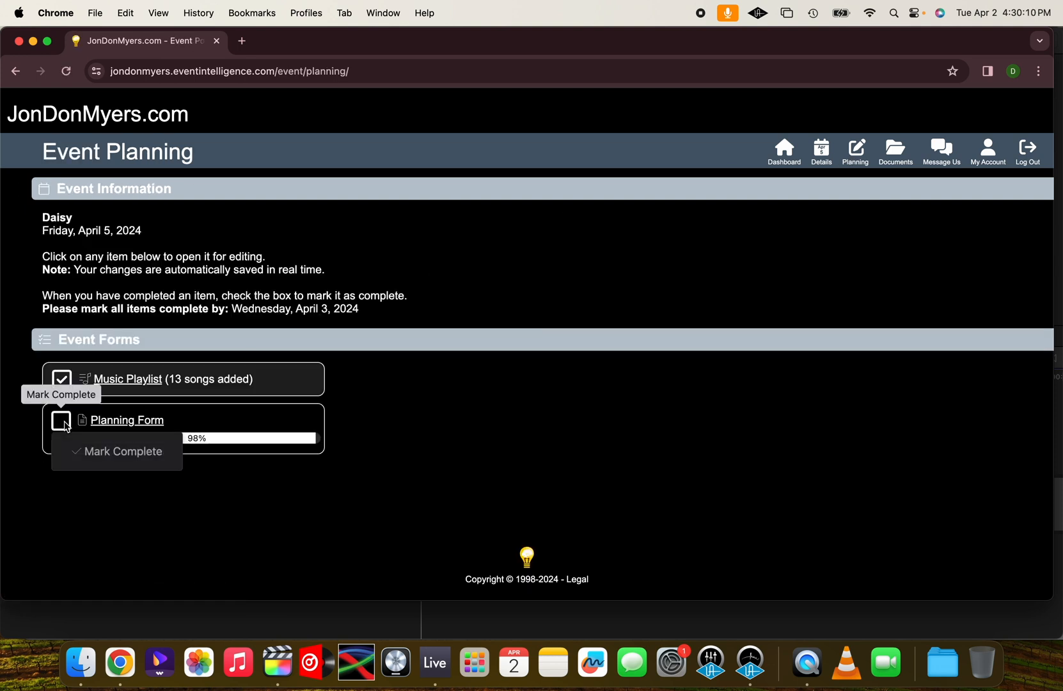
left_click(98, 452)
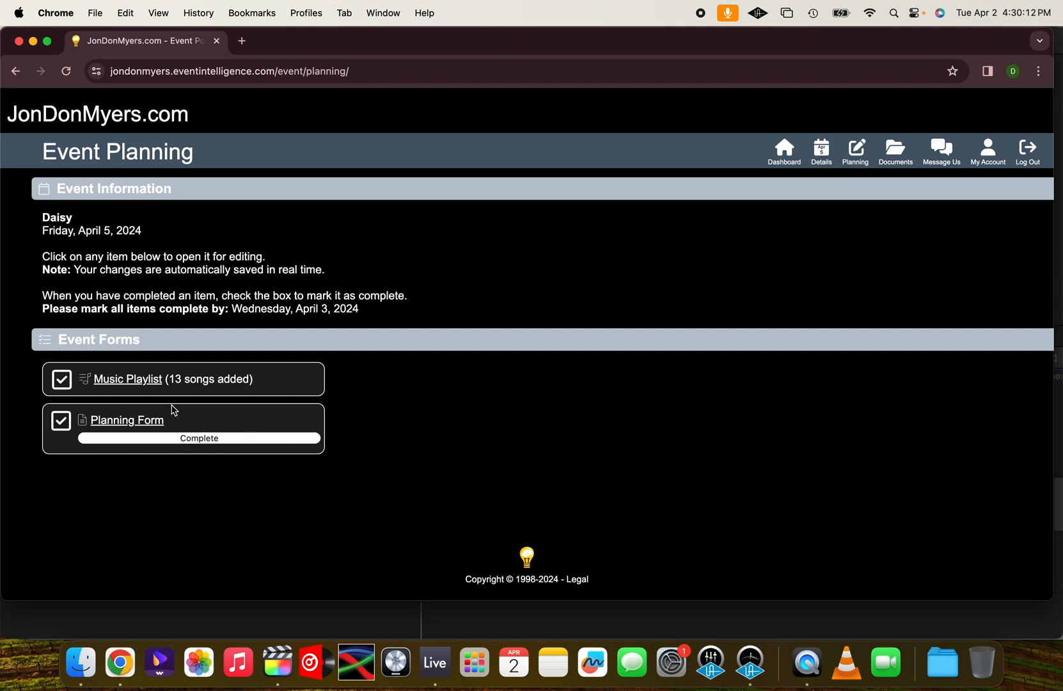